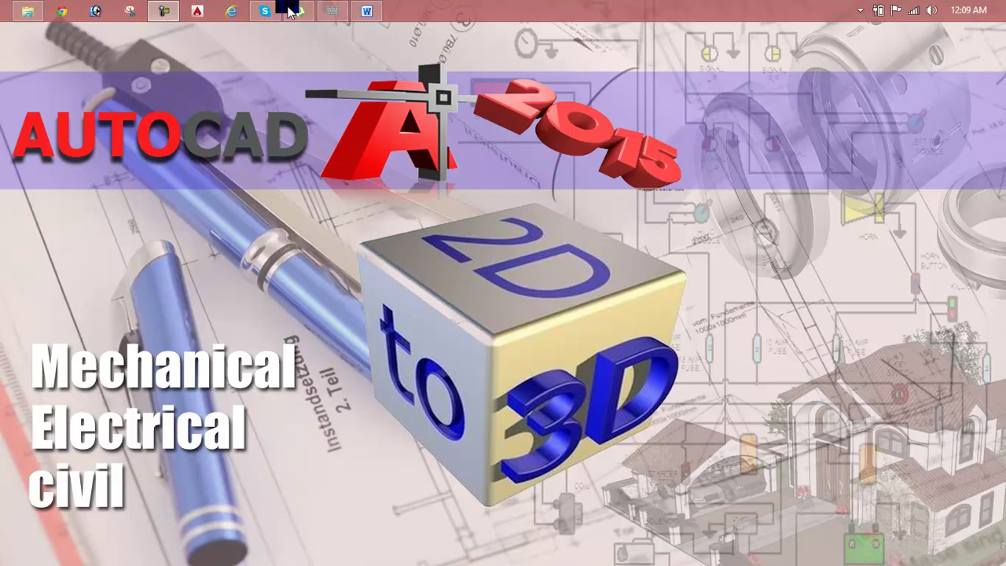
Bring up the Lesson 57 Word document listing the AutoCAD 2015 draw-order topics.
left_click(367, 11)
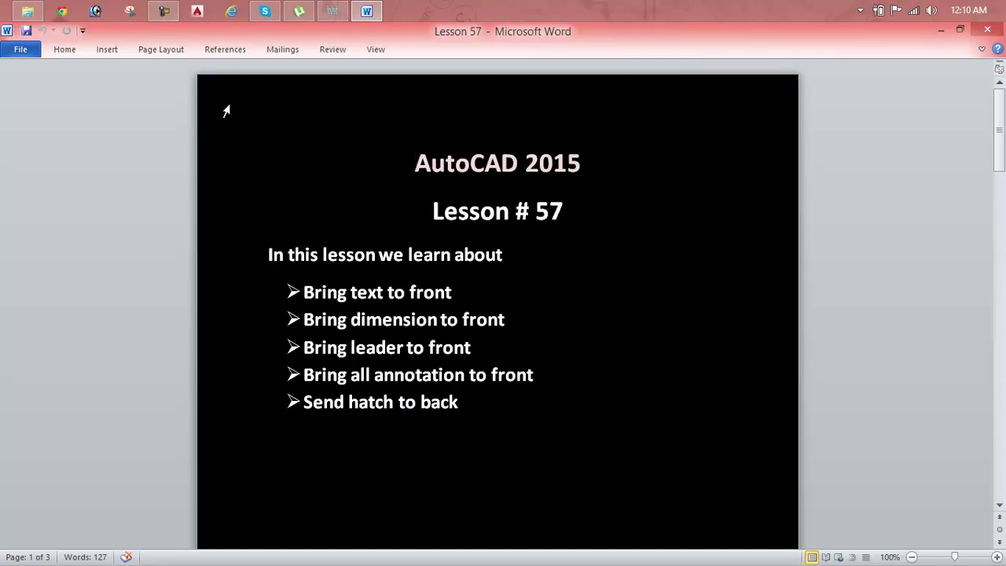
Launch AutoCAD 2015 and minimize the Lesson 57 Word document to reveal its start page.
left_click(165, 11)
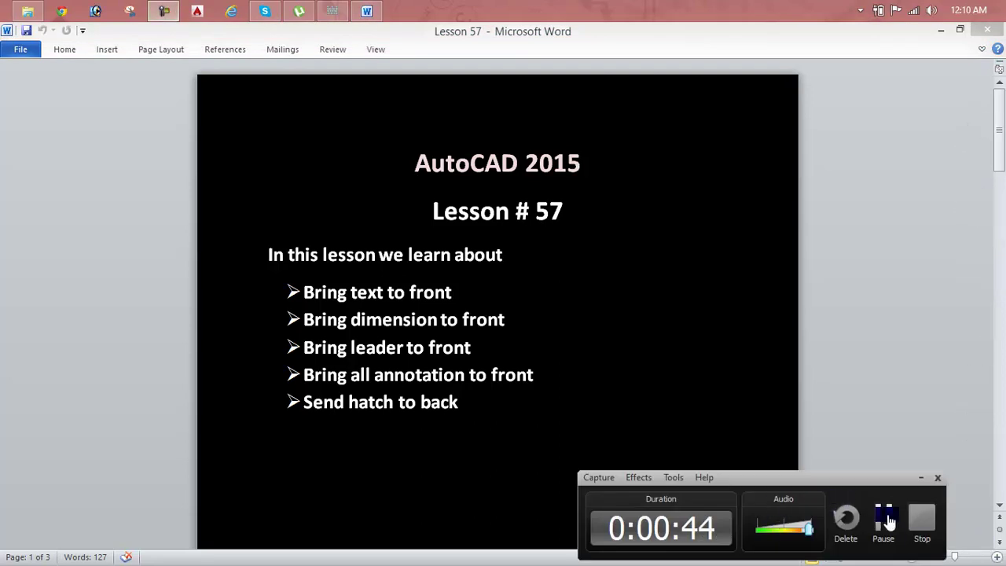
left_click(884, 517)
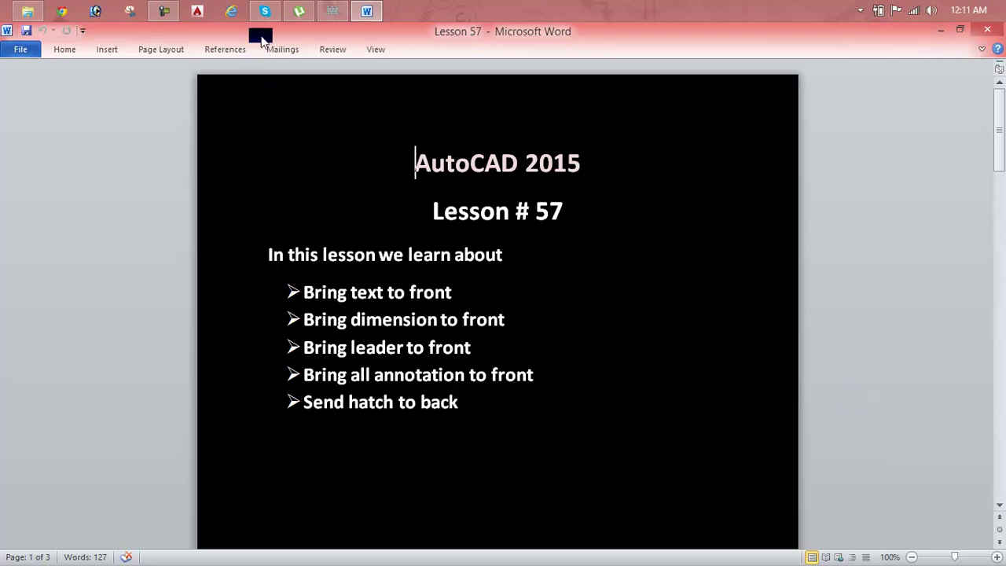
left_click(197, 11)
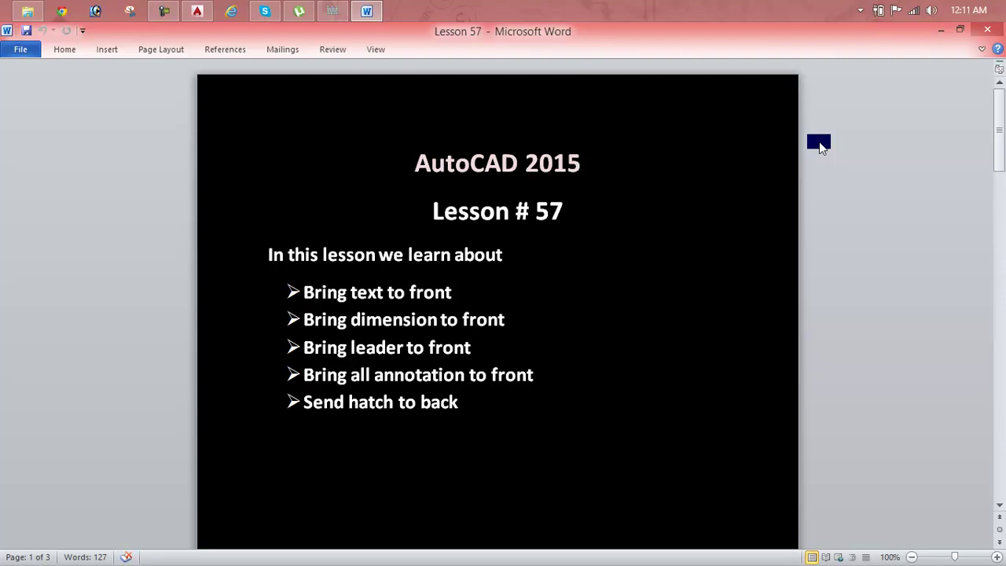
left_click(939, 32)
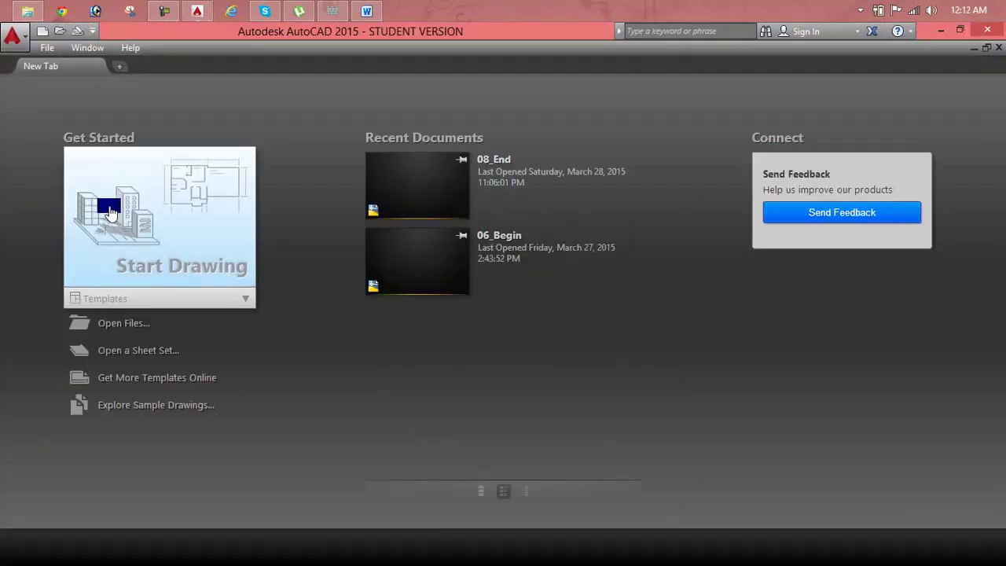
Start a new blank drawing and turn off the grid with F7.
left_click(169, 254)
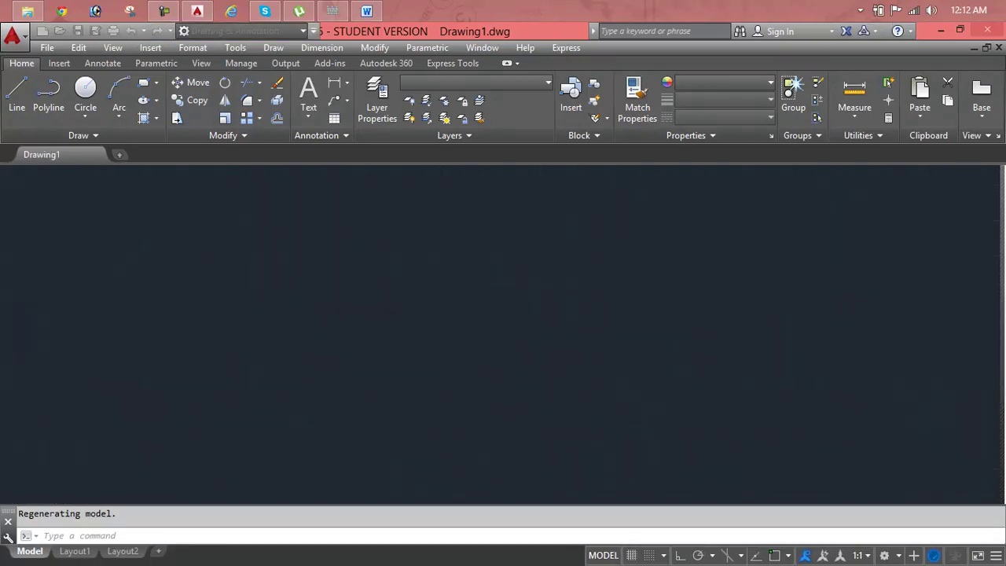
key("Escape")
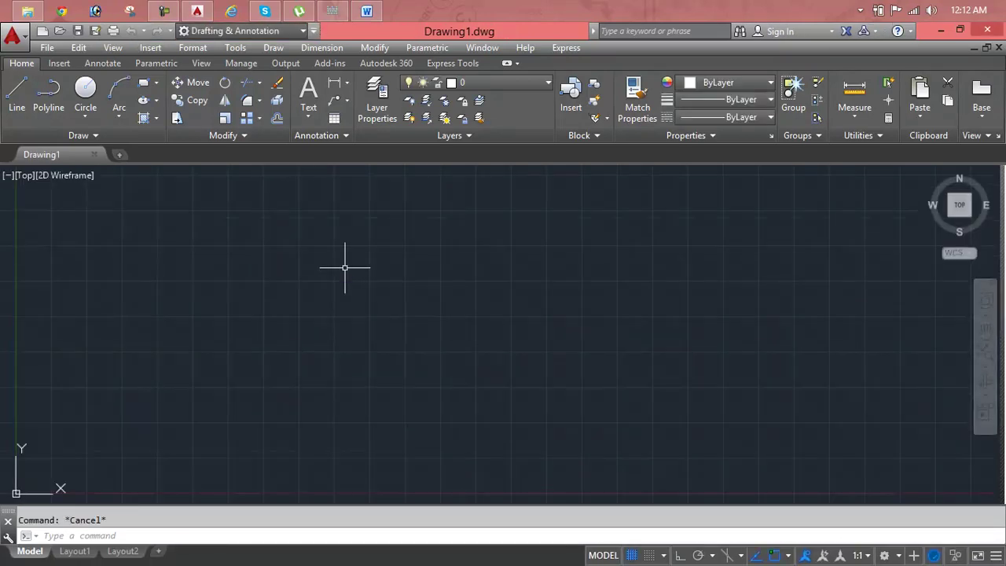
key("F7")
key("Escape")
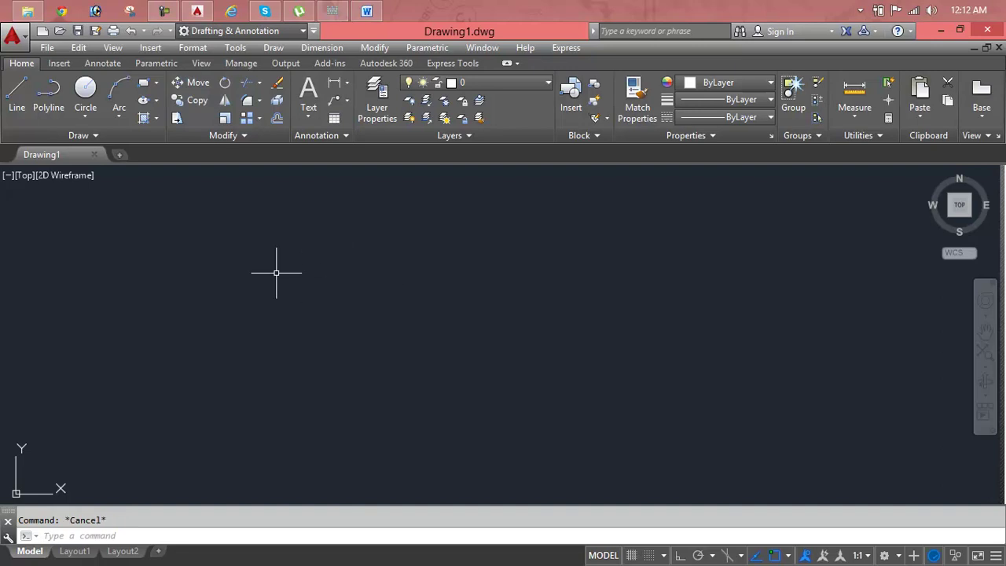
Begin a trial rectangle, cancel it, and bring up Drawing Units with UN.
type("rec")
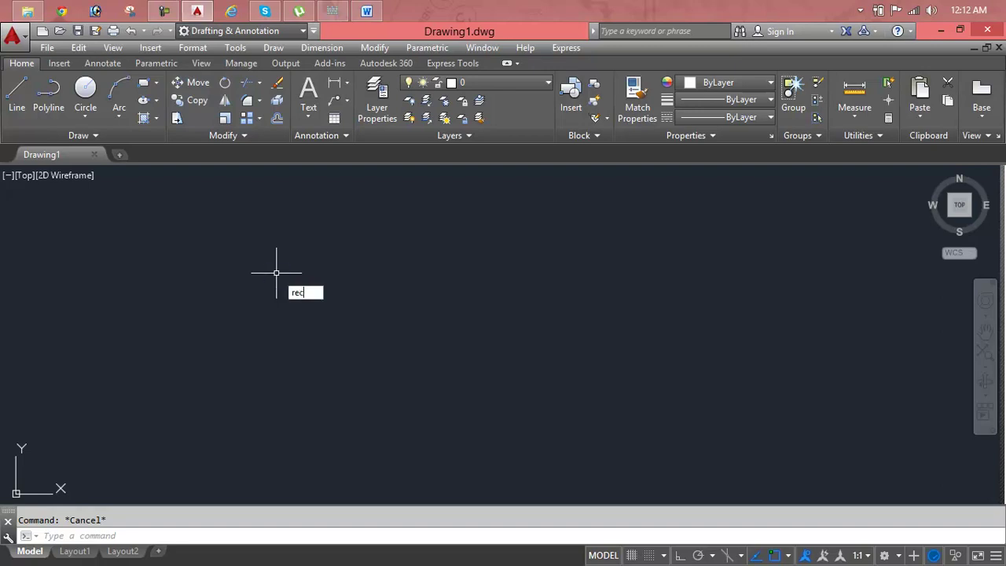
key("Return")
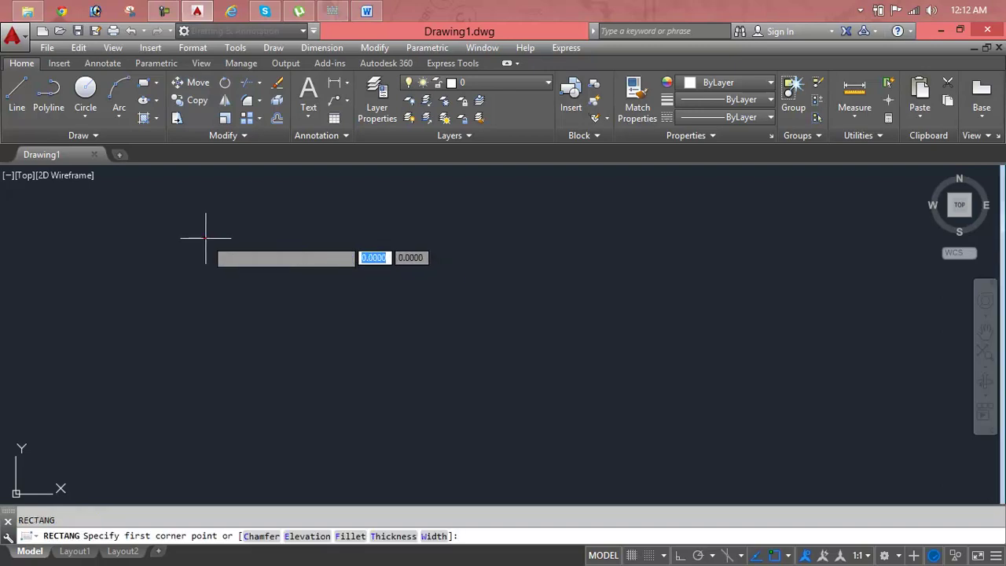
left_click(206, 238)
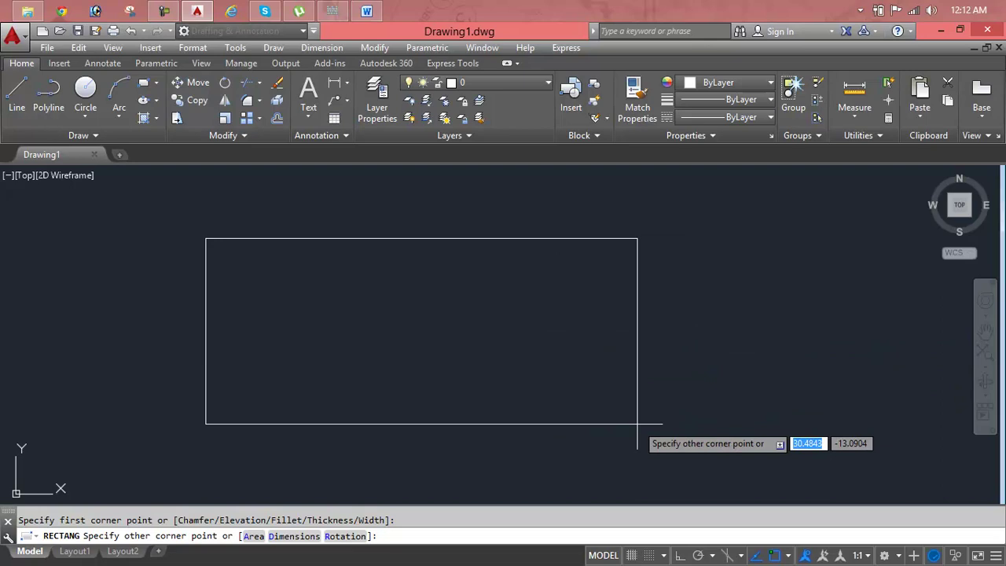
key("Escape")
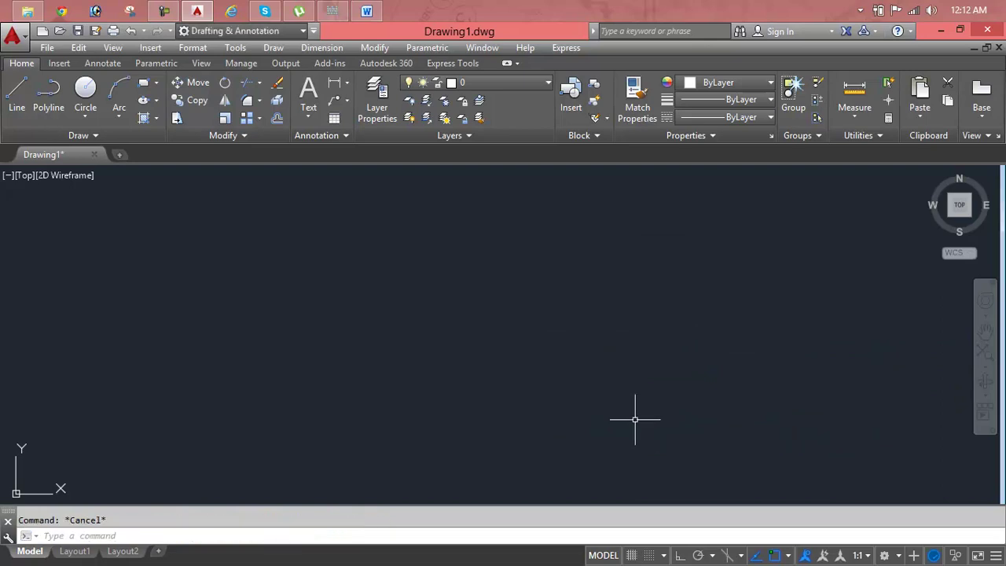
type("un")
key("Return")
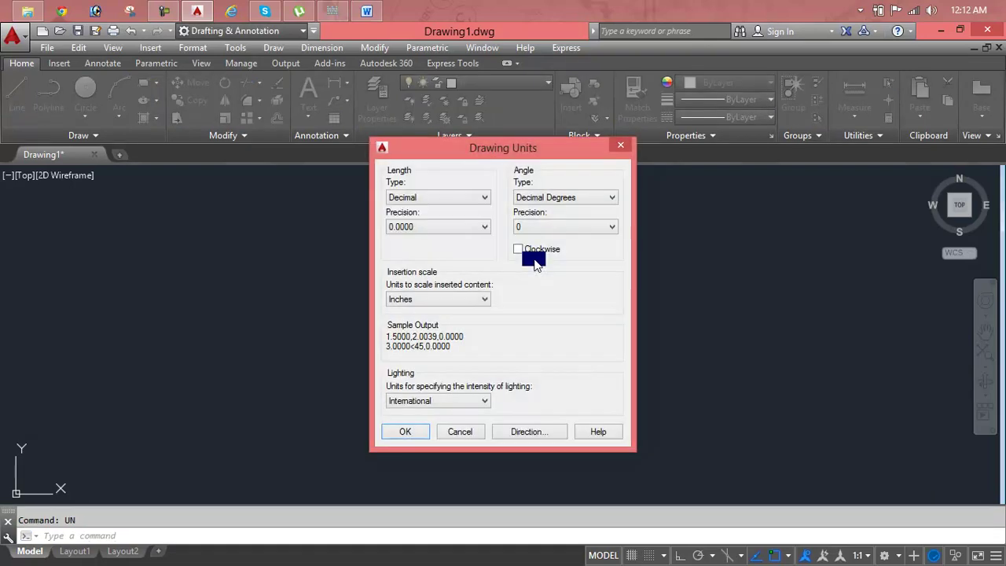
Set the drawing length units to Engineering with 0'-0" precision.
left_click(452, 206)
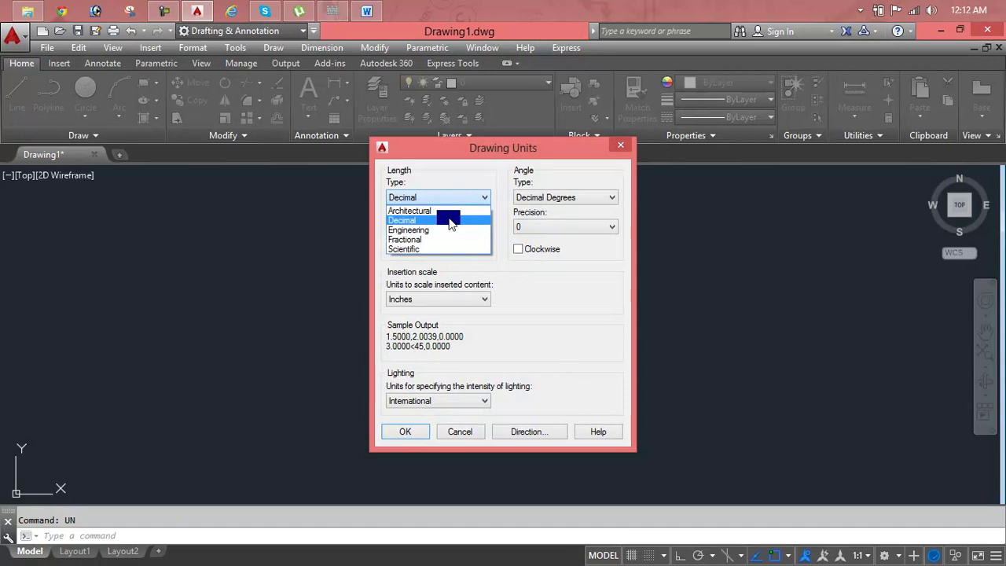
left_click(442, 229)
left_click(444, 226)
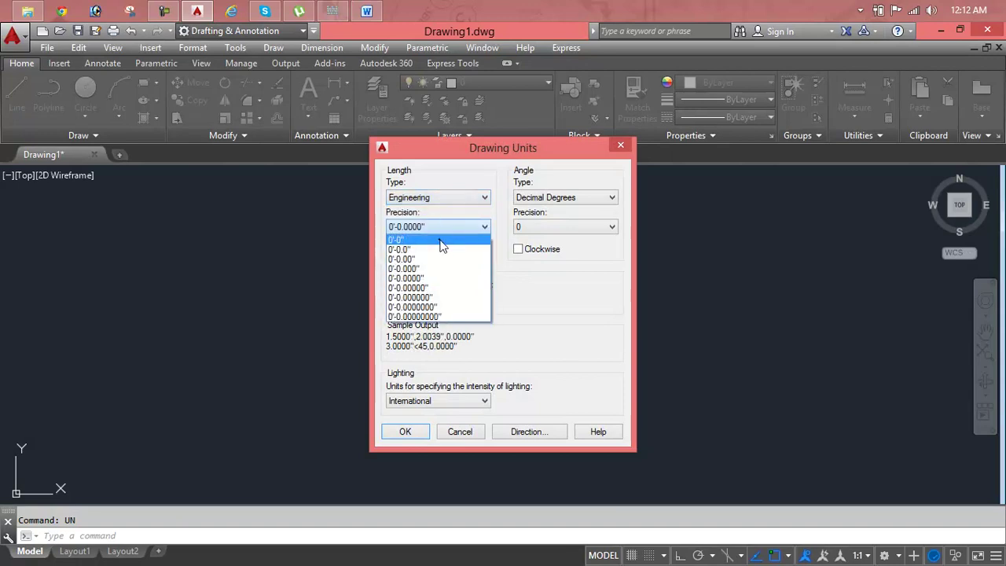
left_click(441, 241)
left_click(404, 431)
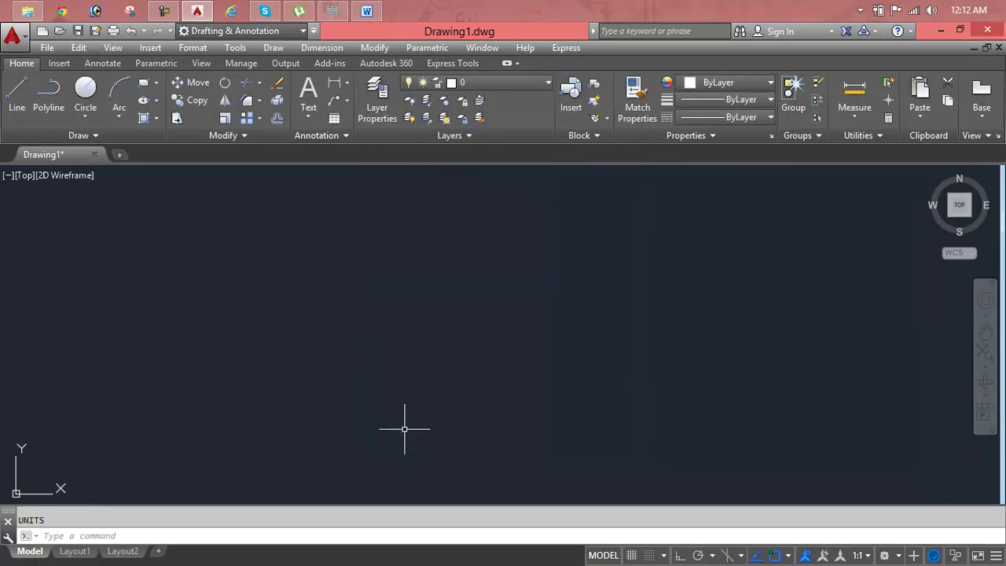
Give the Standard dimension style Engineering primary units at 0'-0" precision.
type("d")
key("Return")
left_click(672, 268)
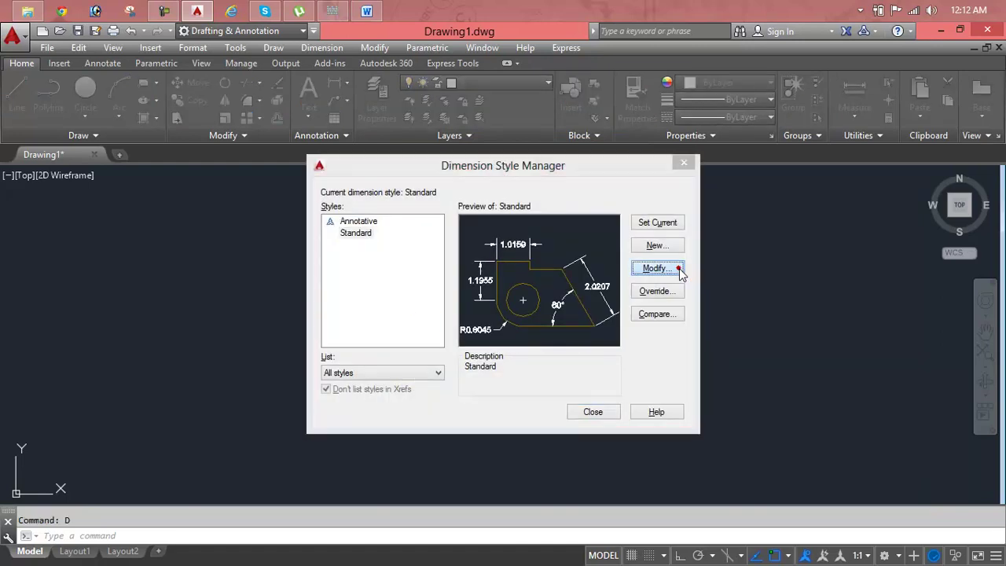
left_click(462, 168)
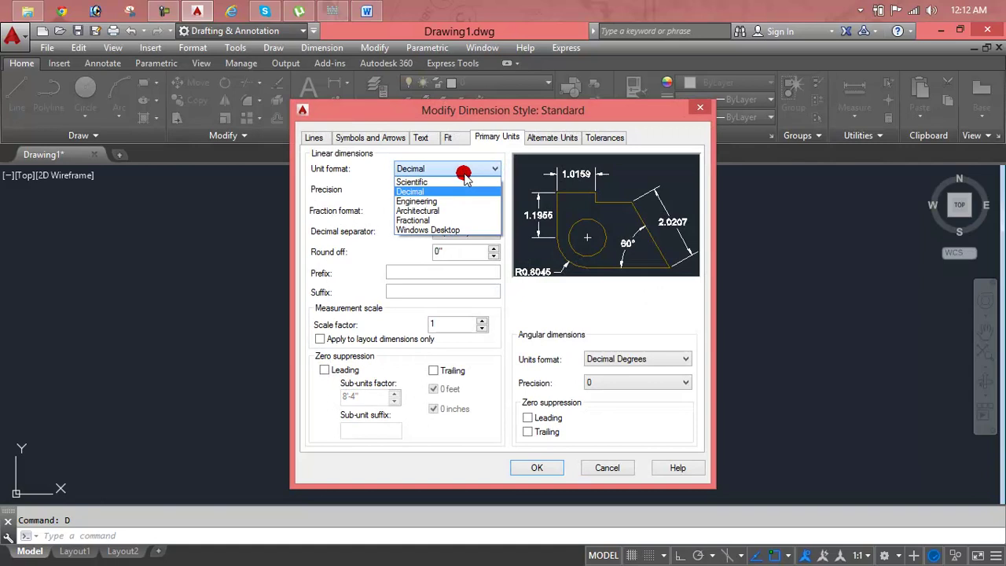
left_click(463, 203)
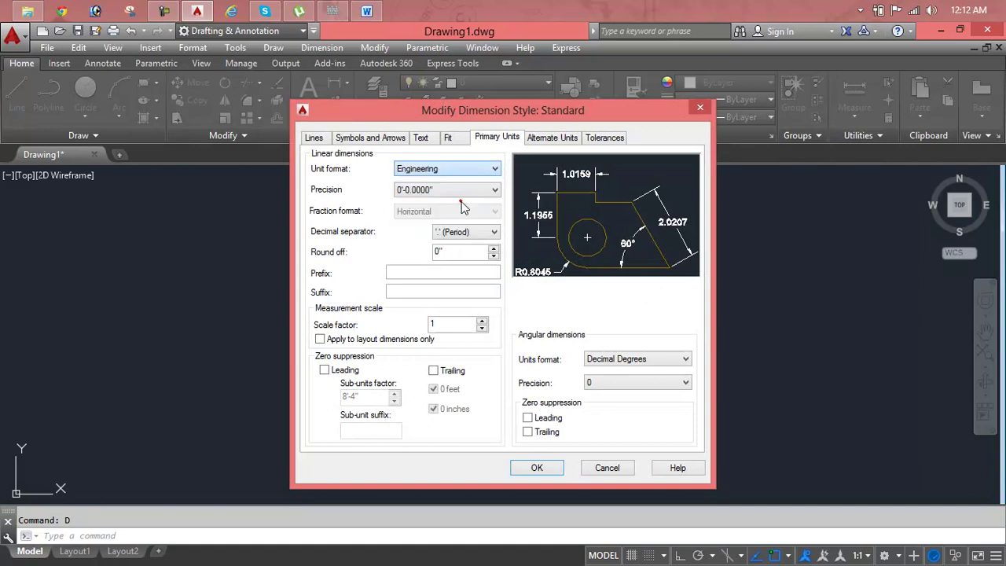
left_click(462, 190)
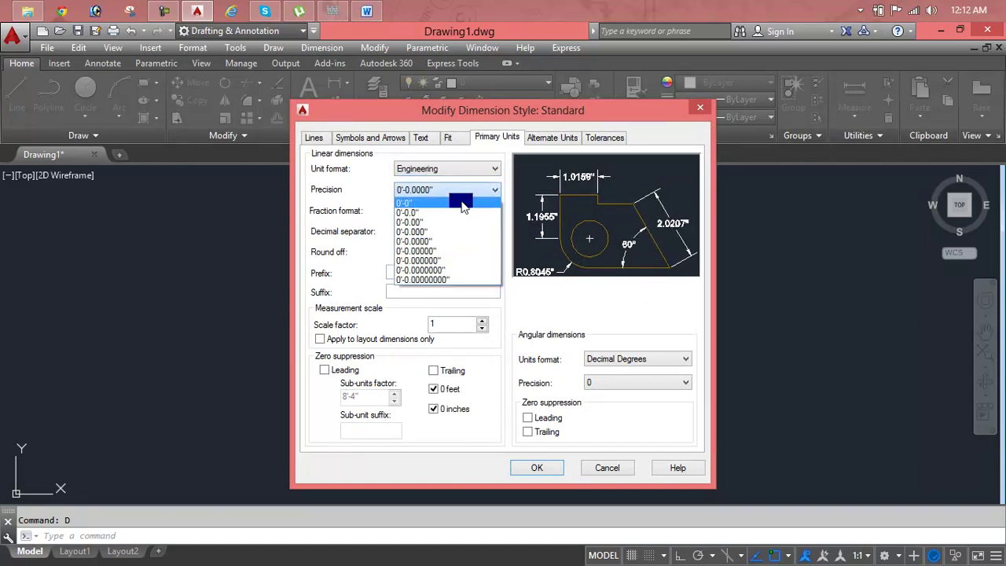
left_click(463, 203)
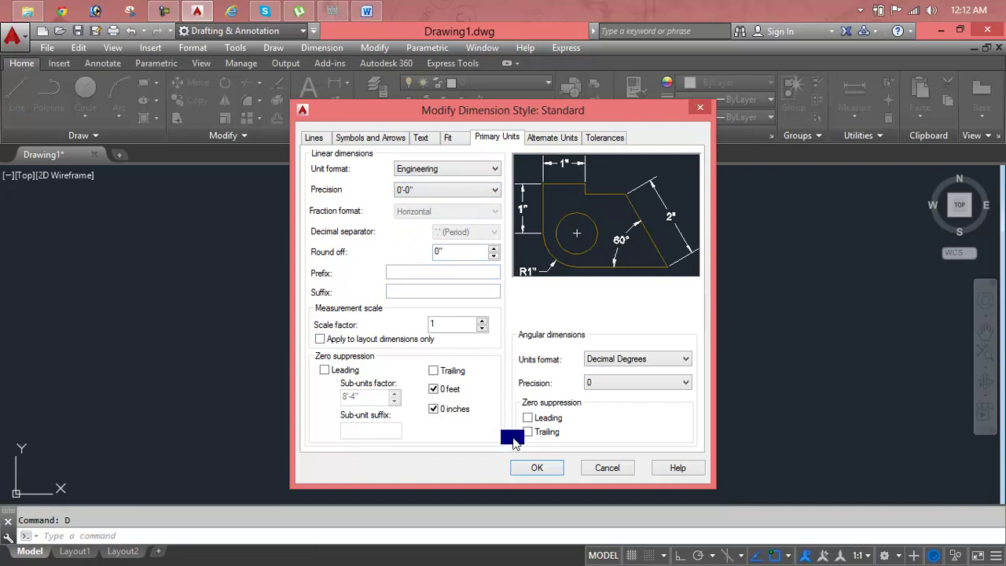
left_click(520, 468)
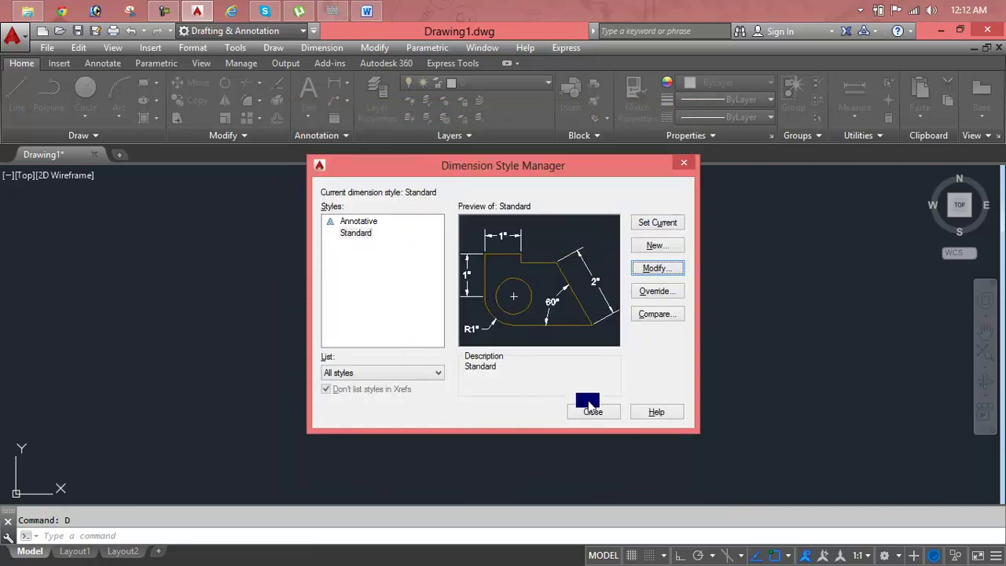
left_click(657, 222)
left_click(587, 414)
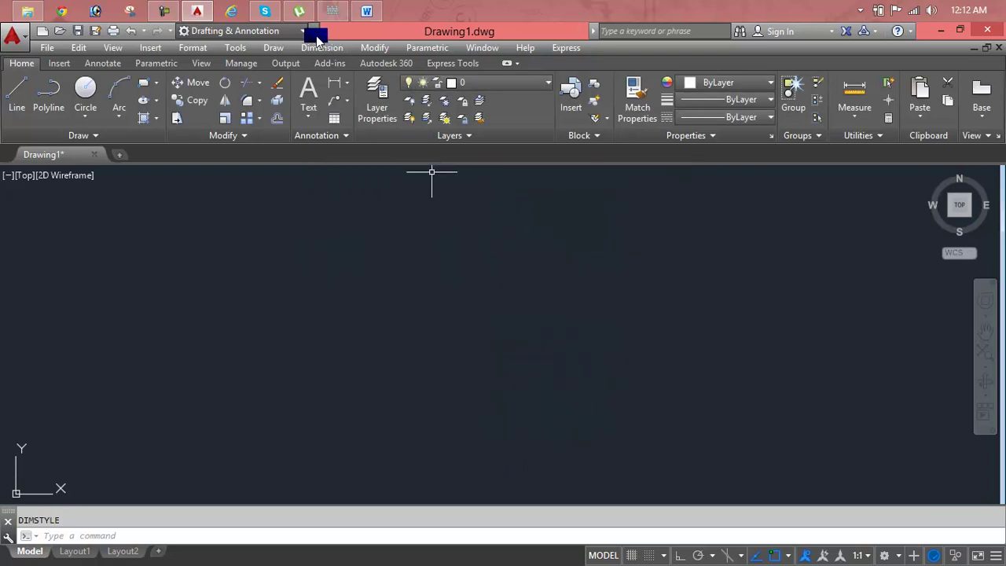
left_click(164, 11)
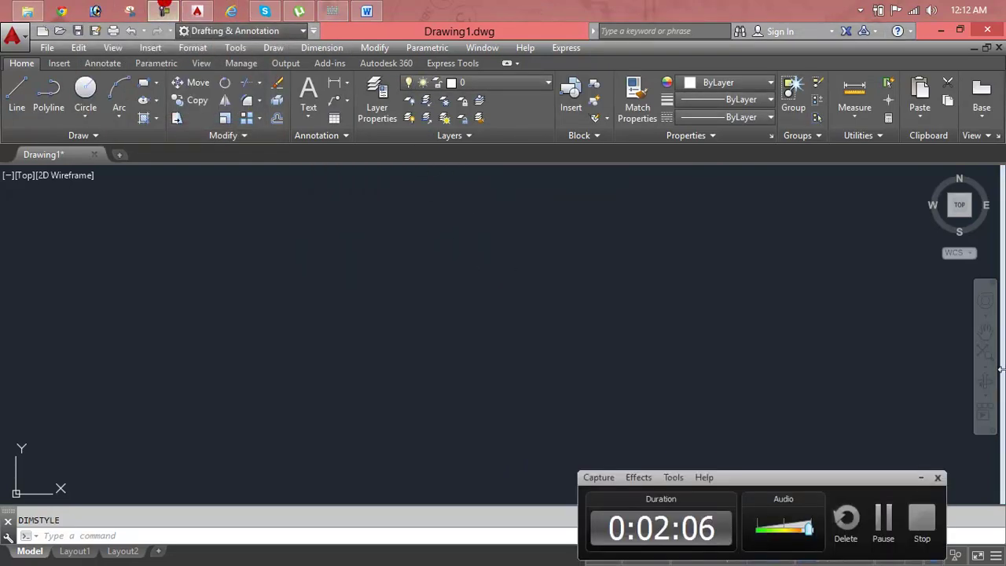
Draw a rectangle in the upper-left part of the drawing.
left_click(879, 516)
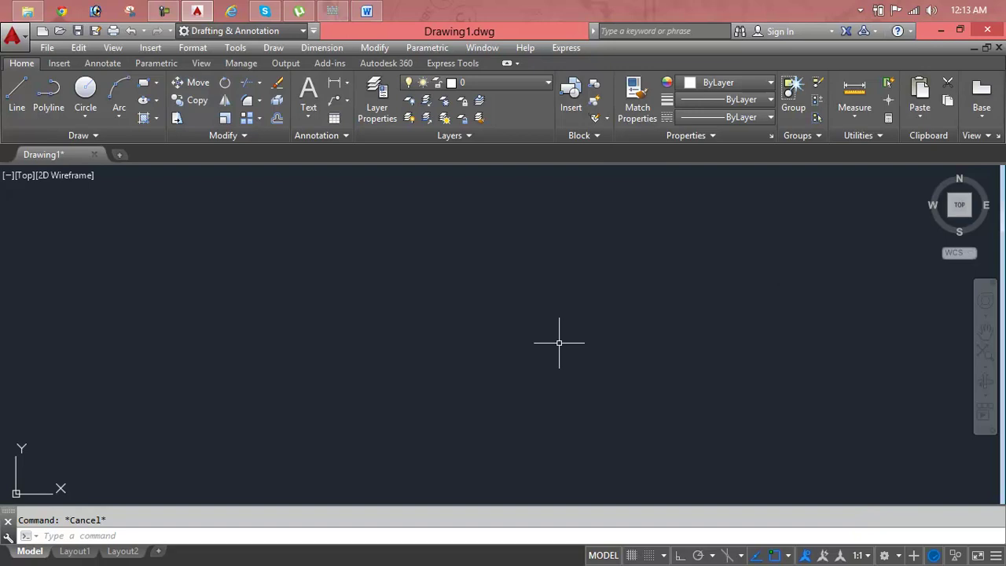
type("rec")
key("Return")
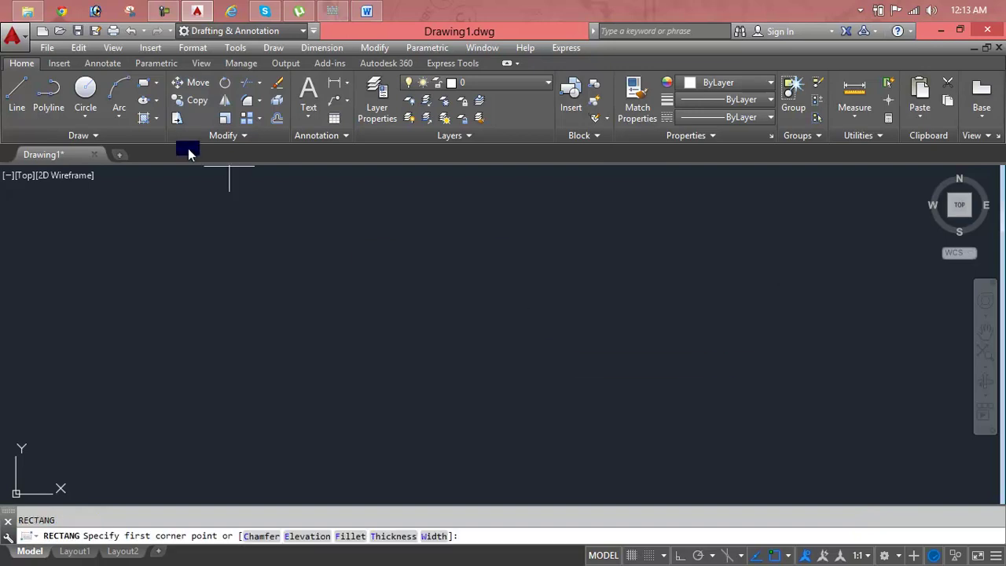
left_click(182, 238)
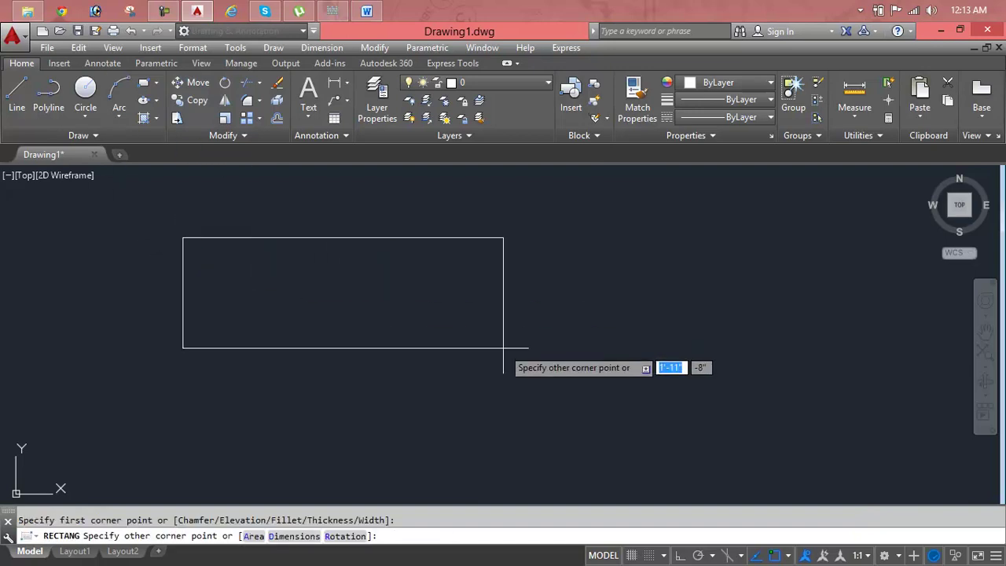
left_click(598, 401)
middle_click_drag(639, 276, 629, 242)
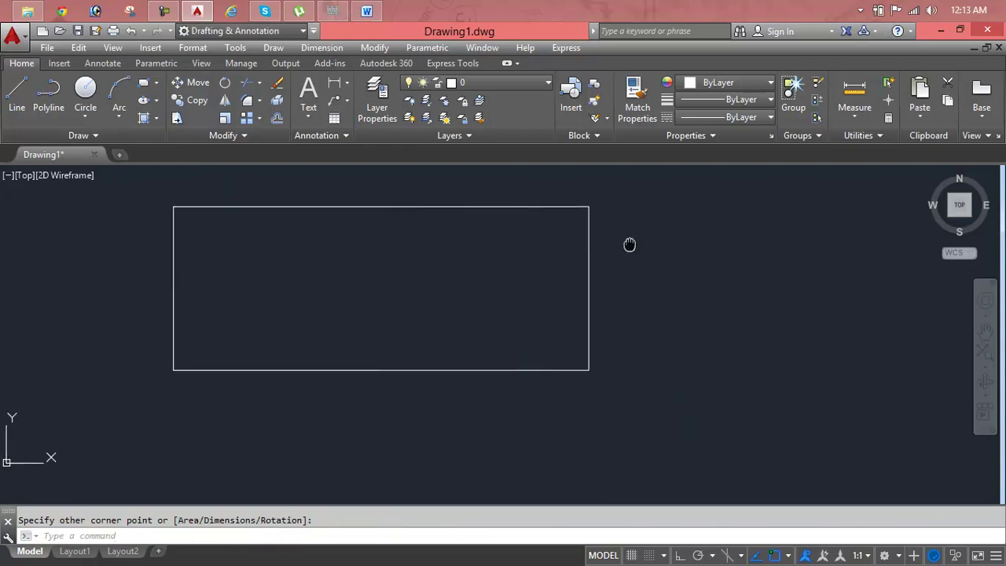
key("Escape")
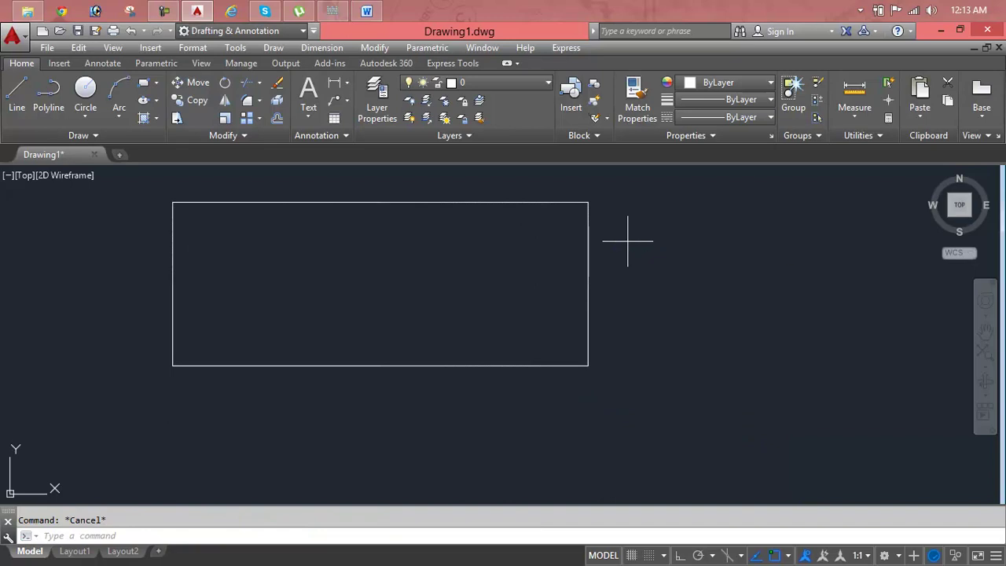
Draw a long horizontal line below the rectangle with Ortho on.
type("l")
key("Return")
left_click(171, 446)
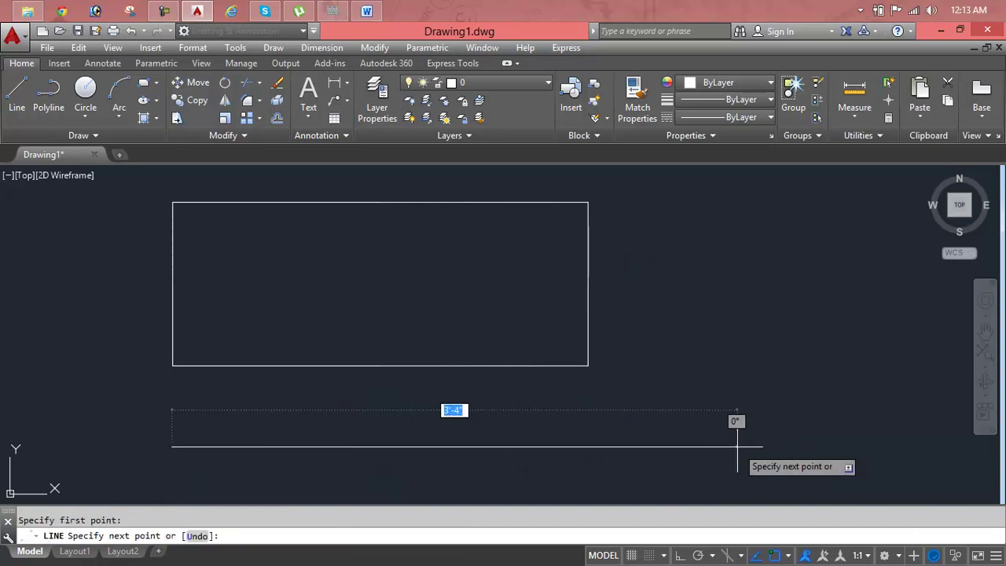
key("F8")
left_click(714, 446)
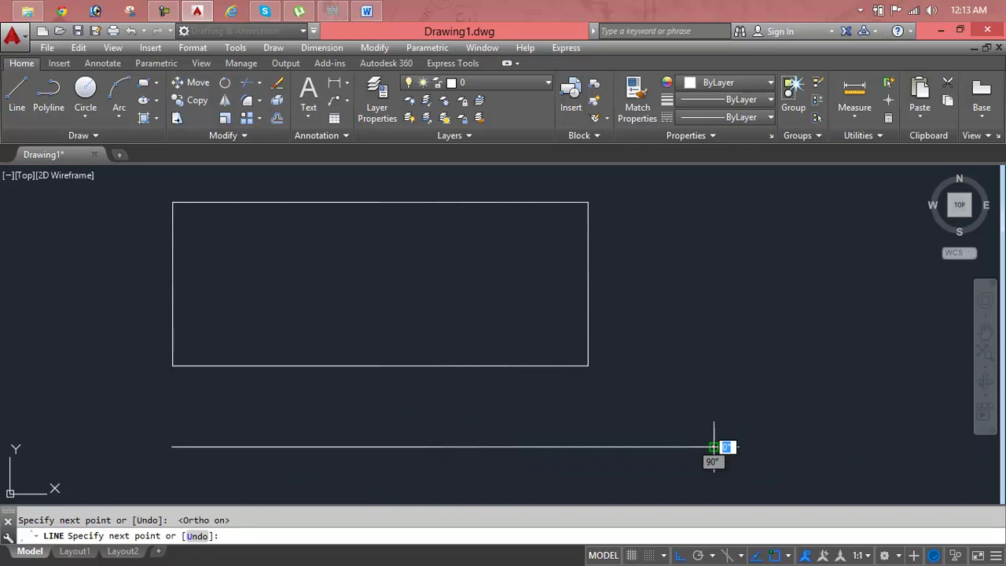
key("Return")
Draw a circle to the right of the rectangle and zoom out.
type("c")
key("Return")
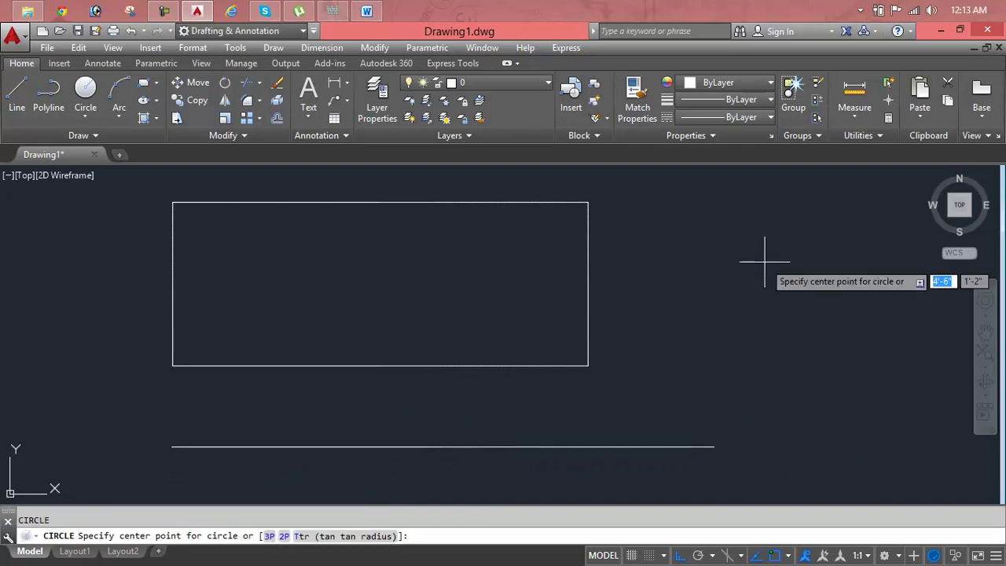
left_click(750, 236)
left_click(800, 281)
key("Escape")
mouse_move(656, 309)
middle_mouse_down()
mouse_move(554, 363)
mouse_move(554, 328)
mouse_move(582, 293)
middle_mouse_up()
scroll(555, 329, "down", 2)
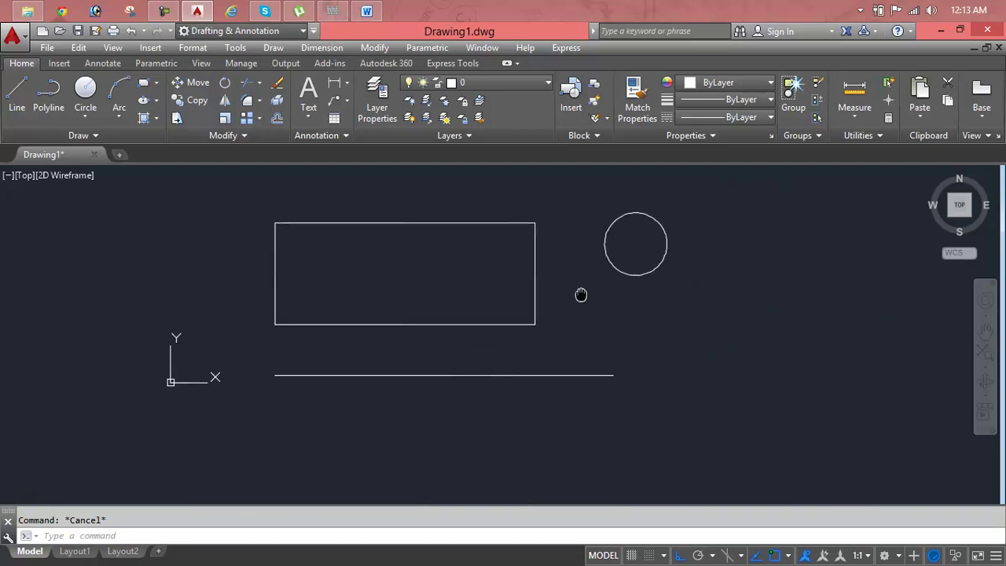
Set the rectangle's lineweight to 2.11 mm.
left_click(533, 322)
left_click(532, 324)
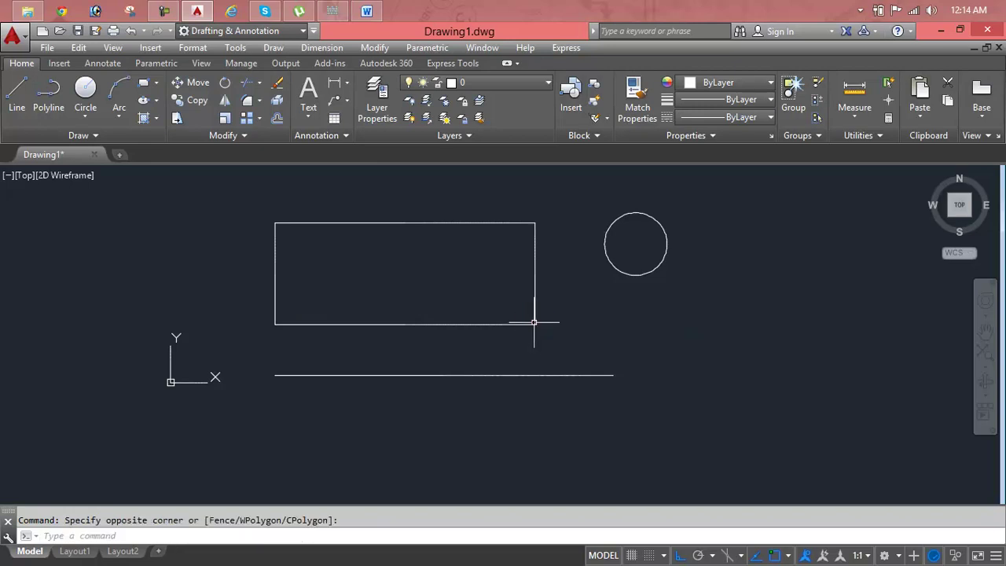
left_click(534, 261)
left_click(724, 117)
left_click(707, 101)
left_click(705, 99)
scroll(708, 214, "down", 2)
scroll(709, 214, "down", 2)
scroll(710, 236, "down", 2)
left_click(713, 262)
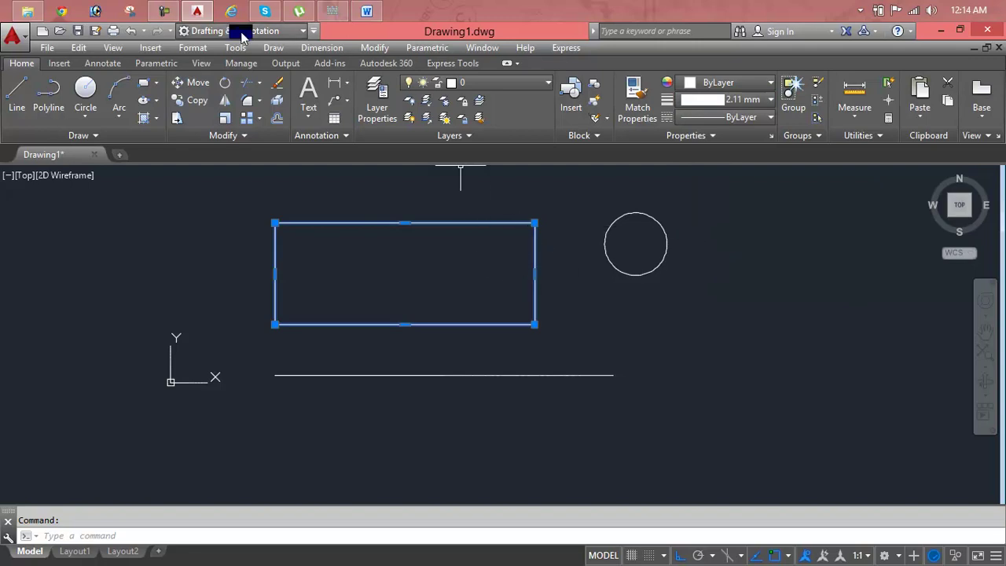
Turn on Display Lineweight in the Lineweight Settings.
left_click(192, 47)
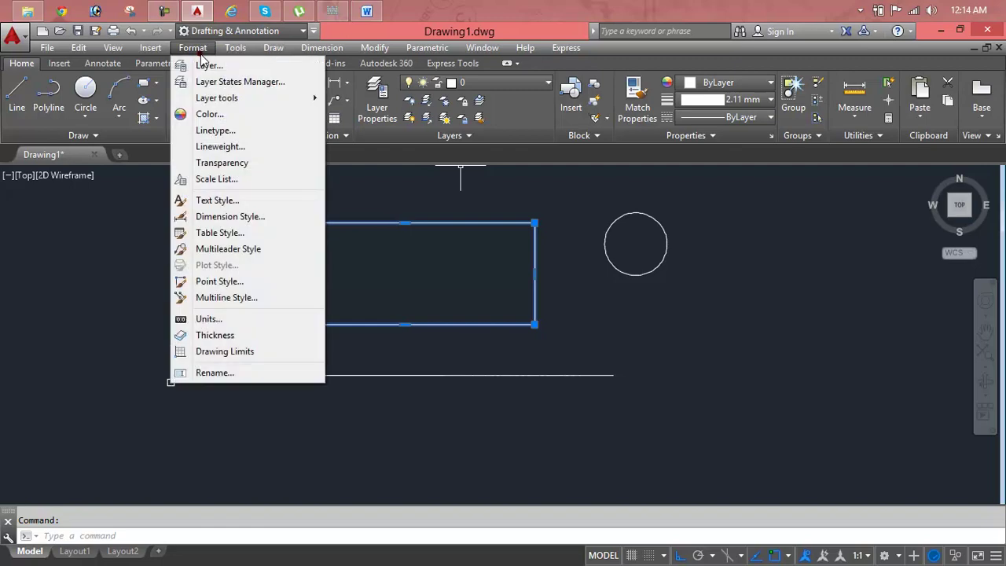
left_click(228, 149)
left_click(507, 270)
left_click(434, 371)
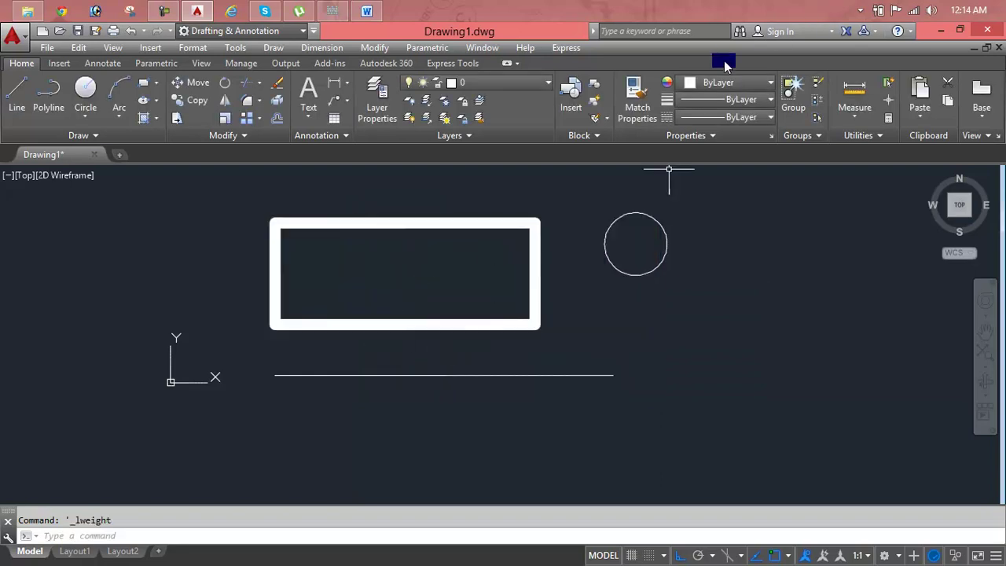
Colour the rectangle red.
left_click(723, 83)
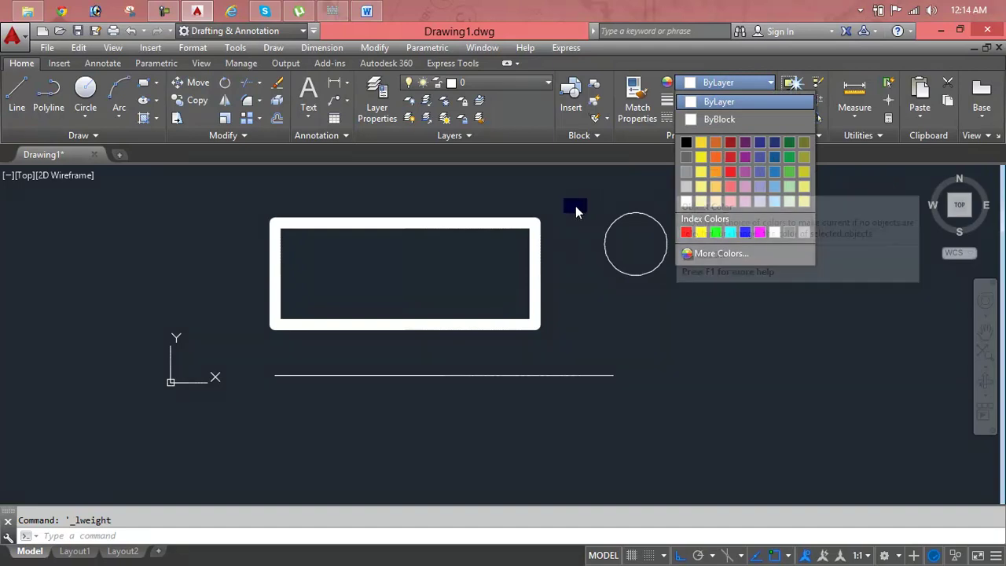
left_click(540, 218)
left_click(527, 224)
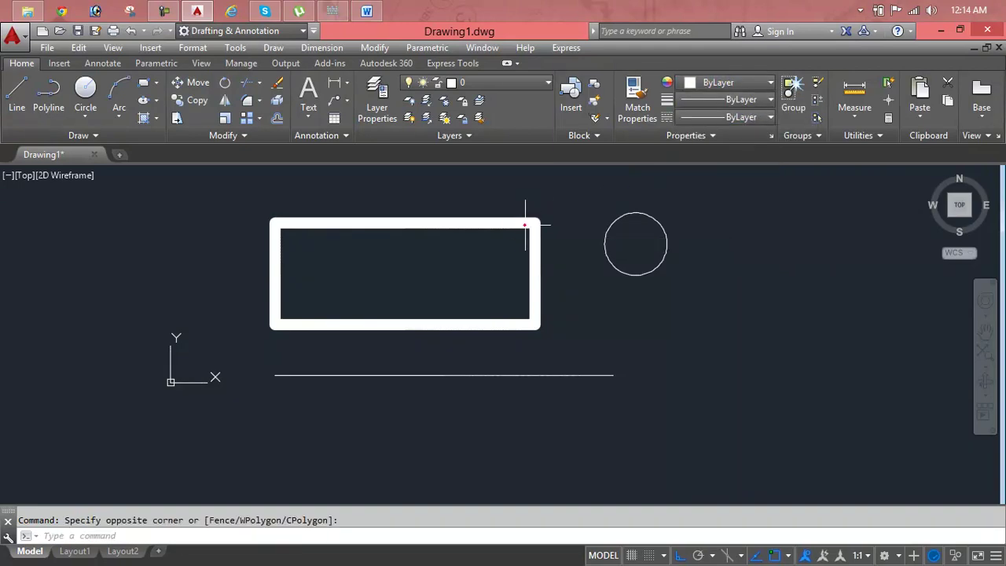
left_click(531, 216)
left_click(724, 84)
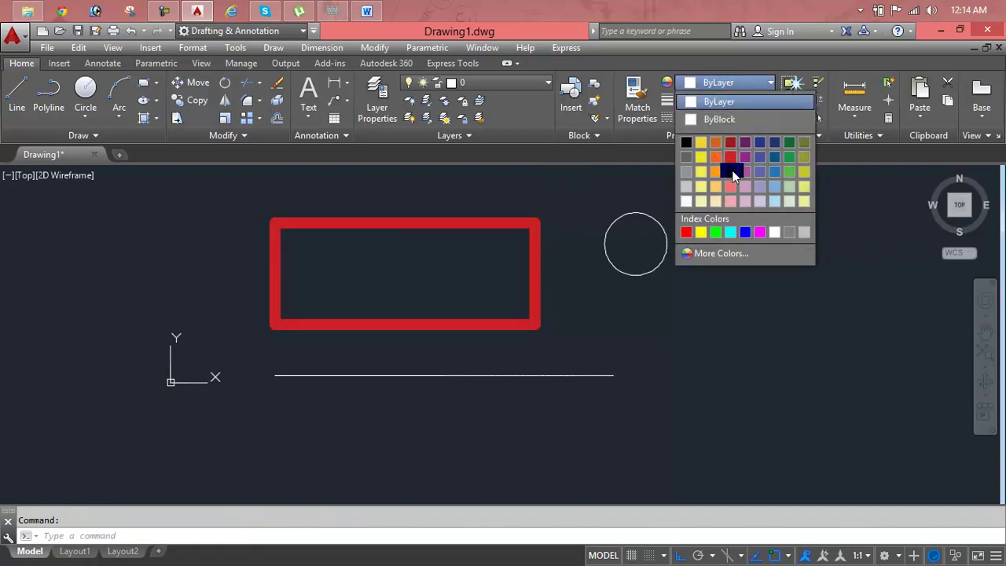
left_click(731, 166)
key("Escape")
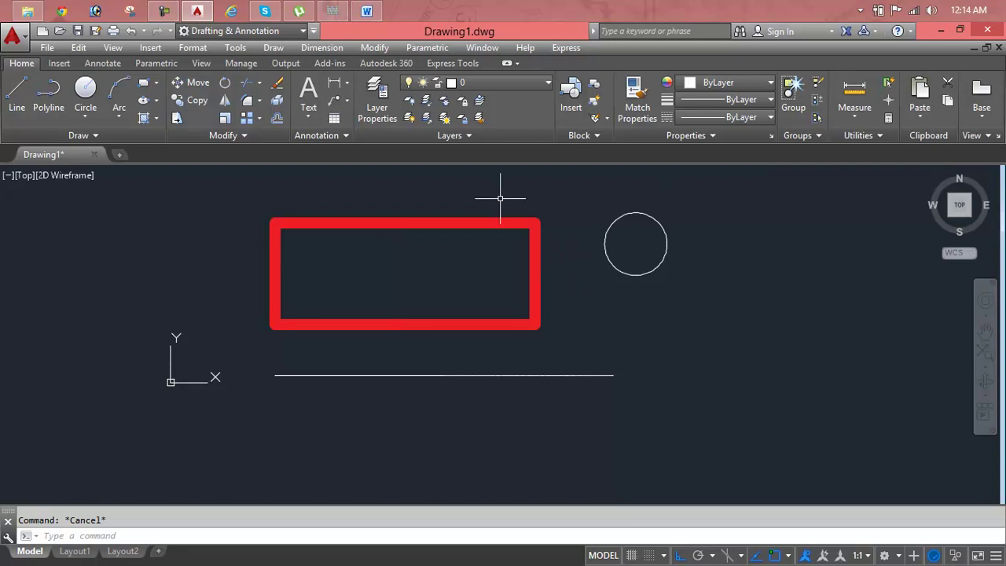
type("T")
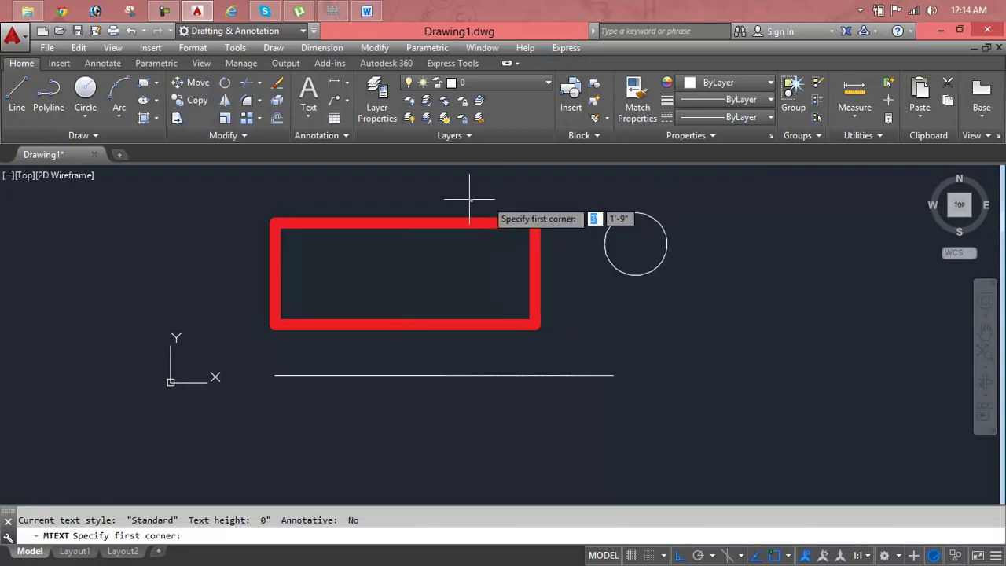
left_click(355, 208)
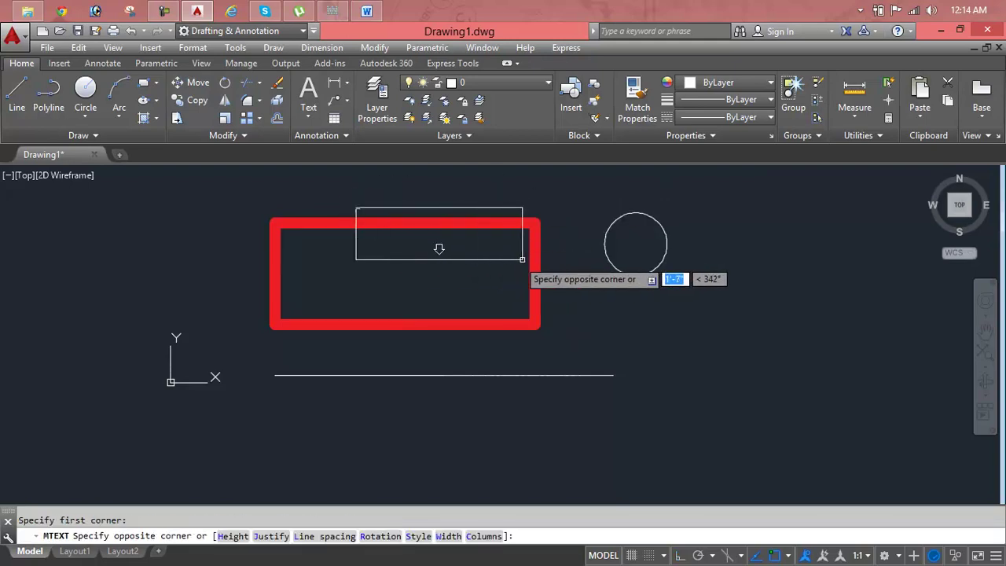
left_click(525, 262)
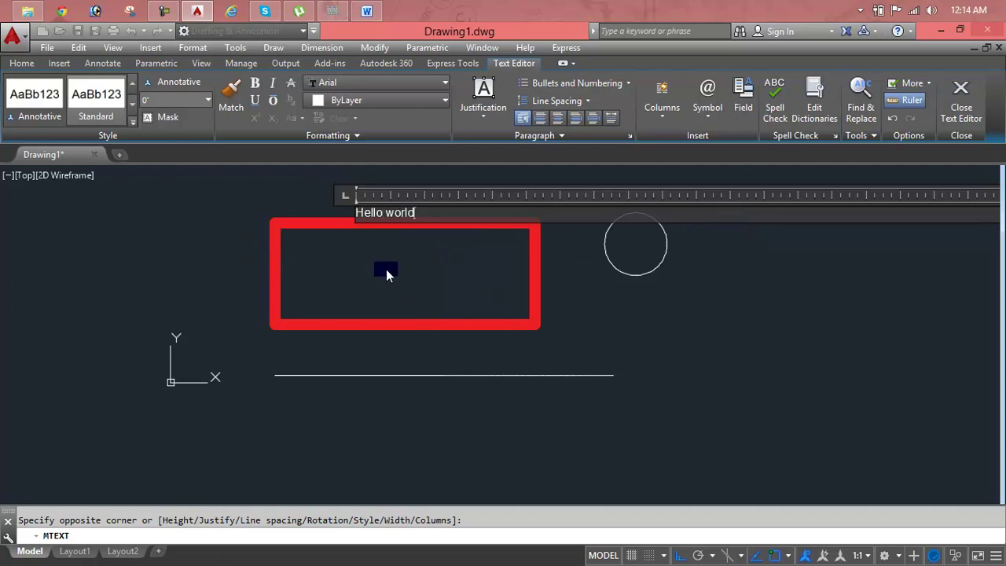
left_click_drag(440, 209, 237, 220)
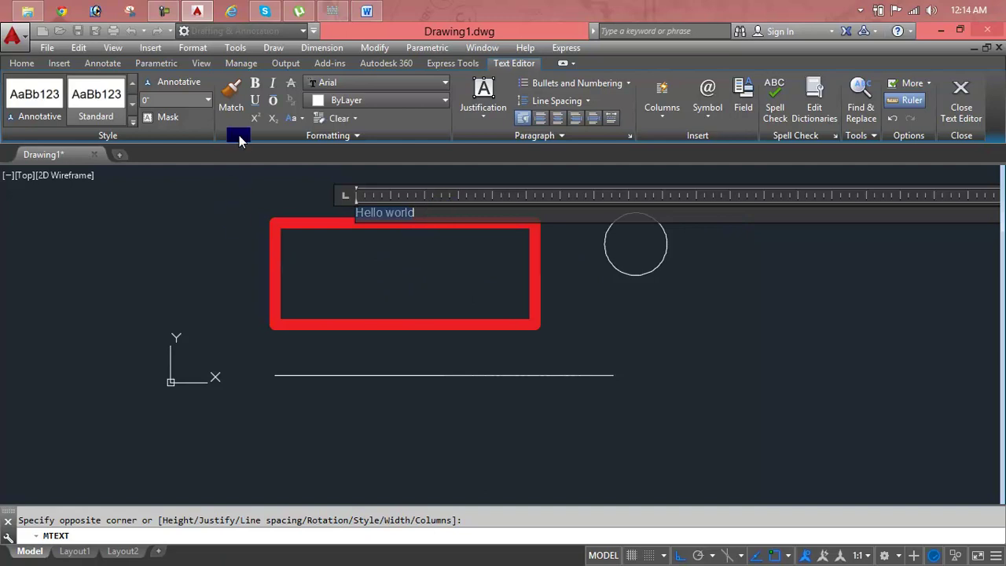
left_click(260, 81)
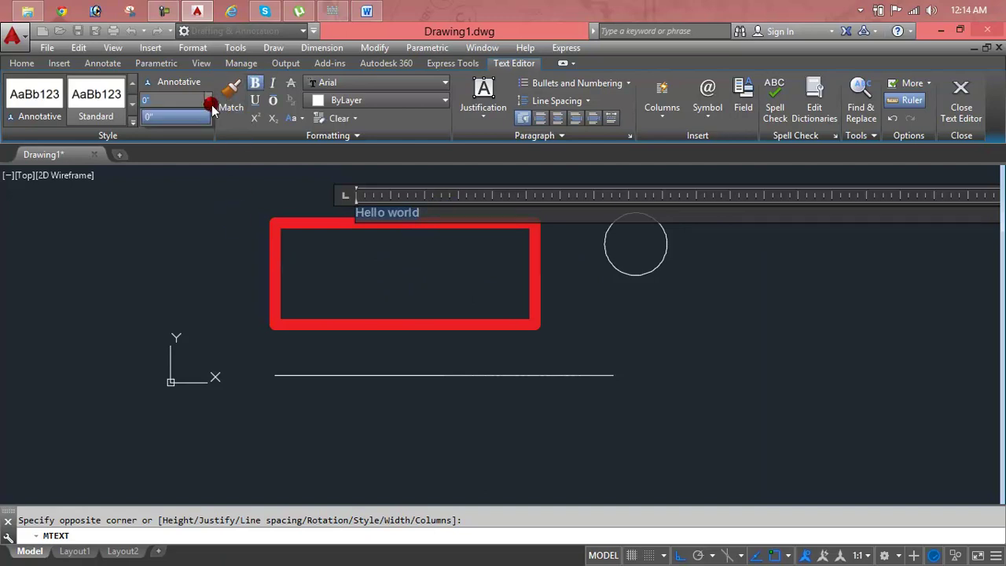
left_click(189, 101)
type("8")
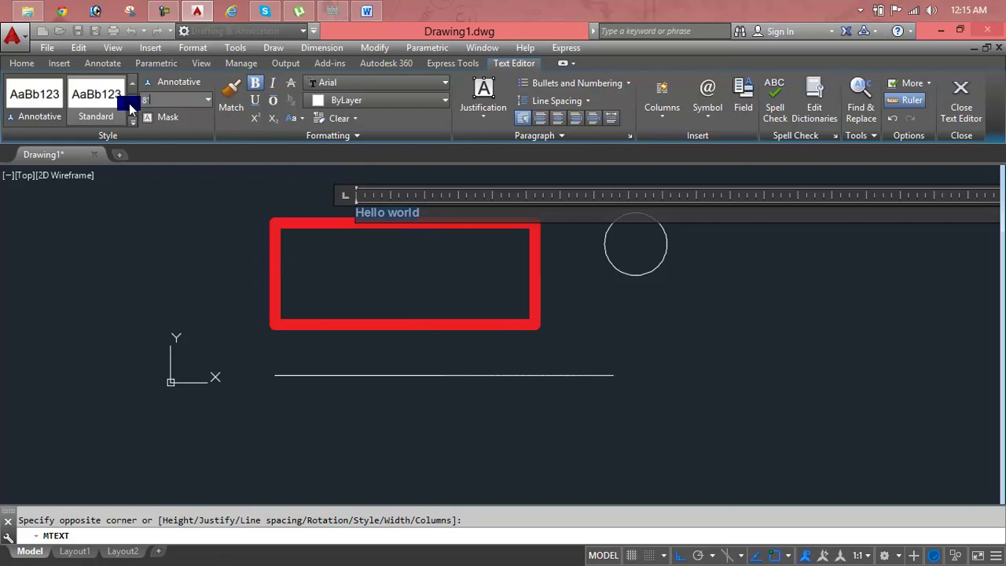
key("Return")
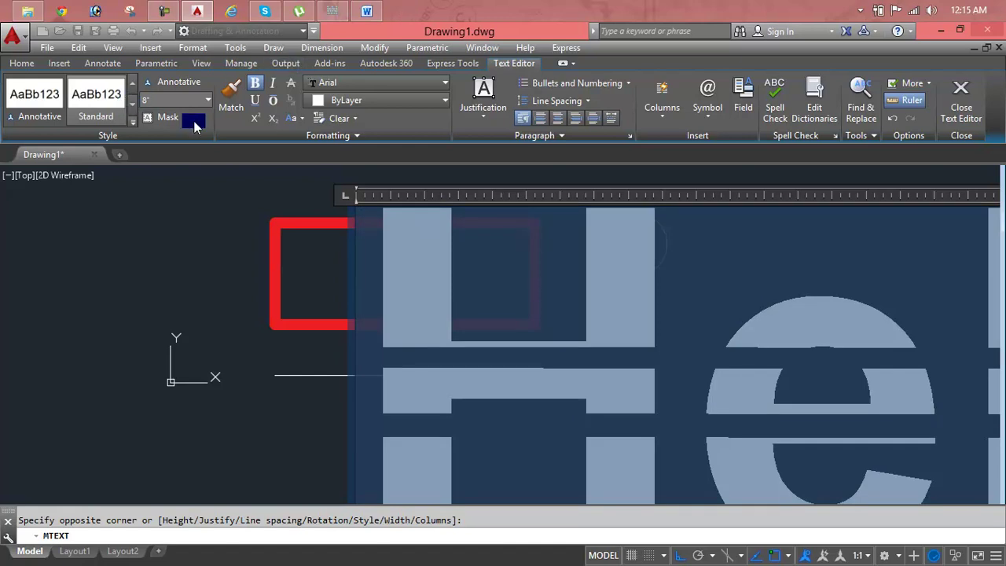
left_click(181, 101)
left_click(79, 115)
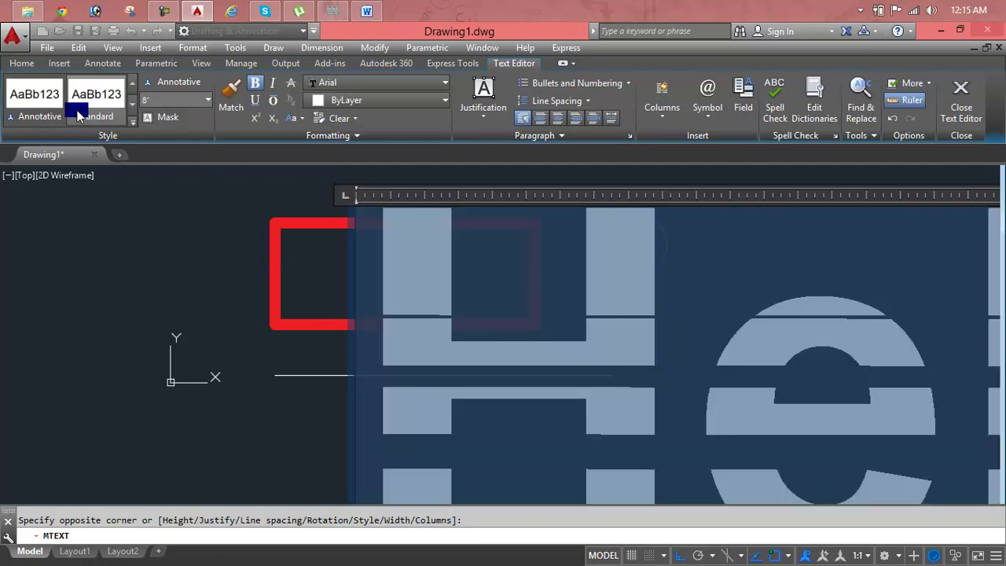
left_click(115, 94)
left_click(114, 103)
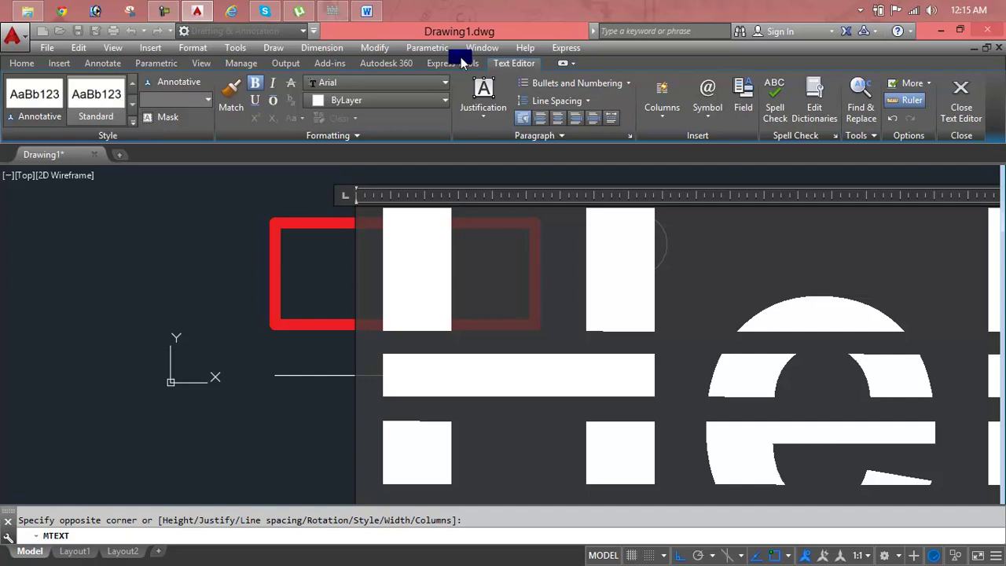
left_click(163, 11)
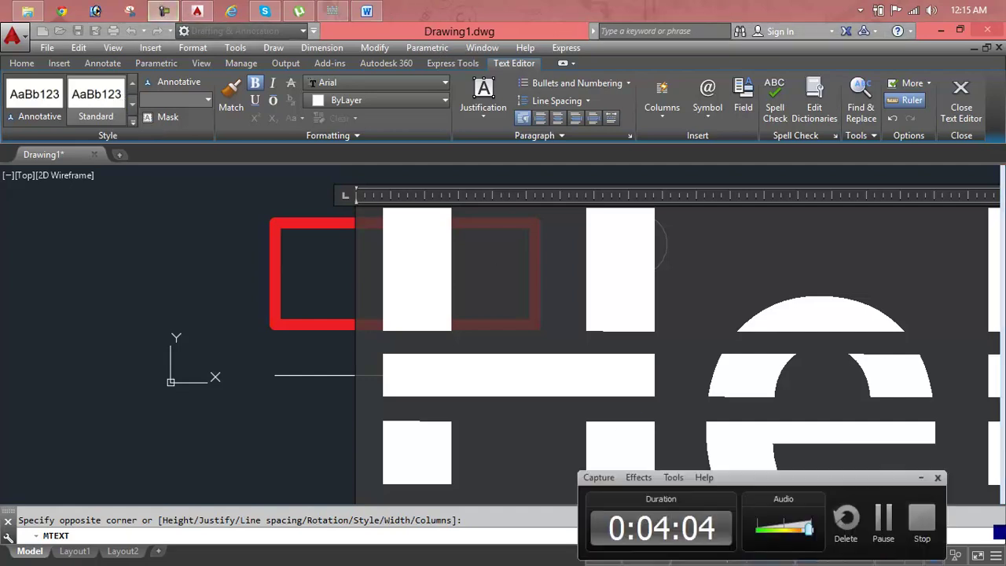
left_click(884, 525)
type("3\"")
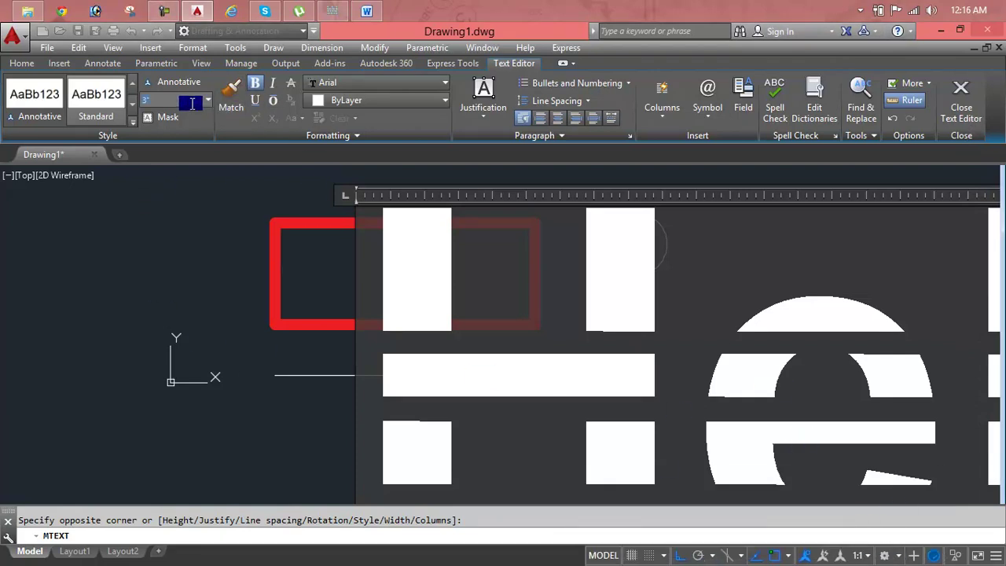
key("Escape")
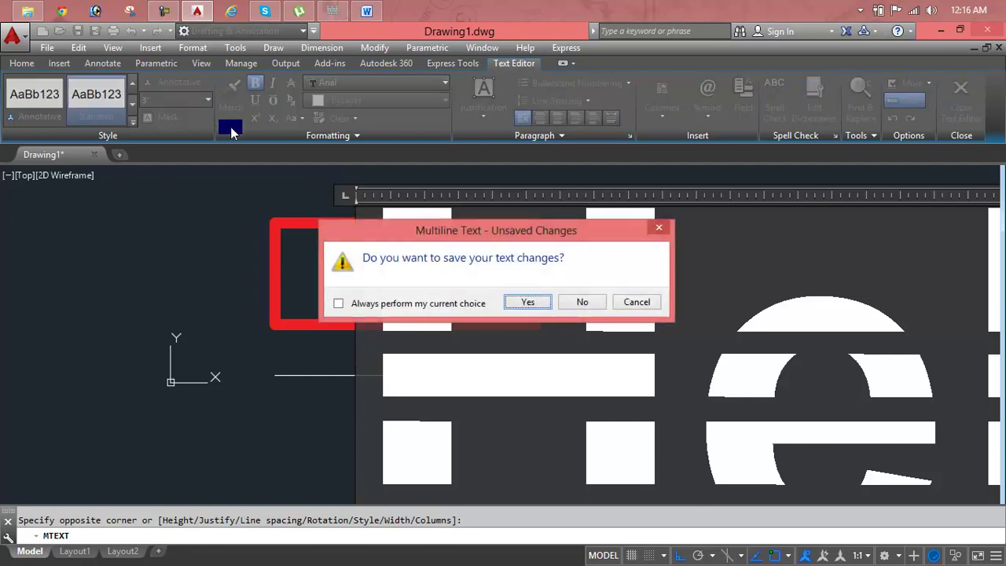
left_click(580, 302)
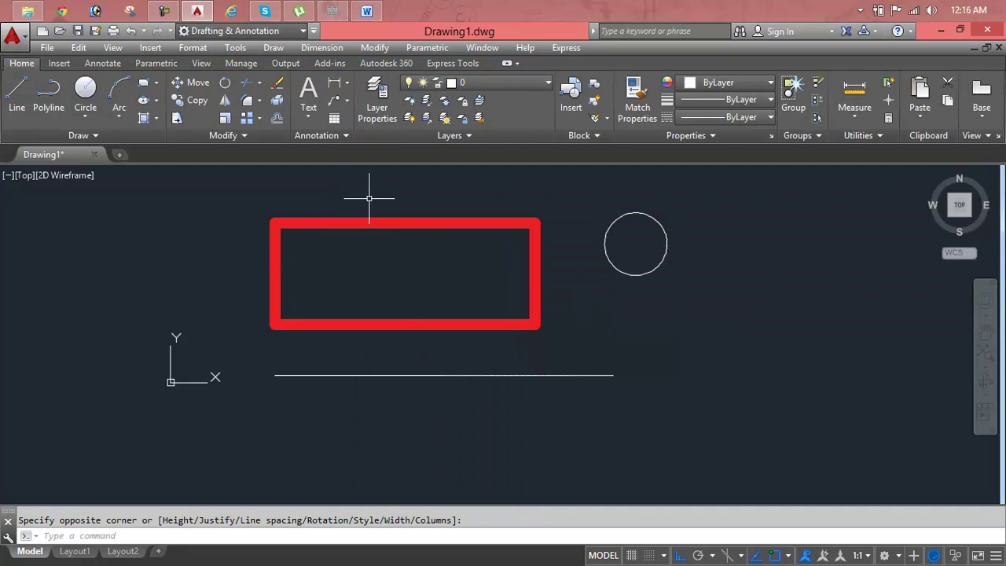
Create a multiline text box above the rectangle with text height 2.
key("Escape")
type("t")
key("Return")
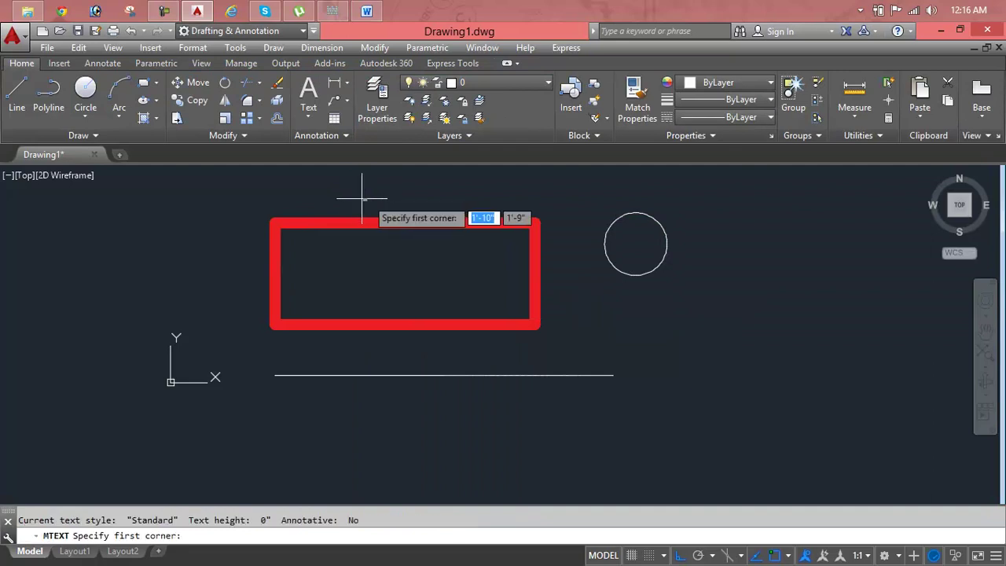
left_click(341, 202)
left_click(485, 234)
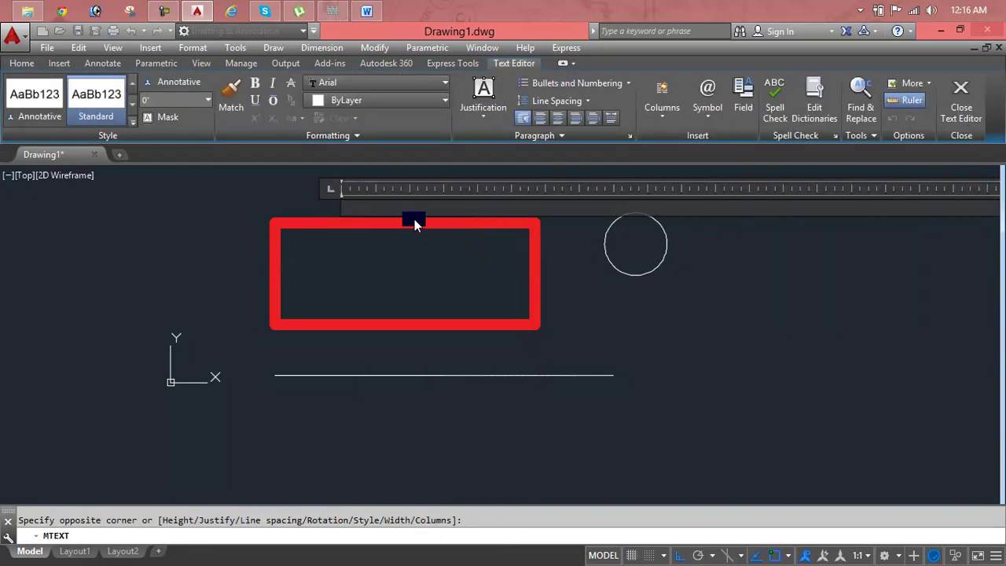
left_click(188, 101)
type("2")
key("Return")
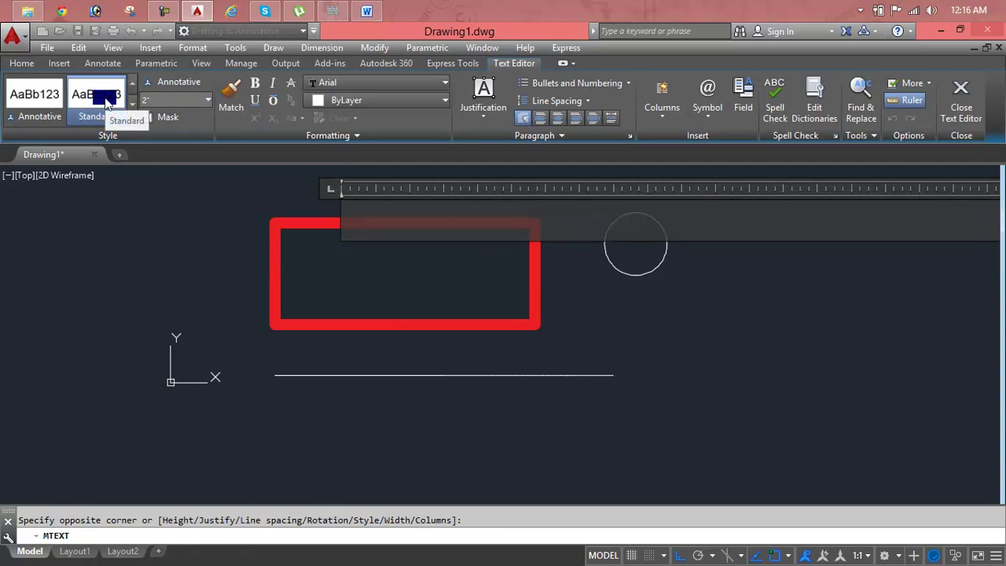
Type 'hello', make it bold, and close the text editor.
type("hello")
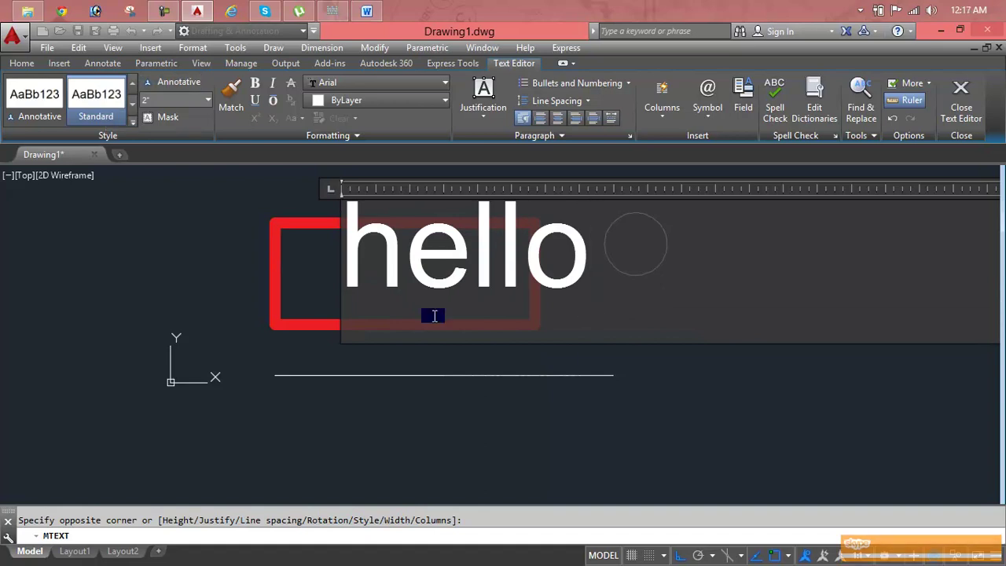
left_click_drag(588, 244, 348, 267)
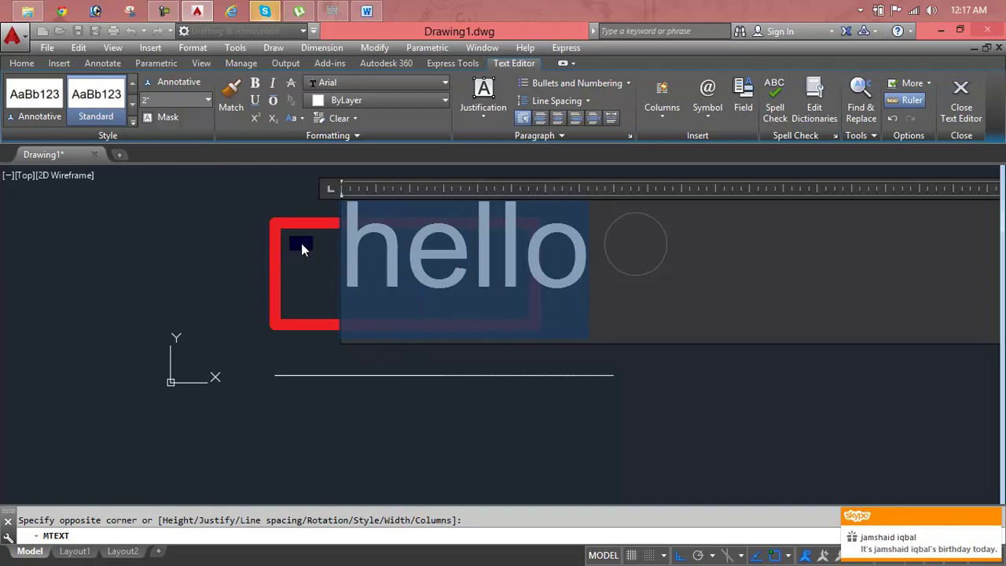
left_click(253, 84)
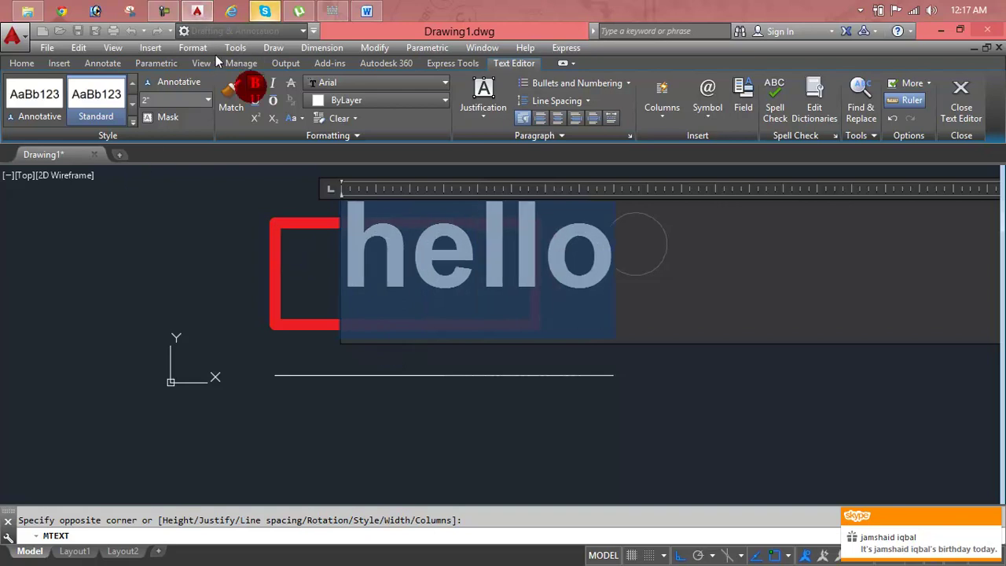
left_click(199, 249)
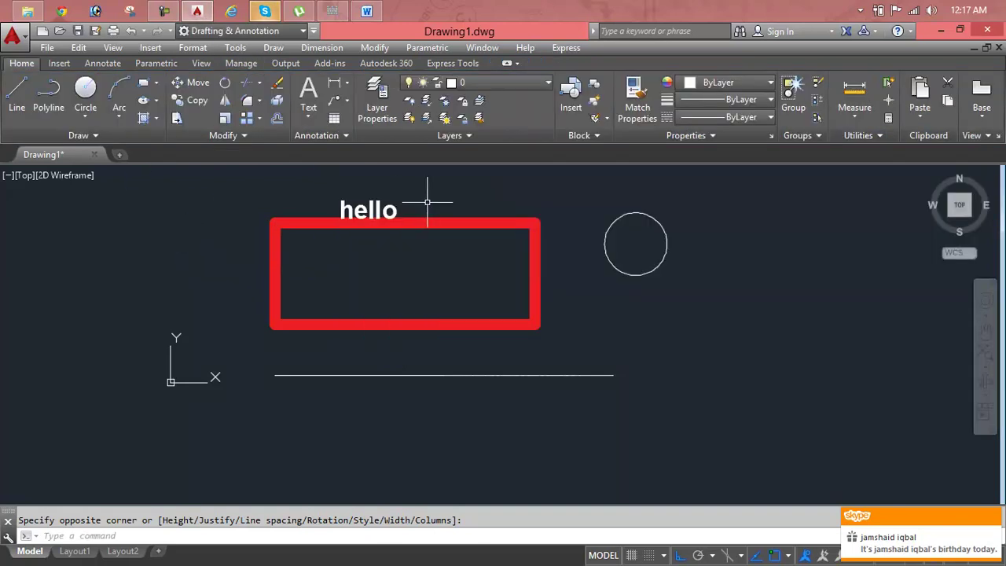
Nudge the selected hello text slightly with the MOVE command.
left_click(378, 206)
scroll(381, 206, "up", 4)
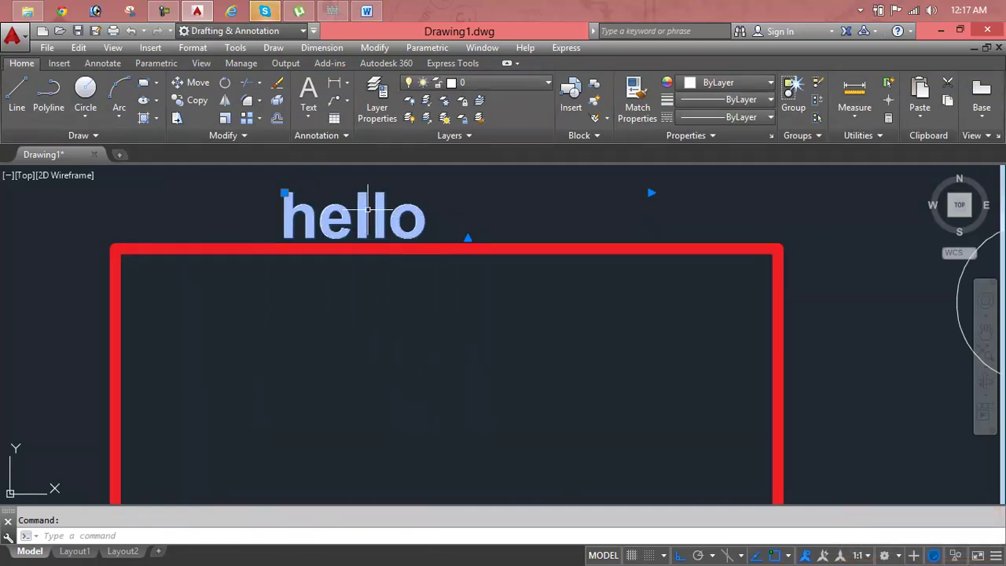
type("m")
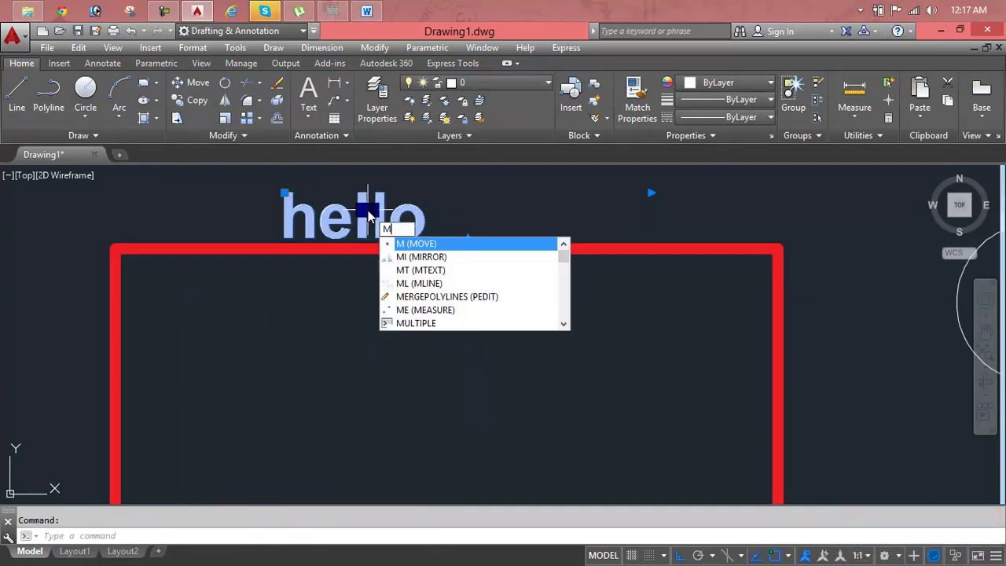
key("Return")
left_click(367, 213)
left_click(364, 208)
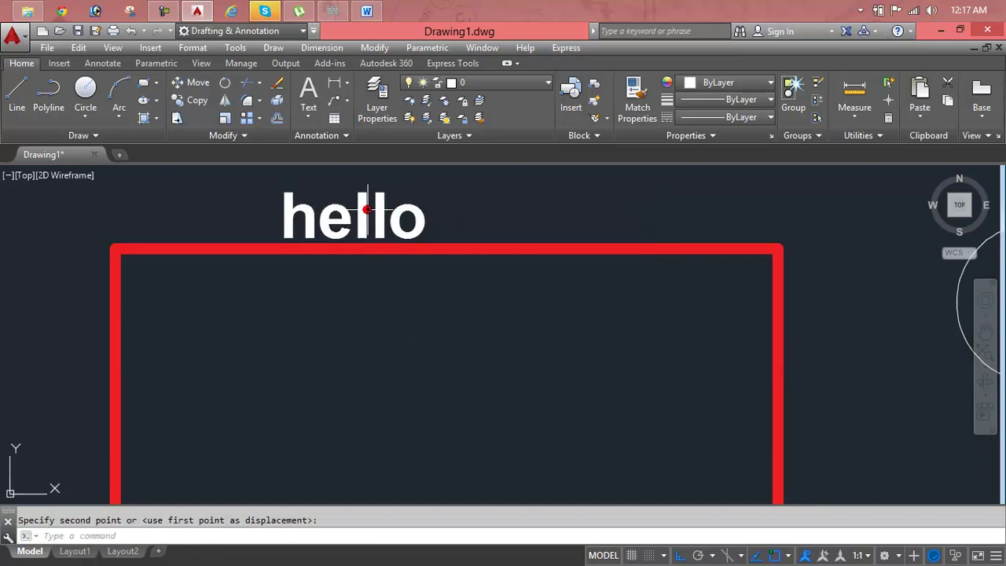
Drag hello by its grip down onto the rectangle's top edge.
left_click(359, 196)
left_click(434, 219)
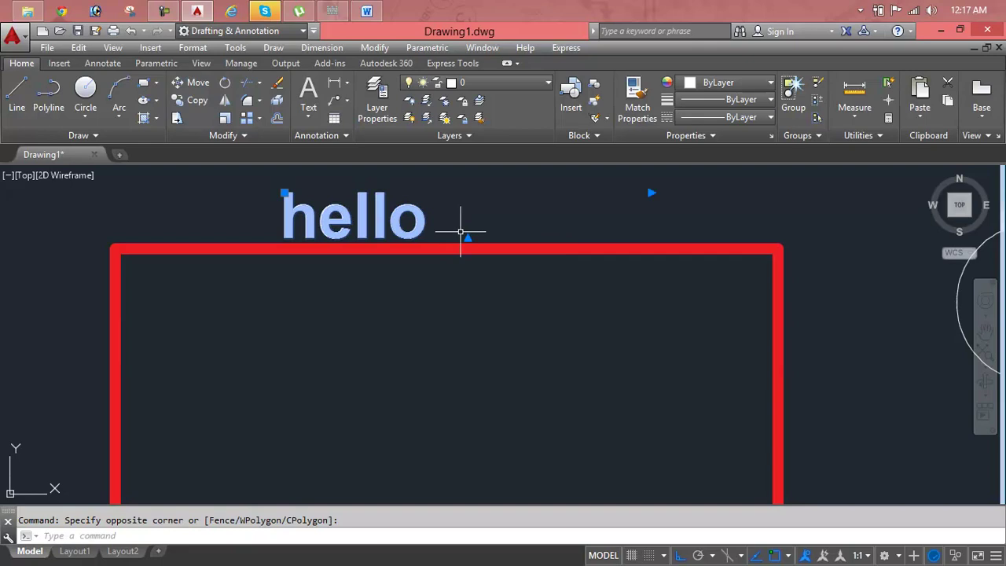
left_click(467, 238)
left_click(468, 238)
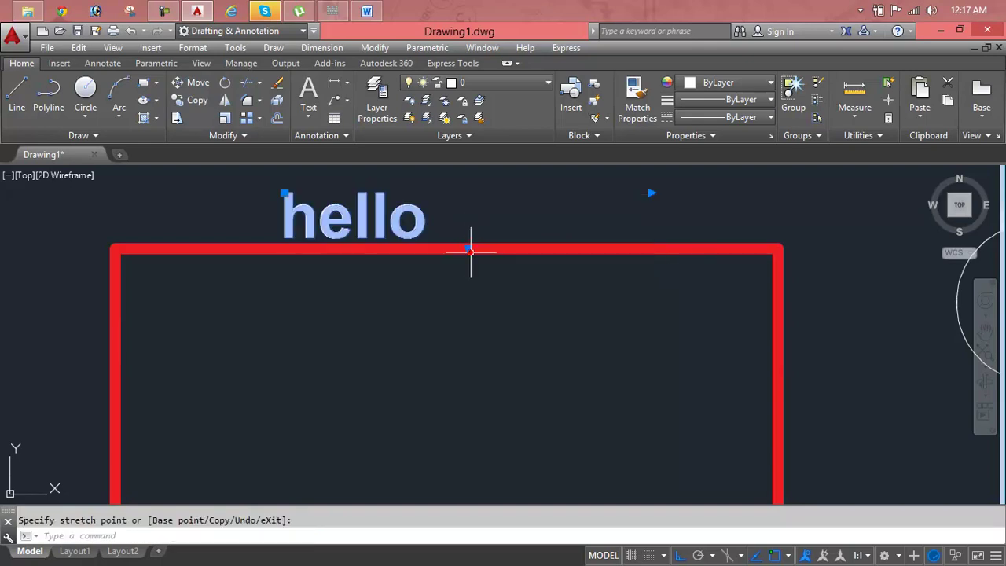
left_click(288, 183)
left_click(293, 220)
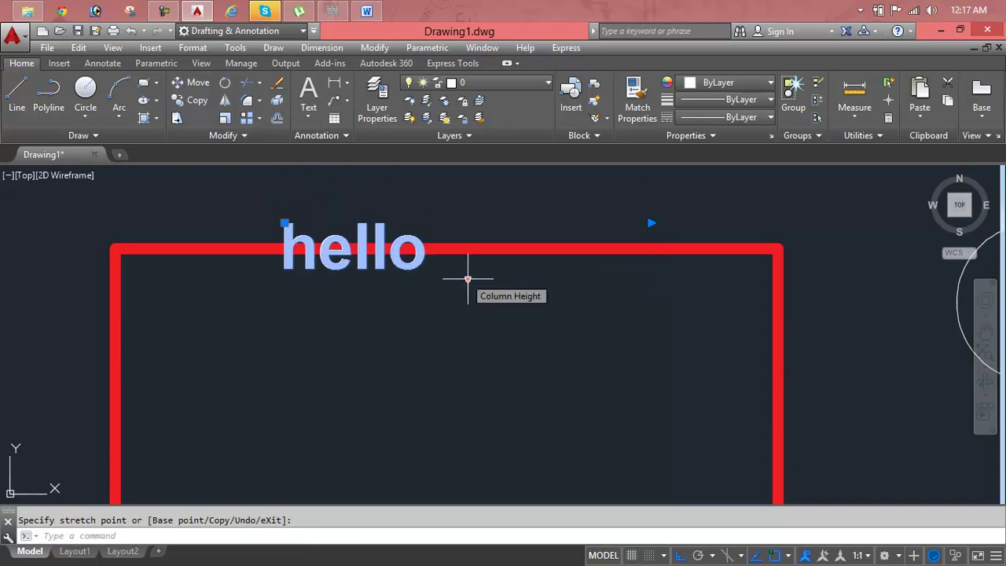
key("Escape")
key("Escape")
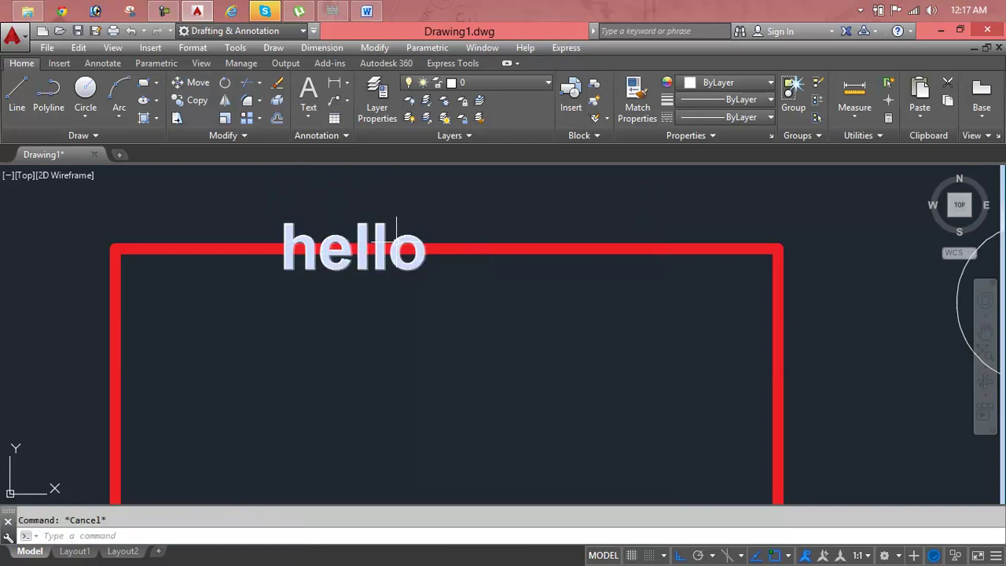
scroll(396, 245, "down", 6)
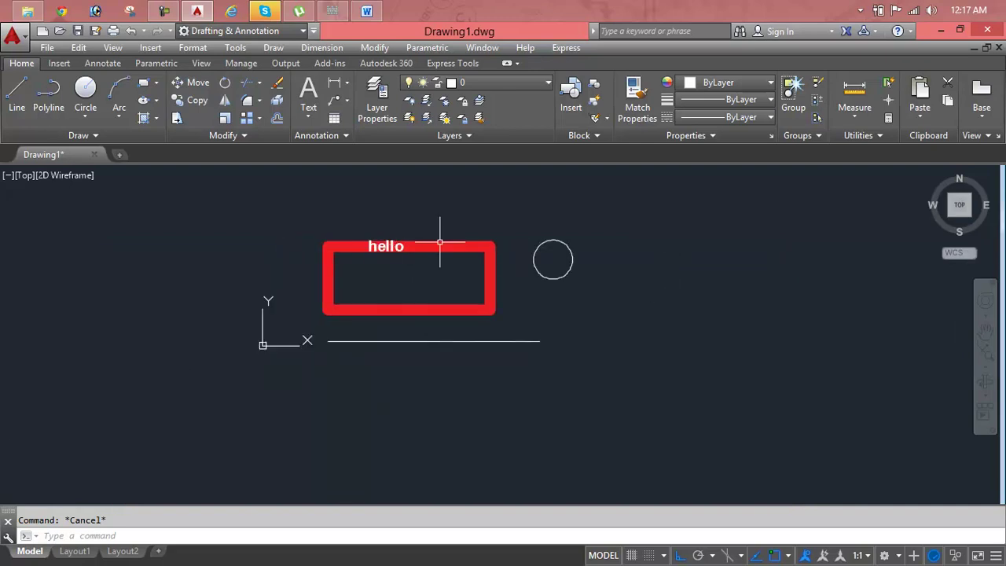
Delete the red rectangle and draw a new one whose top edge crosses hello.
scroll(439, 242, "up", 4)
left_click(433, 253)
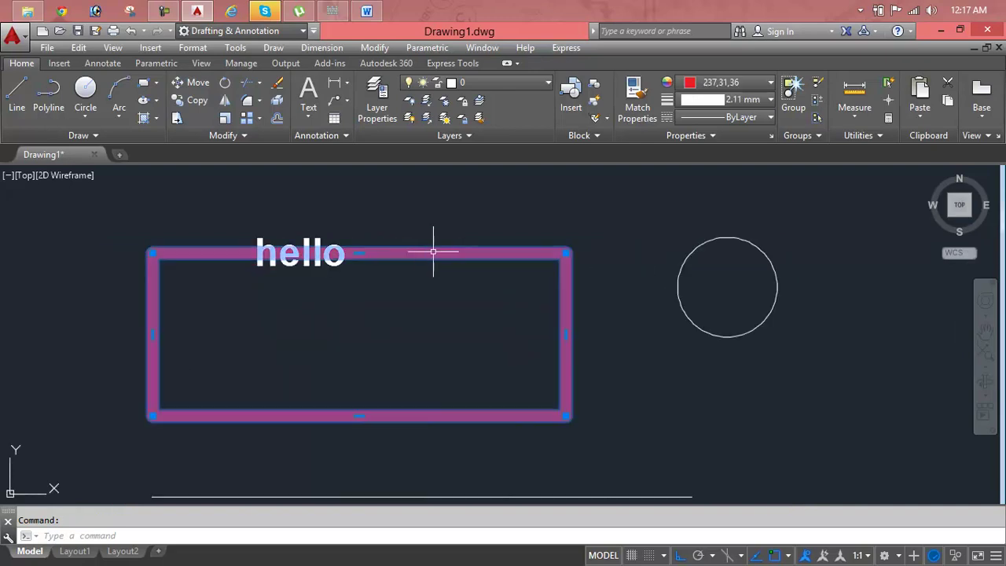
key("Delete")
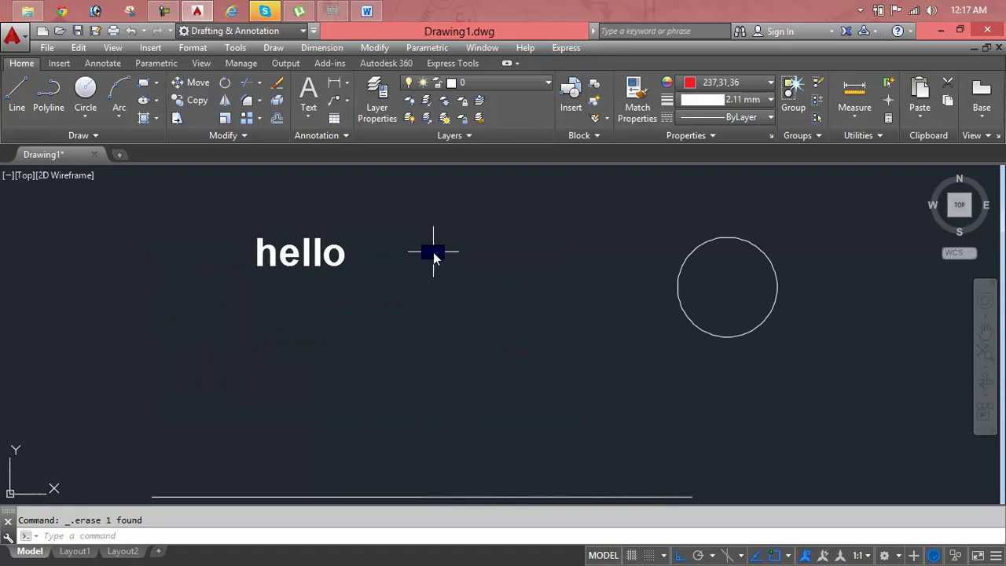
type("rec")
key("Return")
left_click(145, 250)
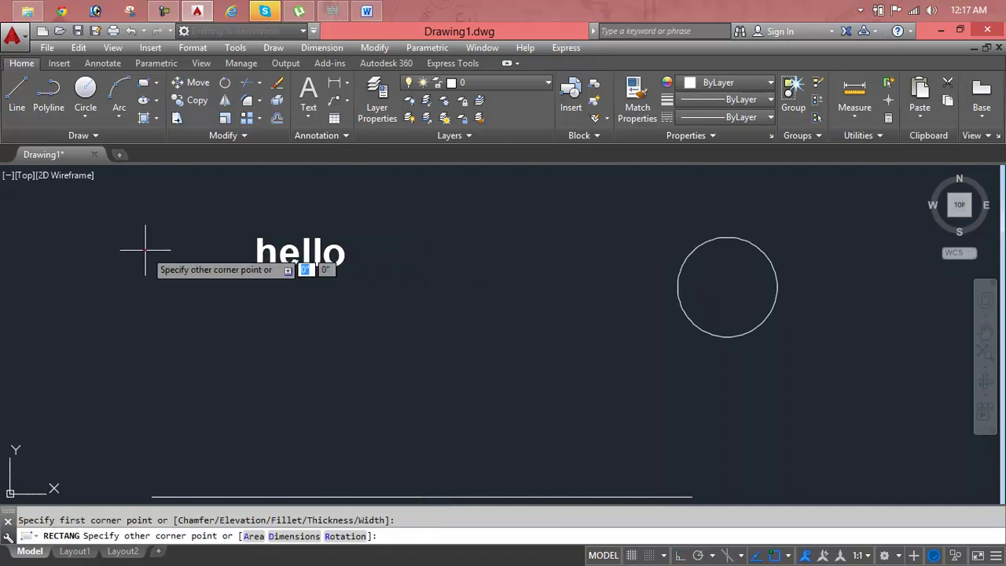
left_click(554, 395)
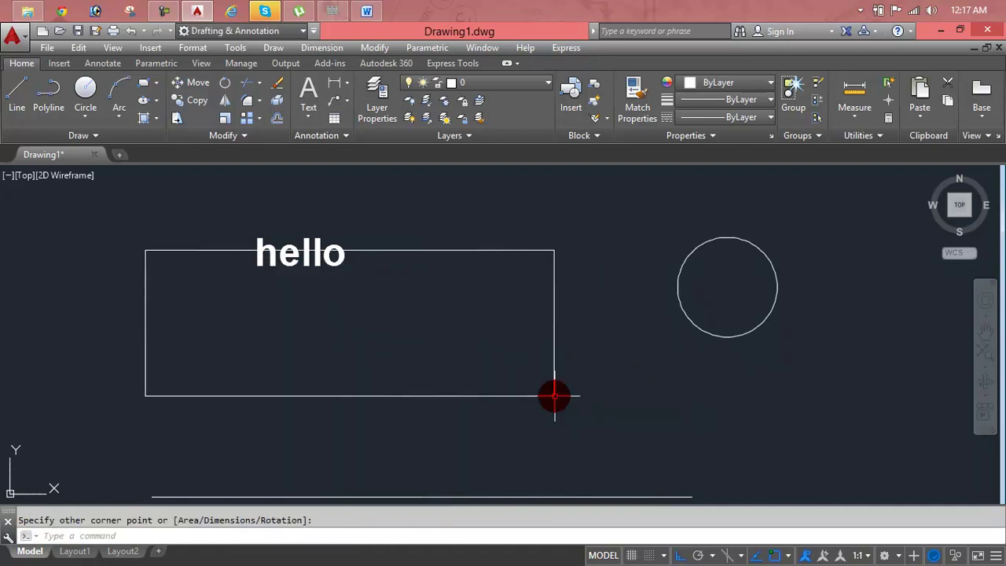
Give the new rectangle a 1.40 mm lineweight and colour 153,27,30.
left_click(550, 396)
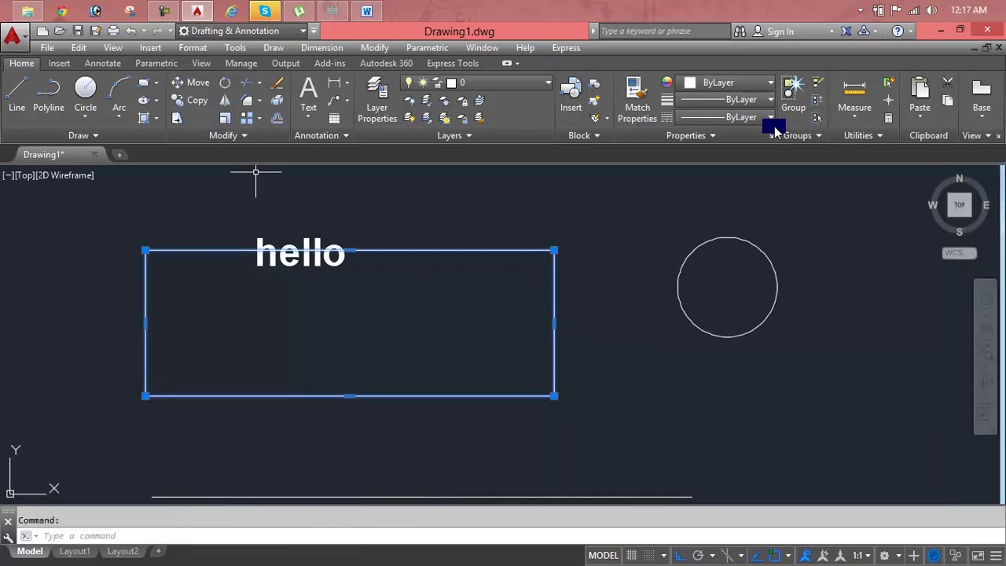
left_click(761, 102)
left_click(761, 102)
left_click(760, 103)
left_click(760, 102)
left_click(761, 99)
scroll(753, 130, "down", 6)
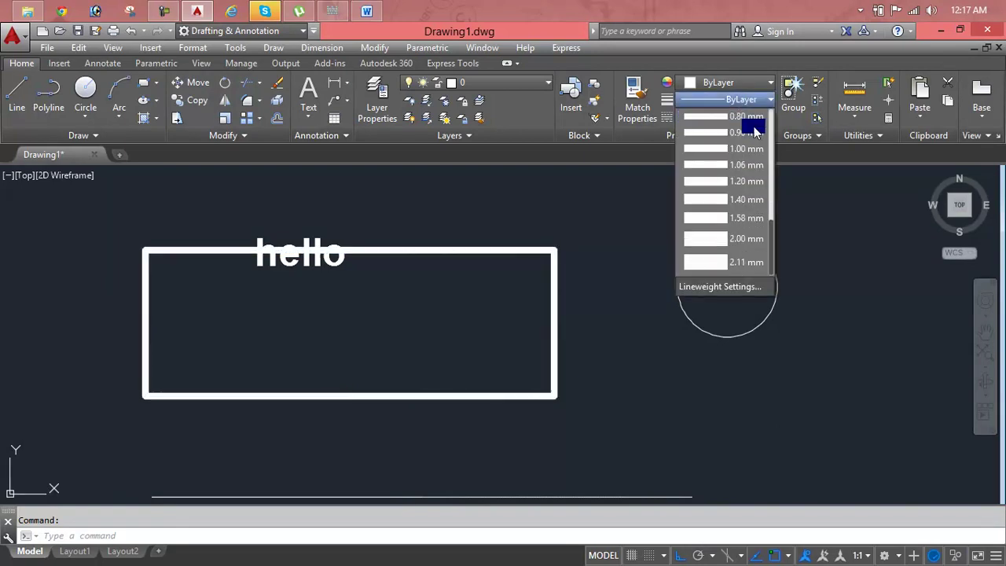
left_click(730, 204)
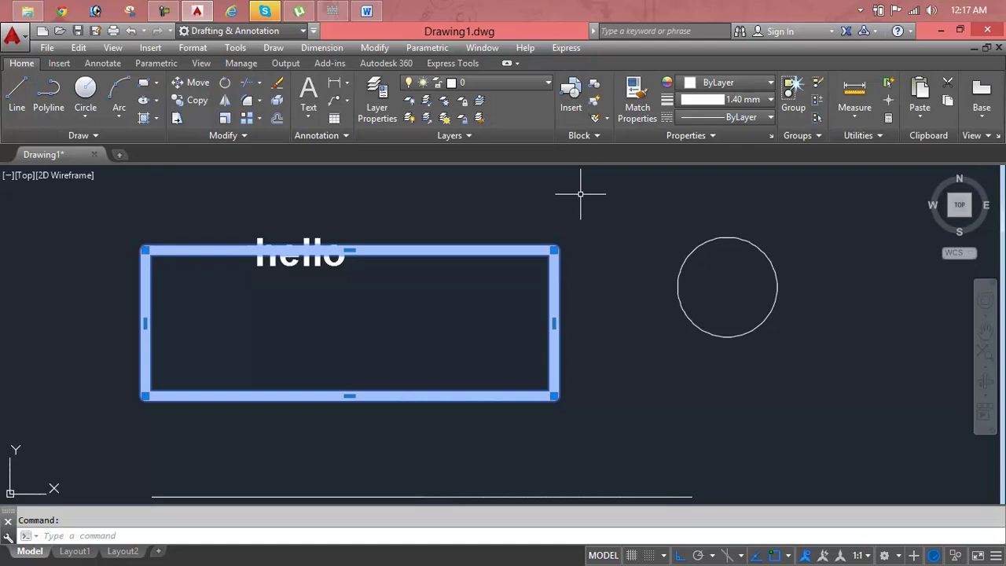
left_click(731, 83)
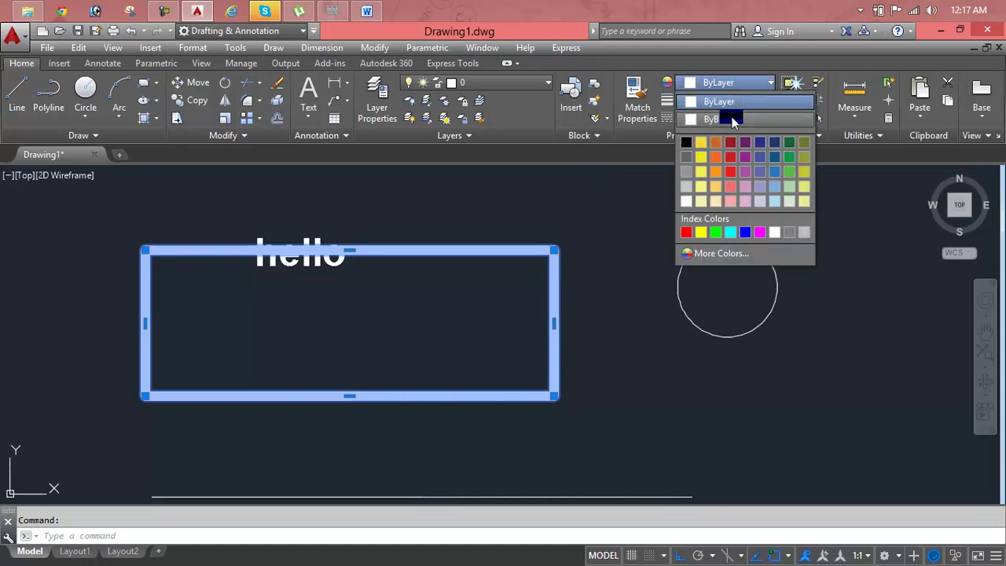
left_click(731, 144)
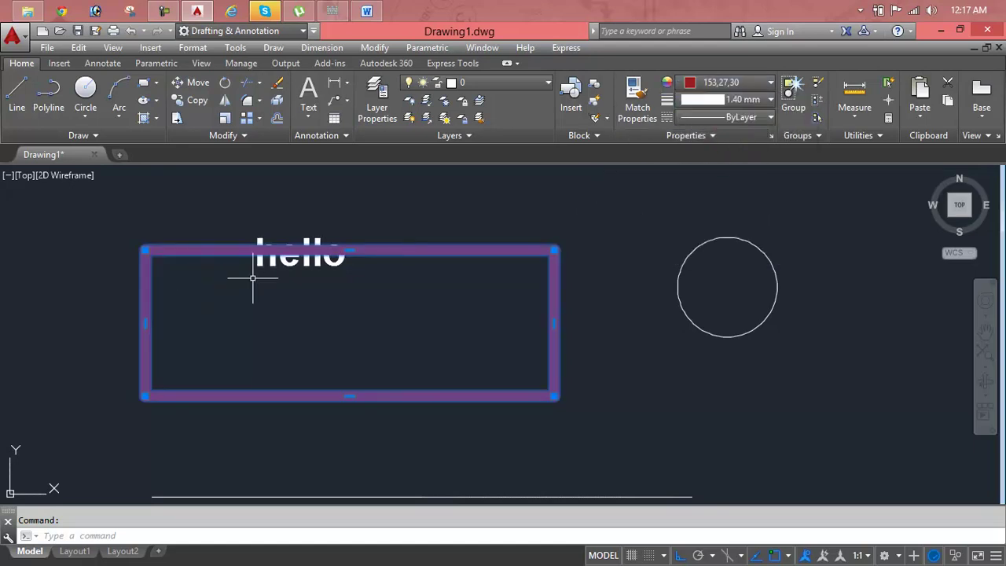
Bring the hello text to the front using the Draw Order options.
scroll(448, 182, "up", 2)
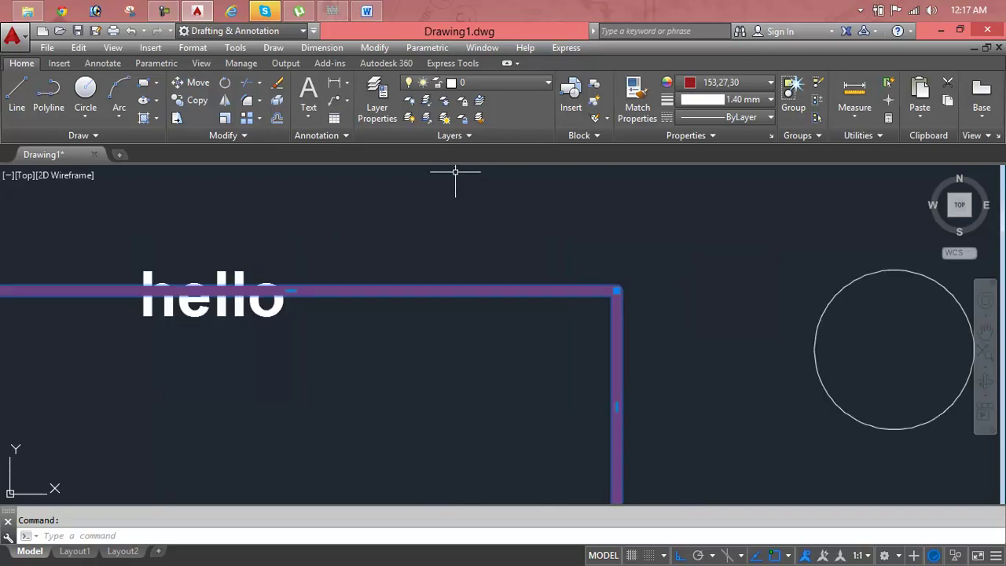
left_click(250, 136)
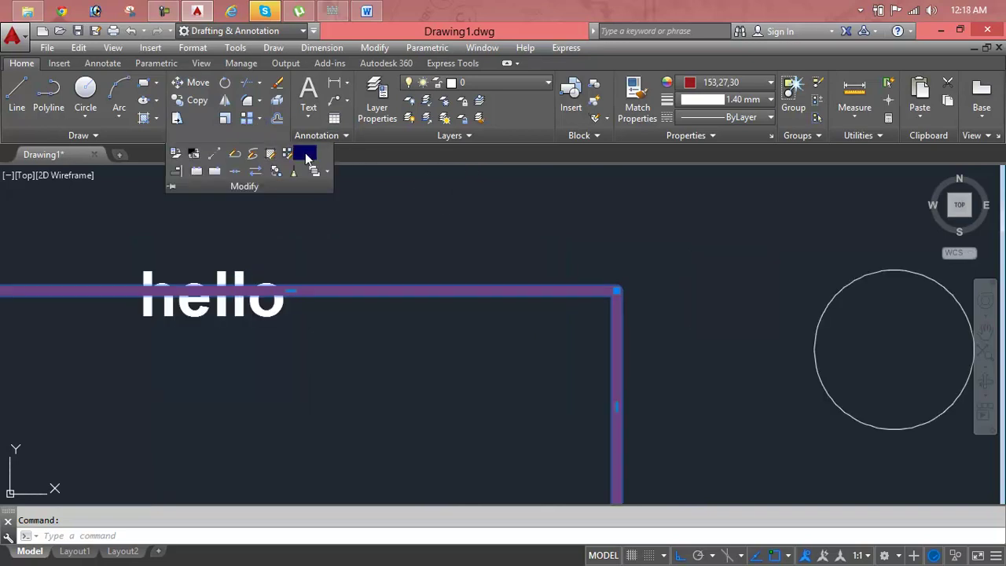
left_click(328, 171)
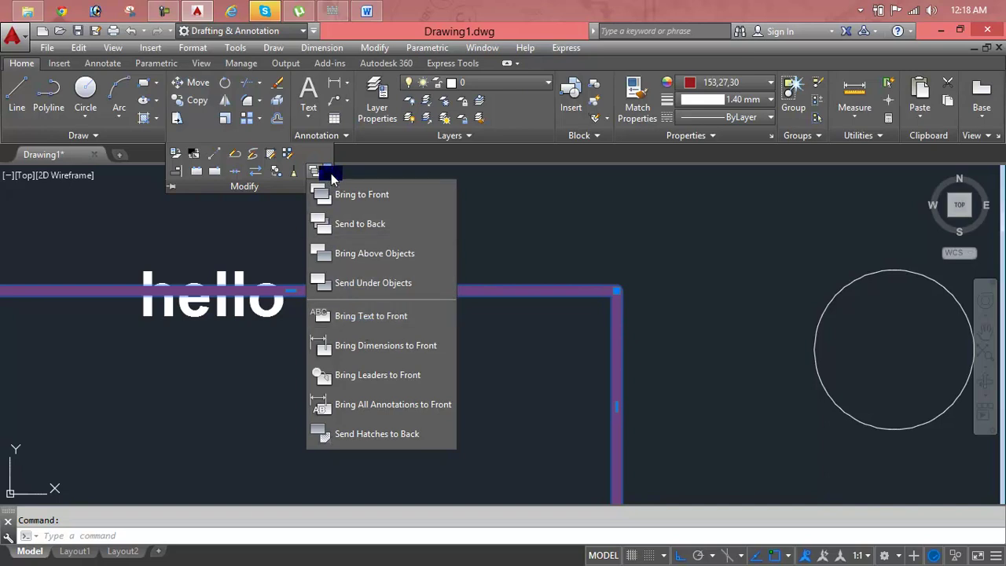
left_click(388, 324)
Recentre the view, reopen the Draw Order choices, and dismiss them.
scroll(248, 331, "down", 4)
middle_click_drag(259, 322, 344, 270)
scroll(343, 268, "up", 2)
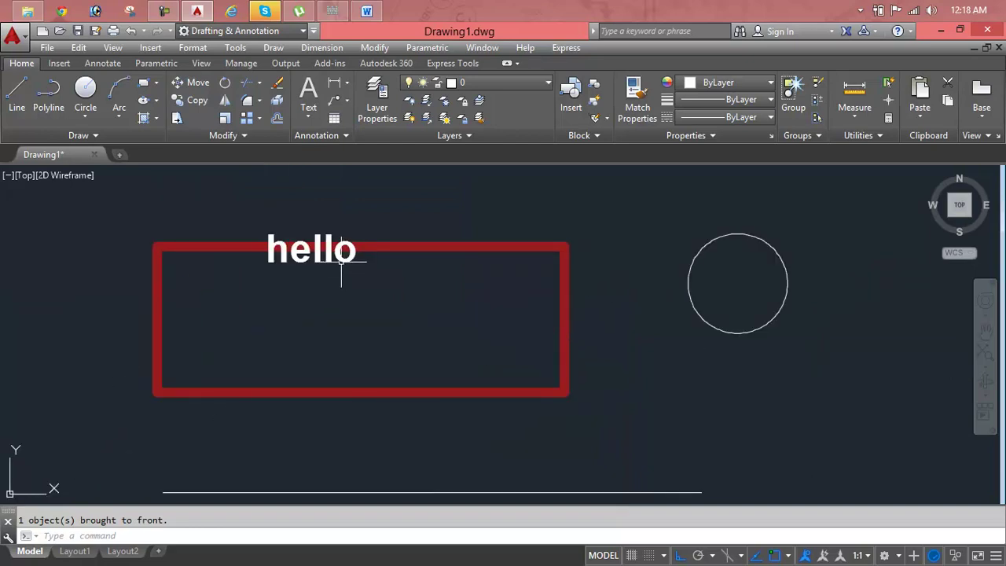
left_click(240, 135)
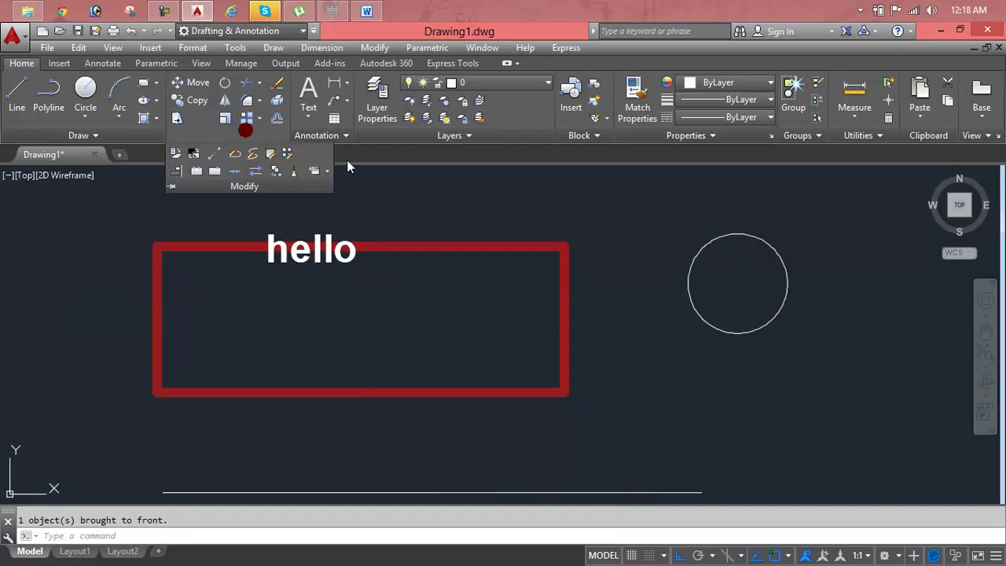
left_click(270, 139)
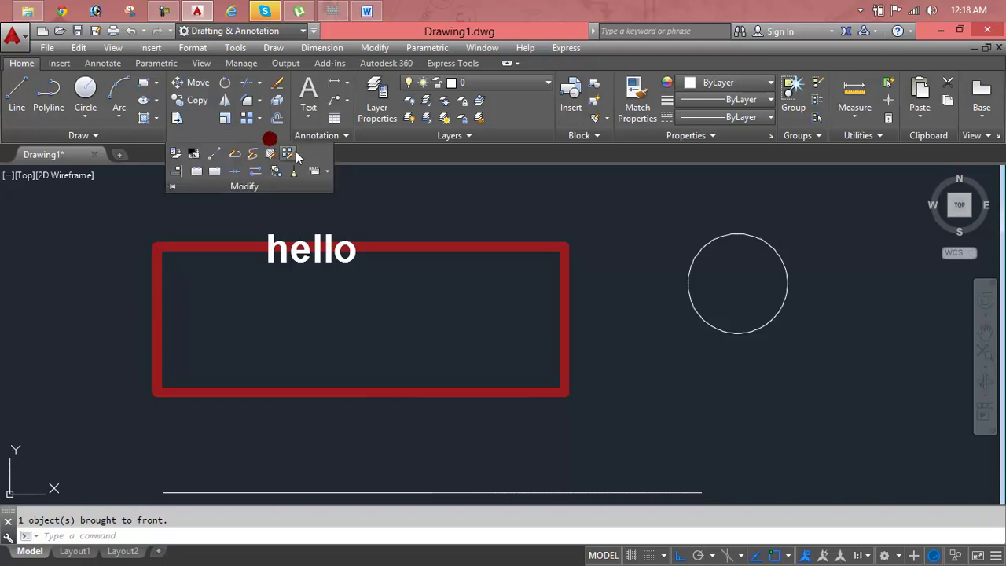
left_click(328, 173)
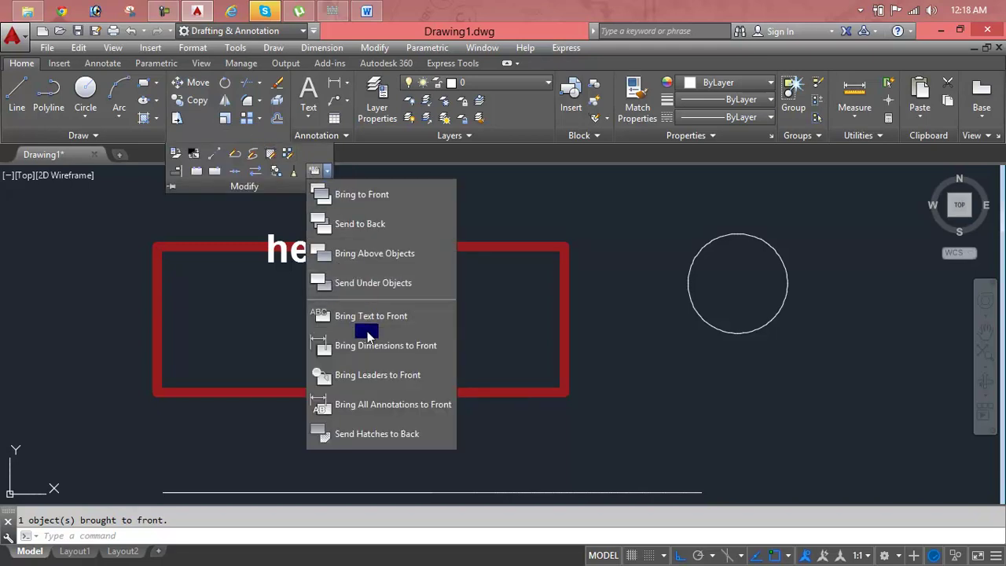
key("Escape")
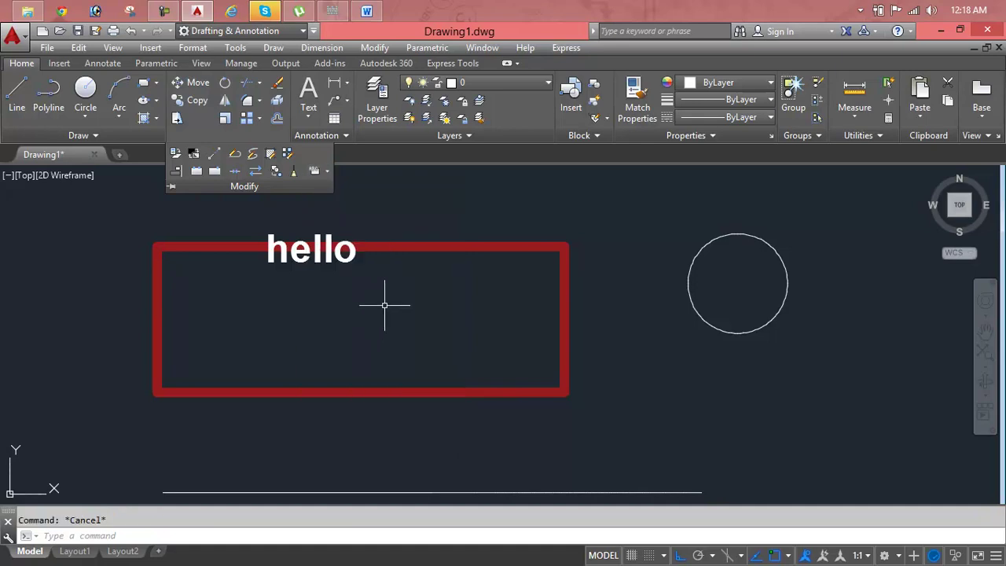
Give the long horizontal line below the red rectangle a 0.70 mm lineweight.
middle_click_drag(382, 299, 375, 242)
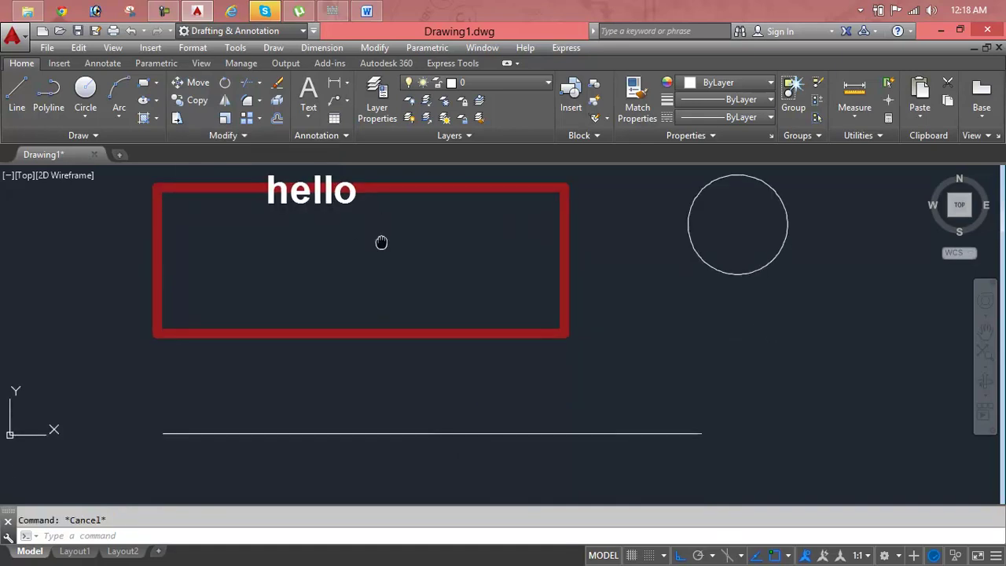
left_click(519, 433)
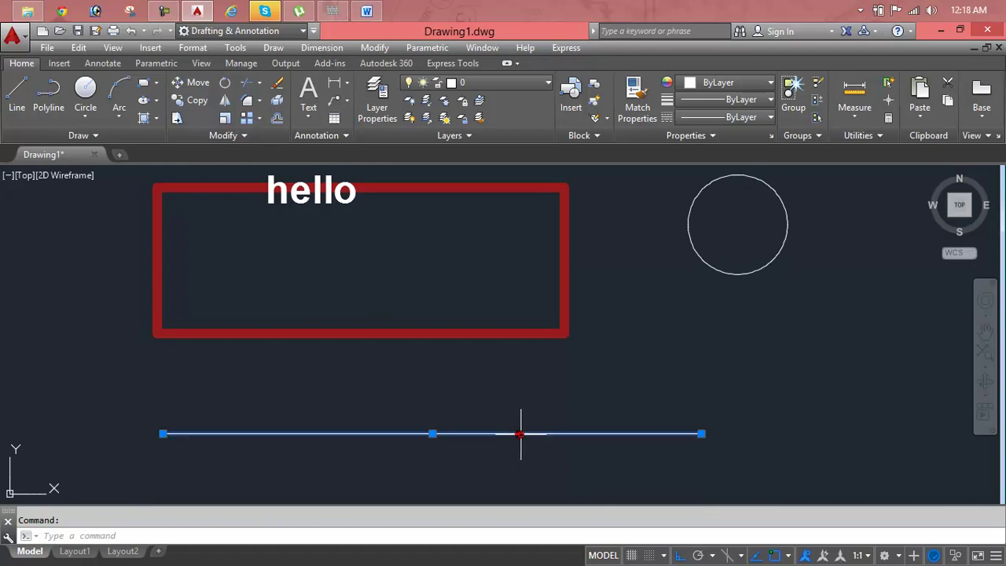
left_click(752, 102)
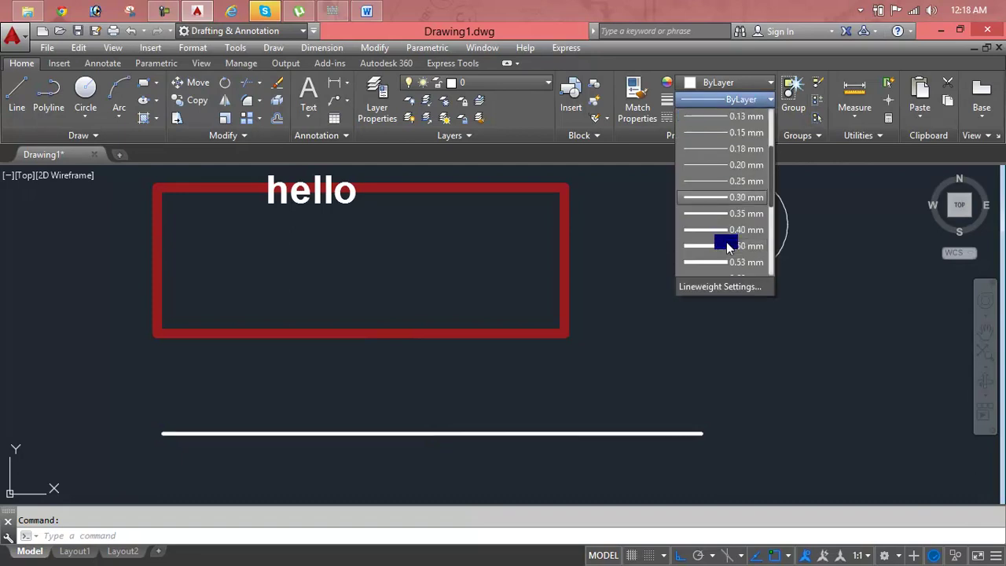
left_click(727, 246)
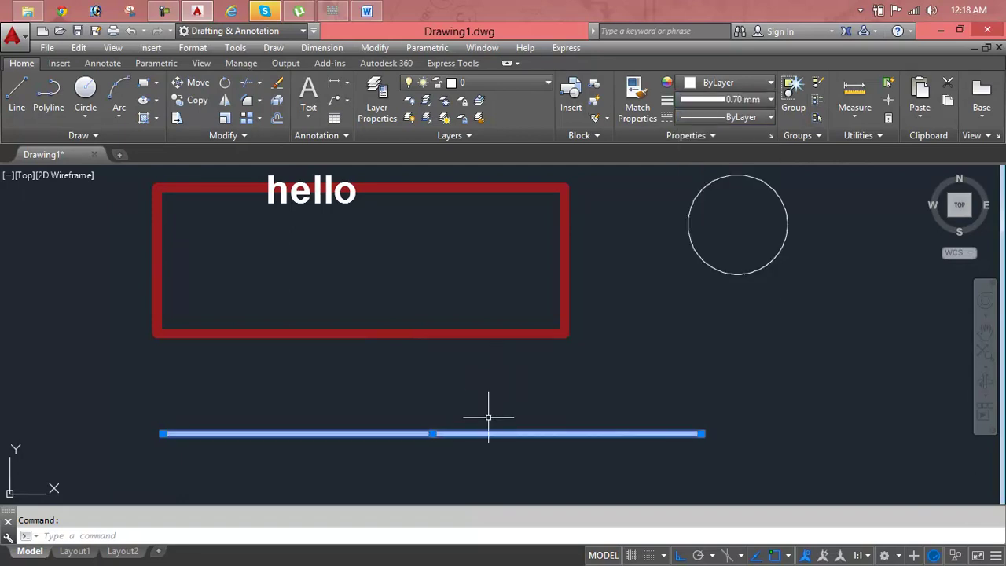
key("Escape")
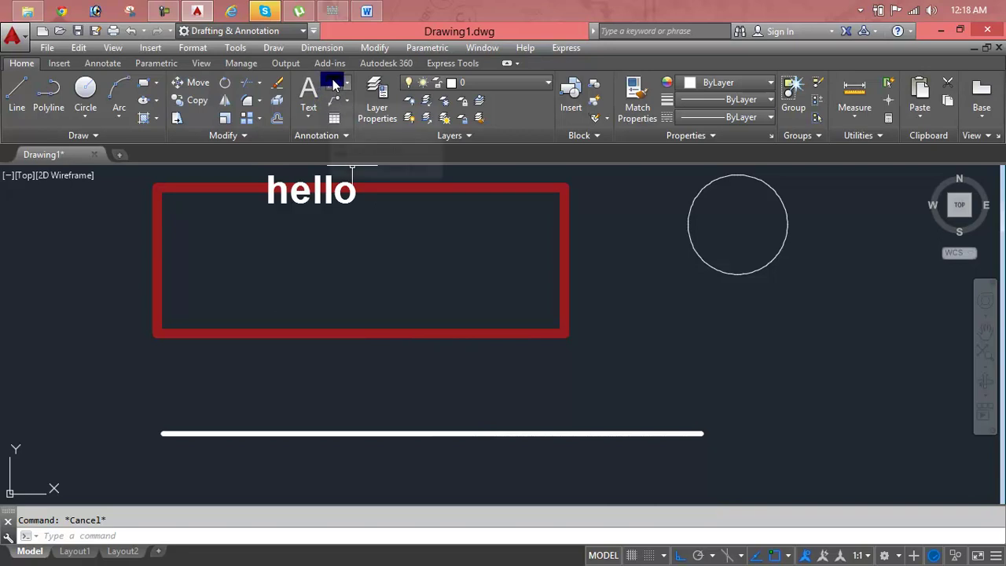
Add a 3'-2" linear dimension above the thick horizontal line.
left_click(334, 85)
key("Return")
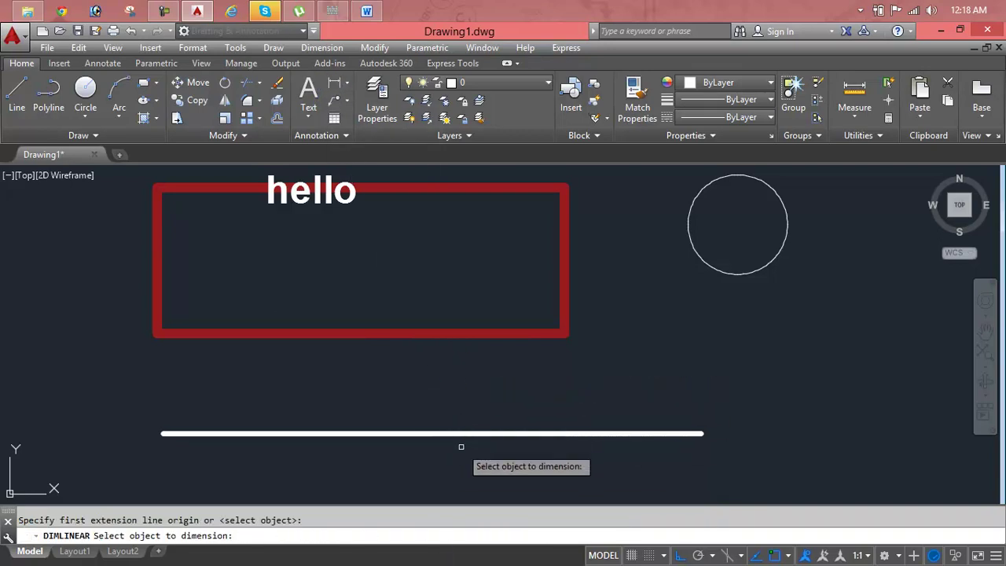
left_click(467, 433)
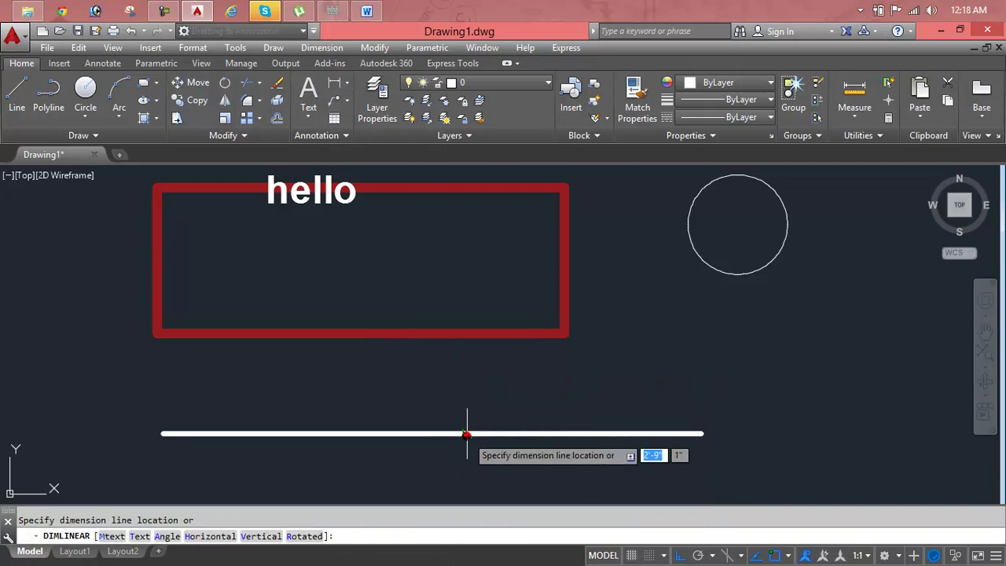
left_click(471, 392)
scroll(437, 383, "up", 4)
scroll(437, 383, "up", 2)
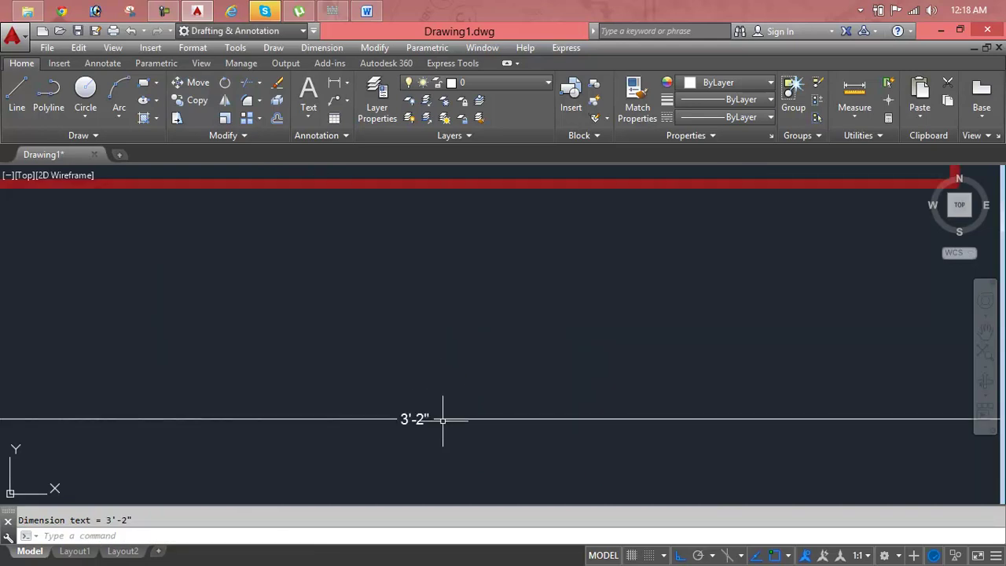
Draw a horizontal line through the dimension text with LINE and select it.
type("l")
key("Return")
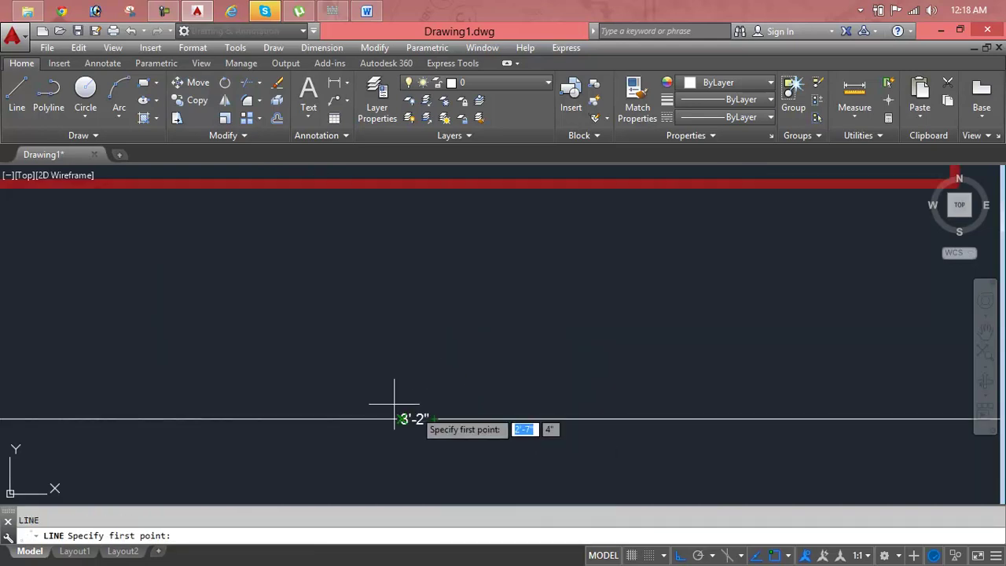
left_click(48, 418)
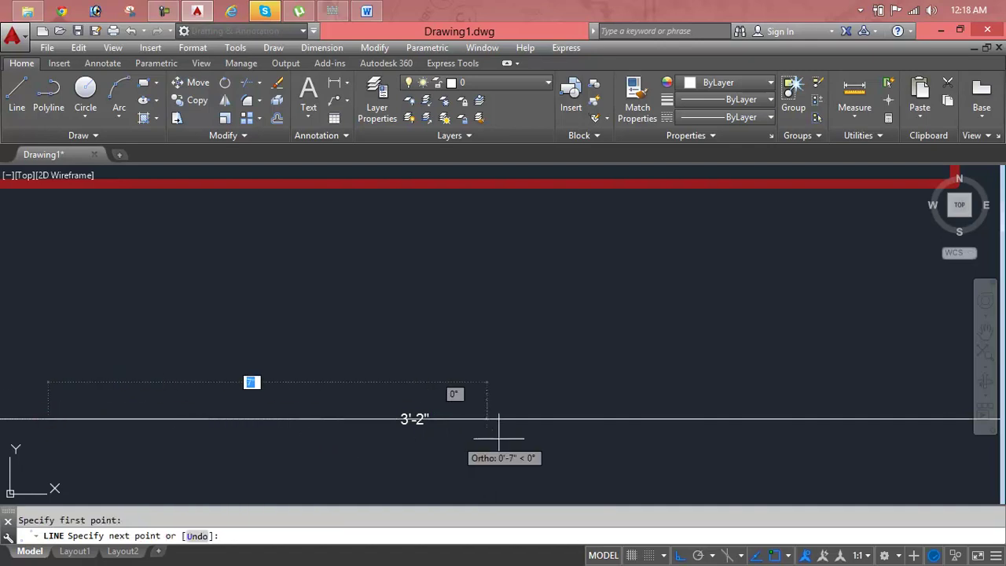
left_click(859, 419)
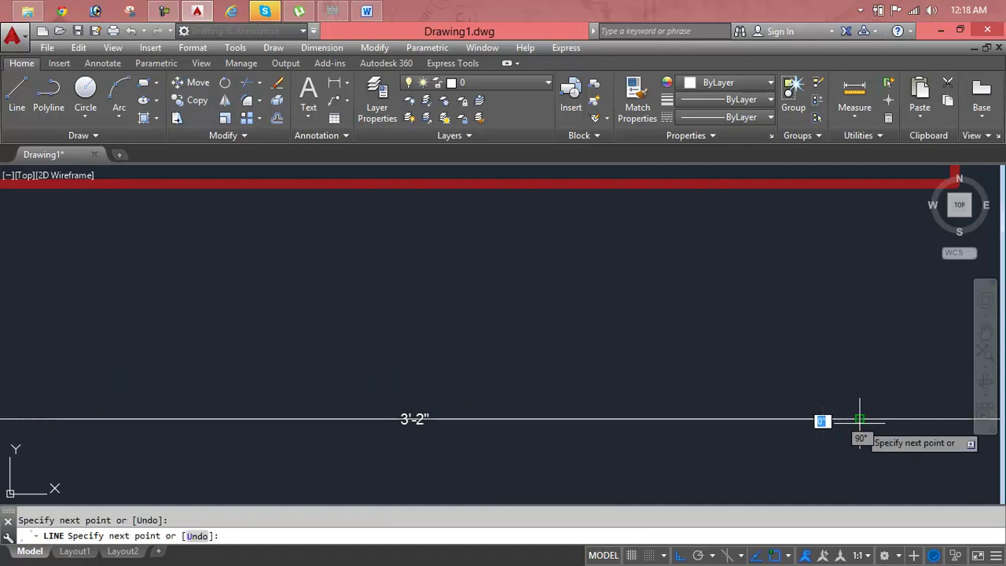
key("Return")
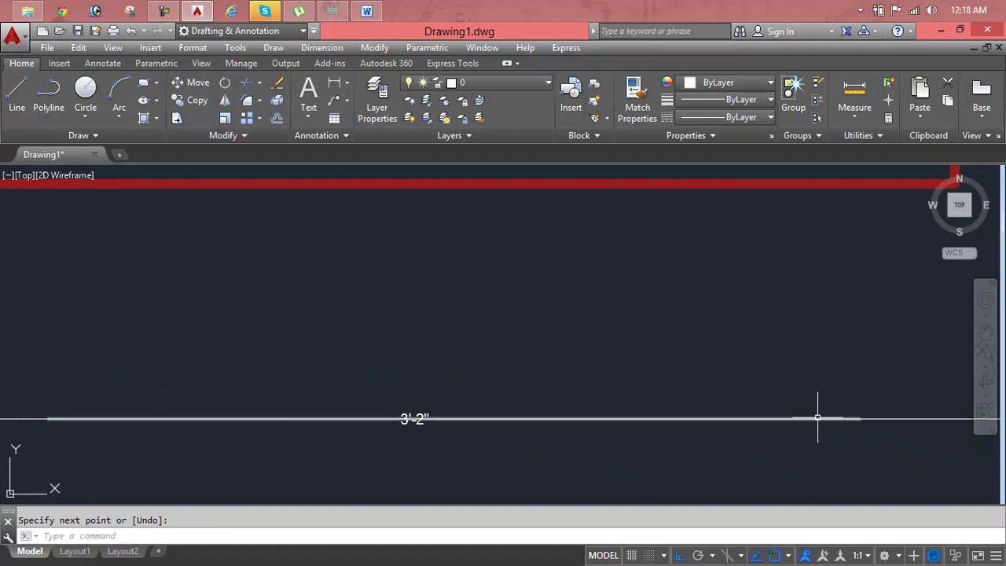
left_click(819, 419)
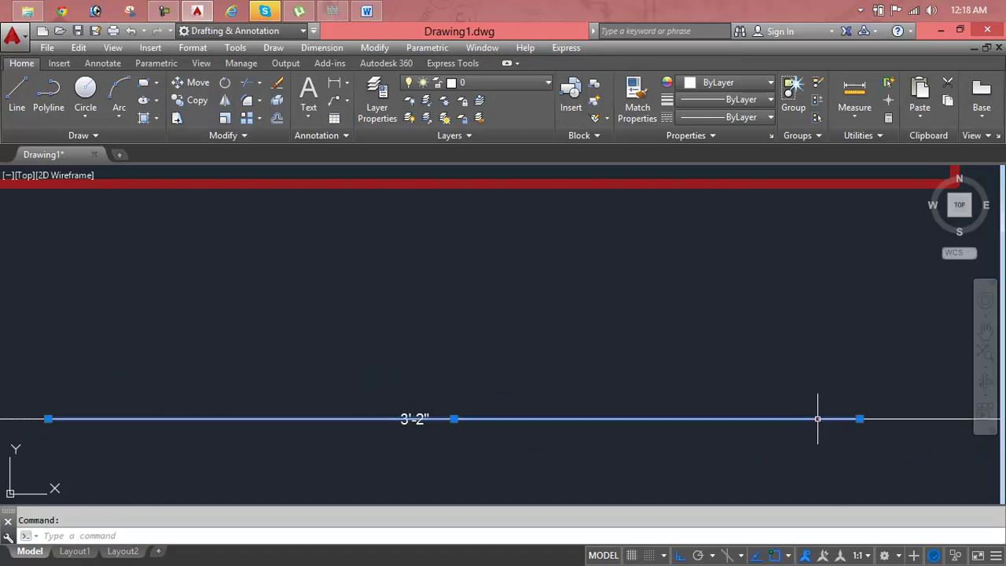
Set the new line's lineweight to 0.60 mm.
left_click(759, 99)
scroll(731, 189, "down", 3)
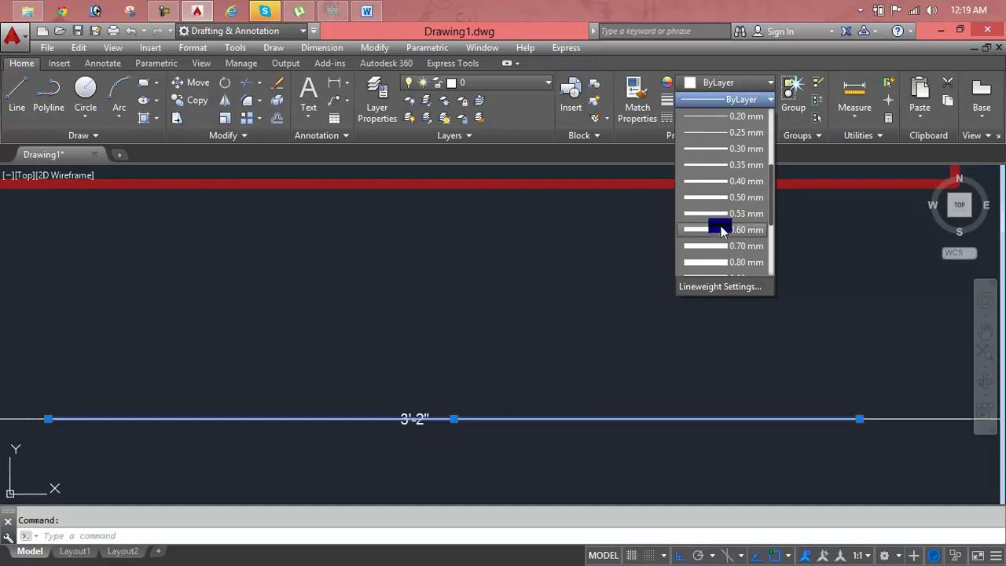
left_click(720, 228)
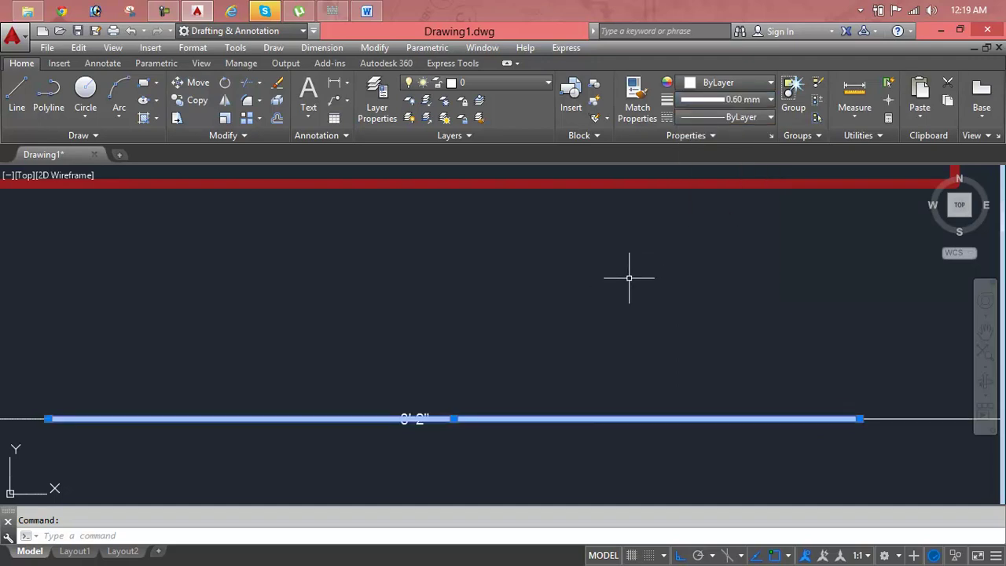
key("Escape")
Bring the dimensions in front of other objects using Draw Order.
scroll(397, 409, "down", 2)
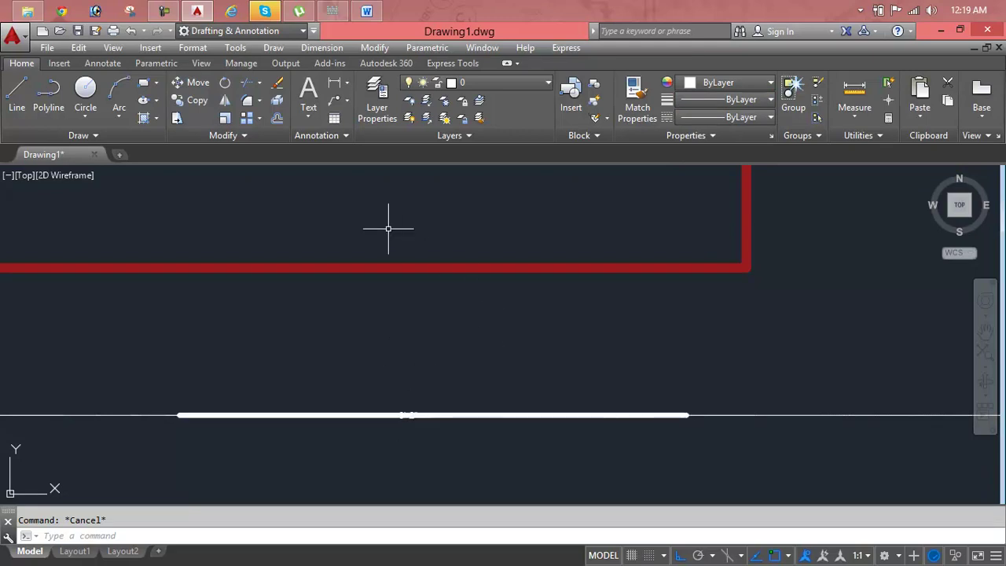
left_click(233, 135)
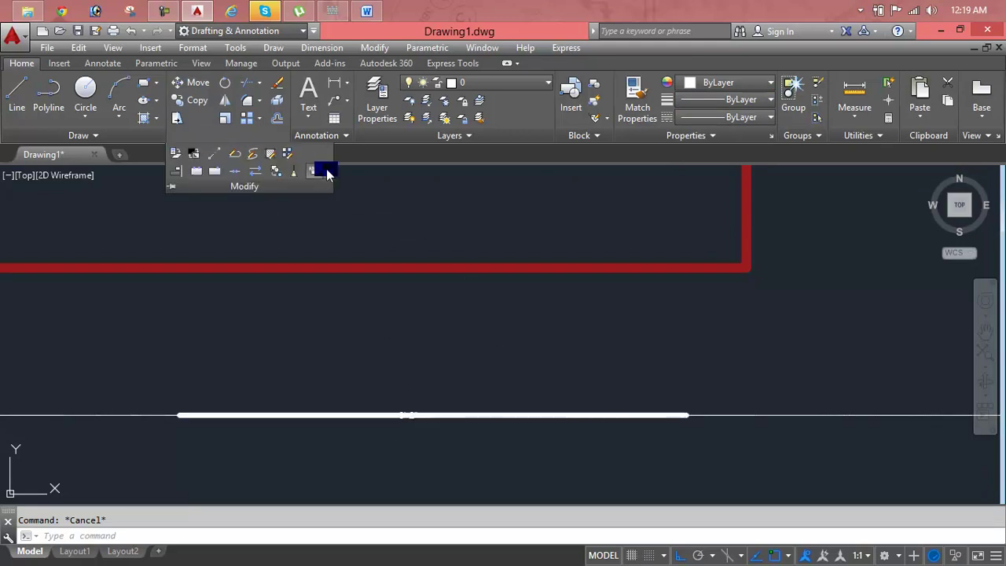
left_click(327, 172)
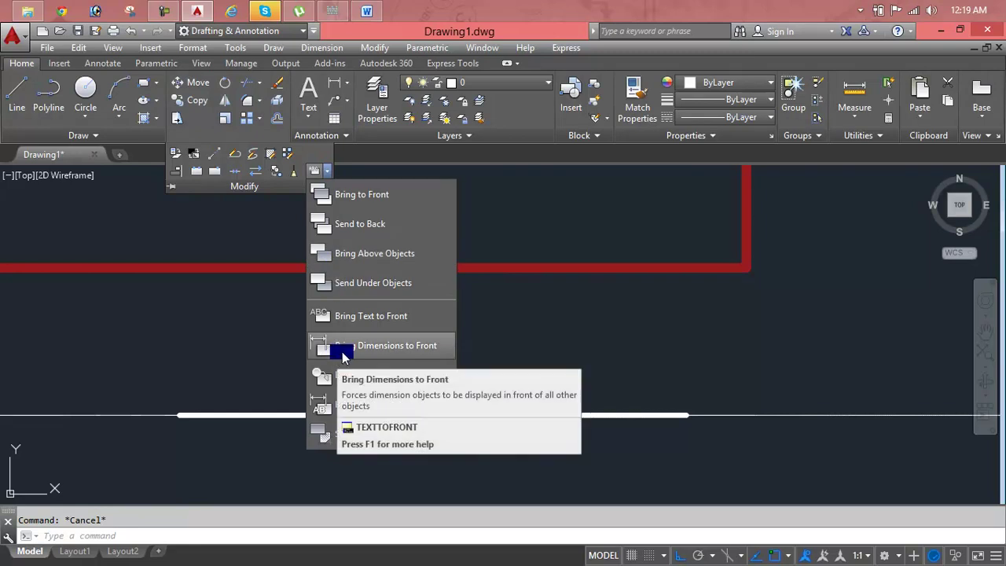
left_click(343, 353)
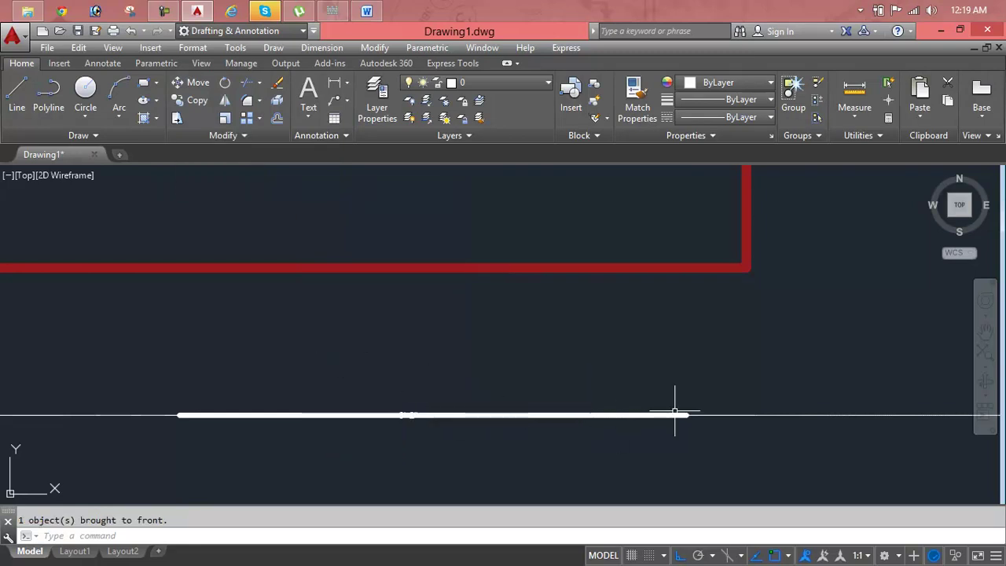
scroll(259, 428, "up", 2)
scroll(406, 405, "up", 2)
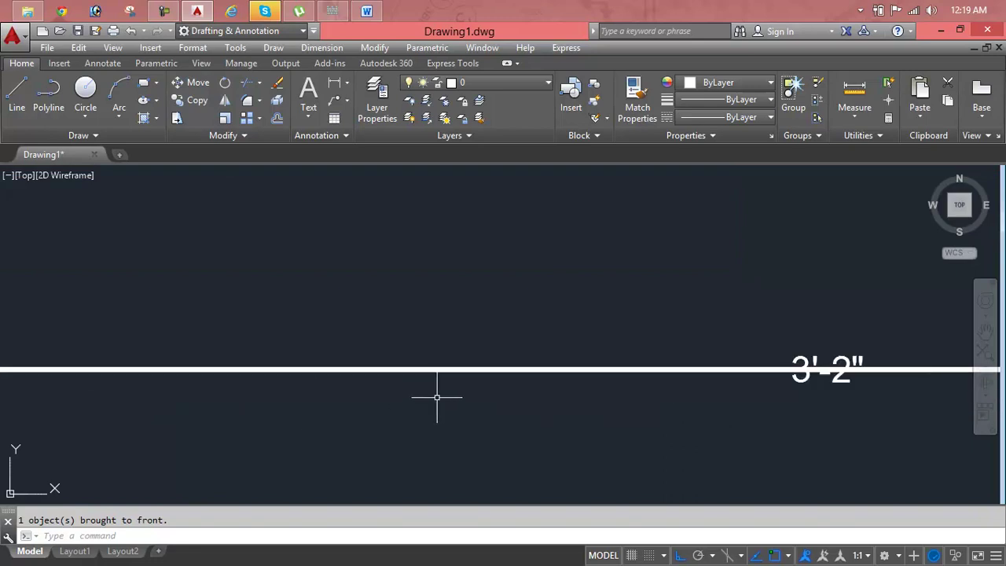
Colour the long line orange (205,105,40).
left_click(459, 369)
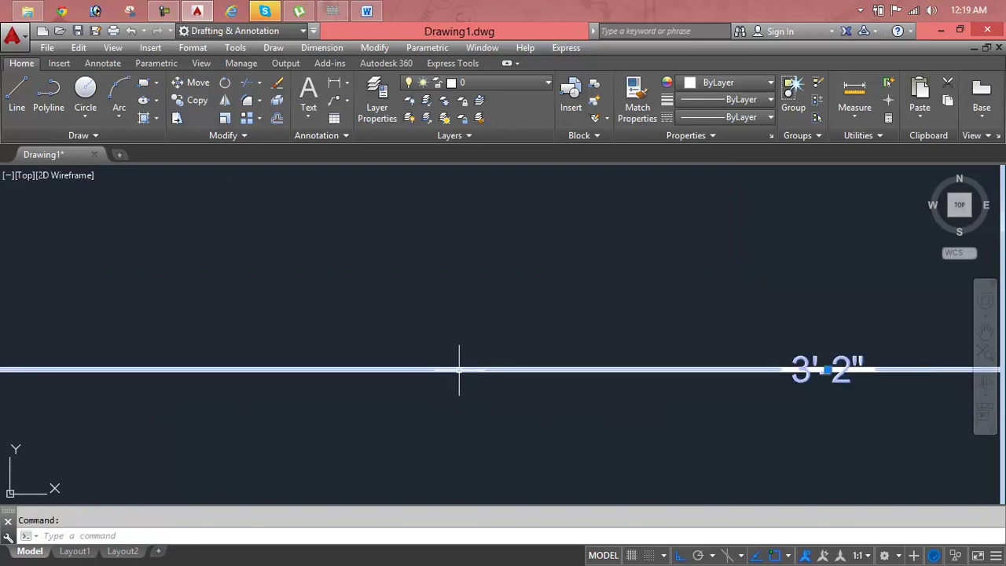
key("Escape")
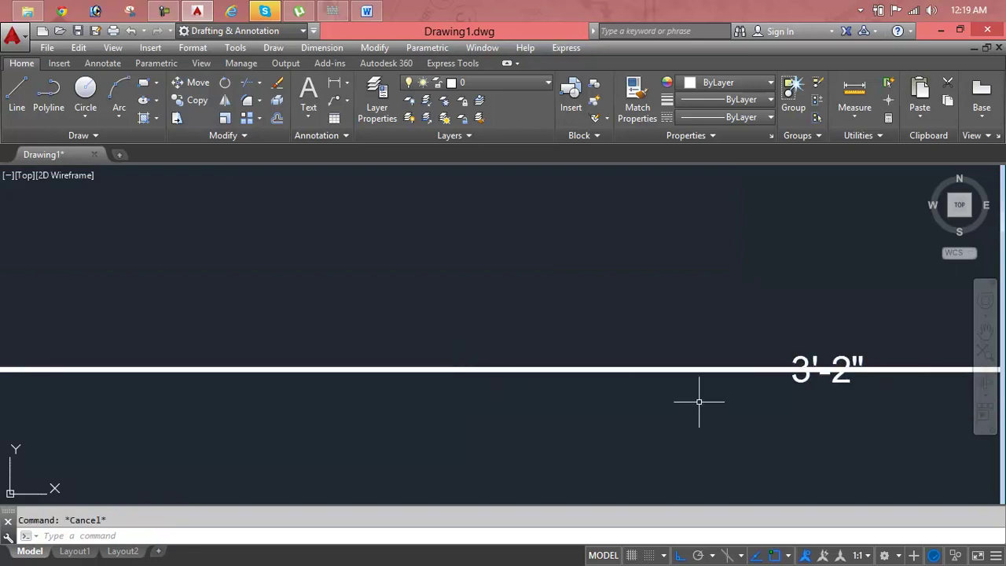
left_click(772, 370)
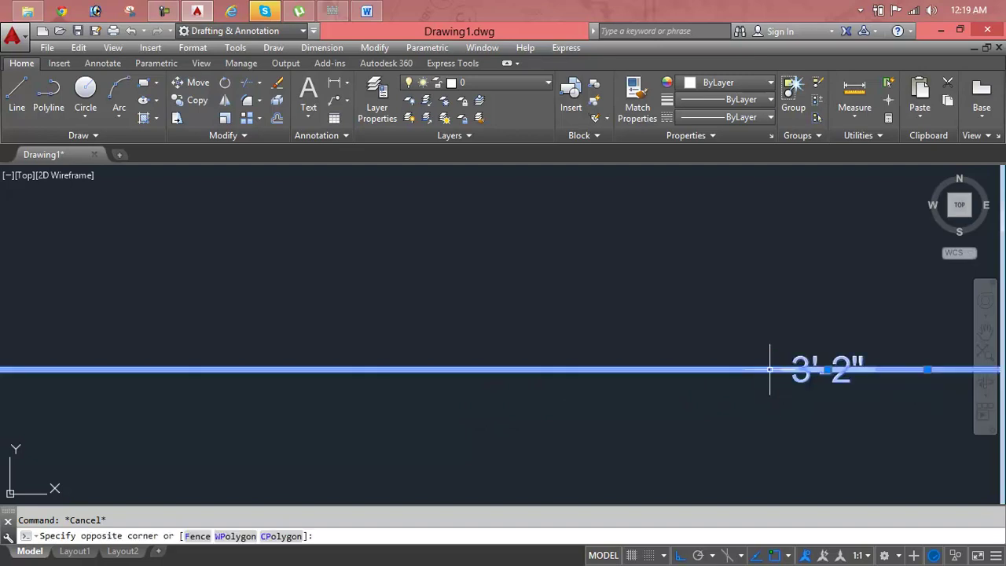
left_click(771, 369)
left_click(771, 100)
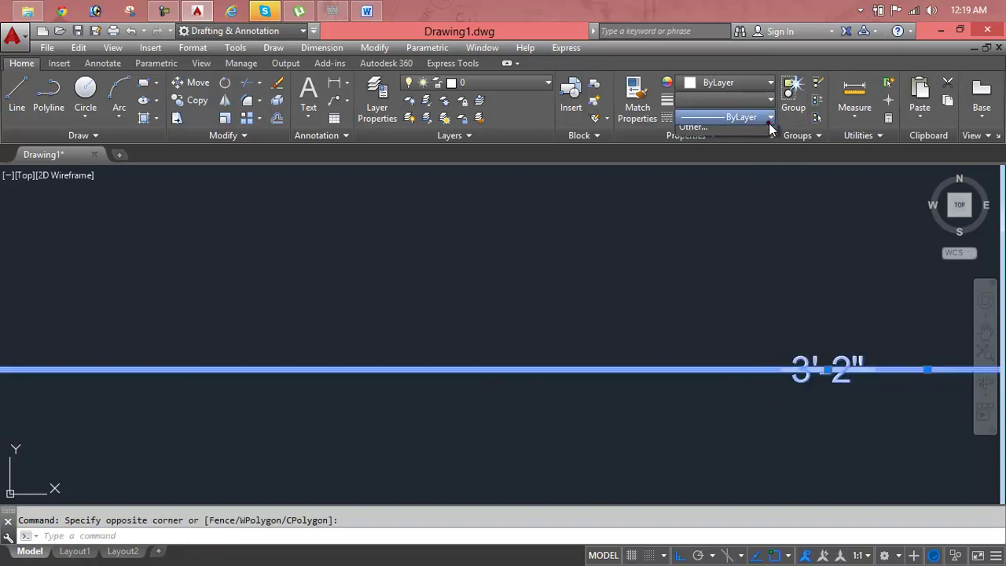
left_click(767, 118)
left_click(770, 82)
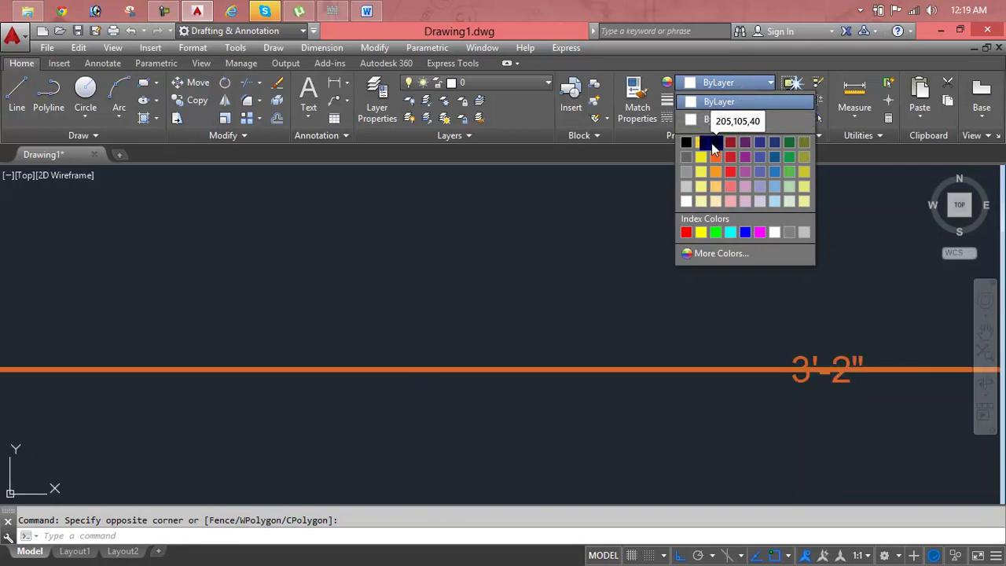
left_click(712, 148)
Erase the 3'-2" dimension running along the orange line.
scroll(533, 411, "down", 2)
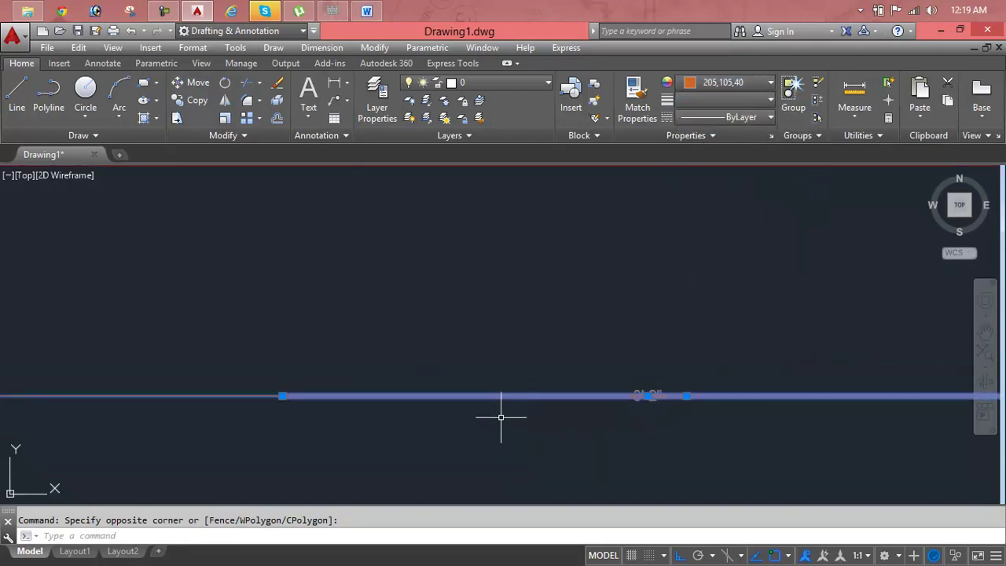
key("Escape")
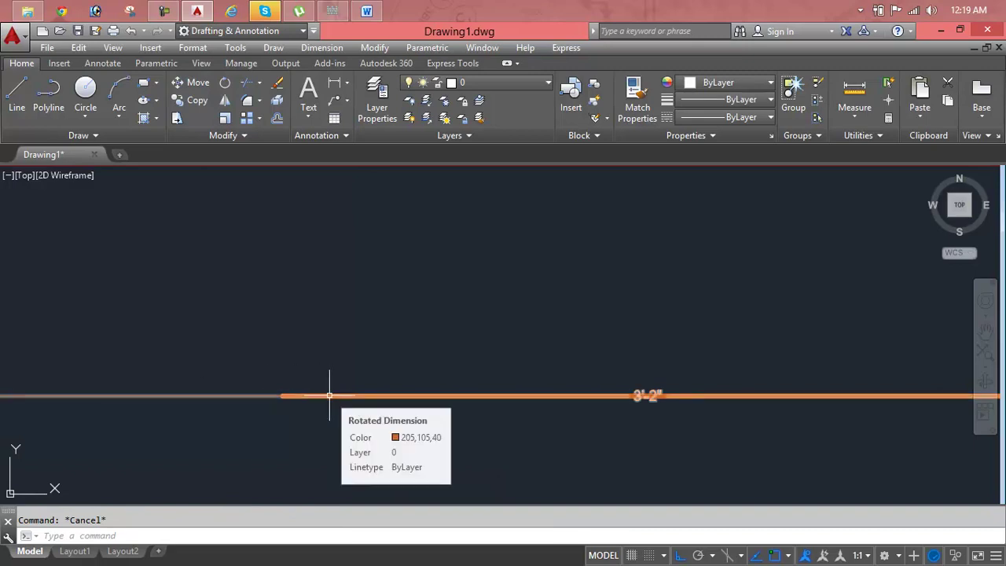
left_click(329, 395)
key("Delete")
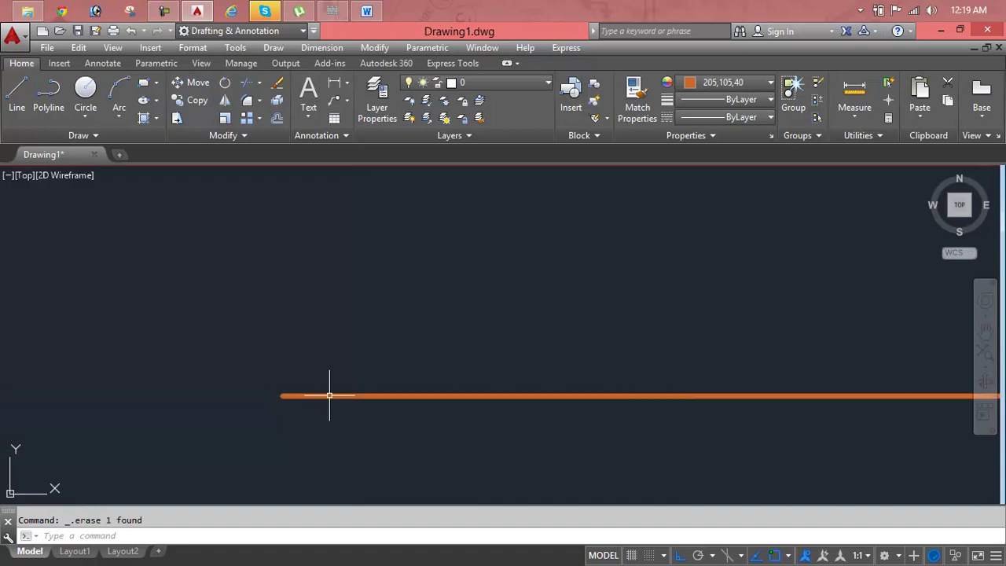
Erase the orange line and dimension the white line as 3'-2".
left_click(339, 395)
key("Delete")
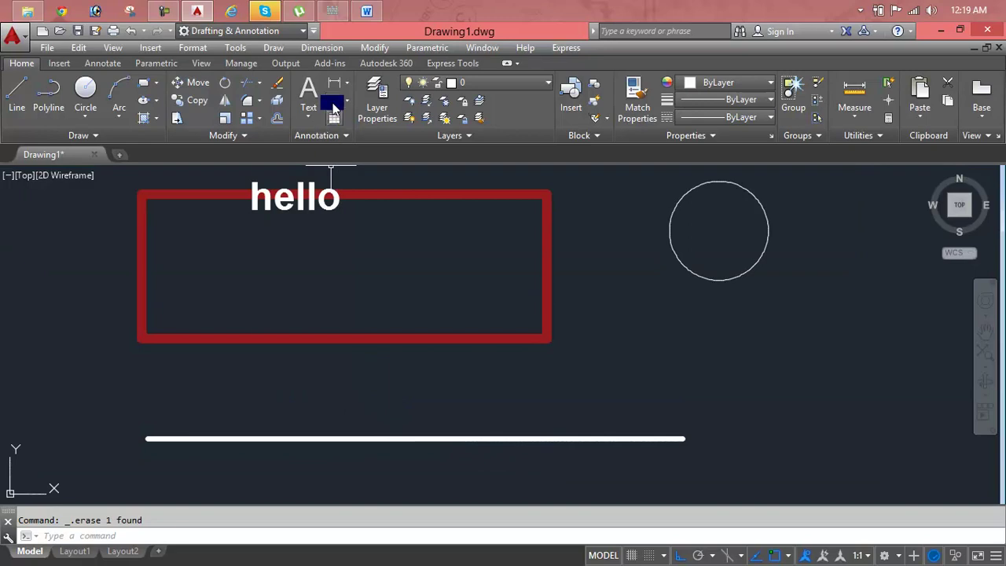
left_click(334, 83)
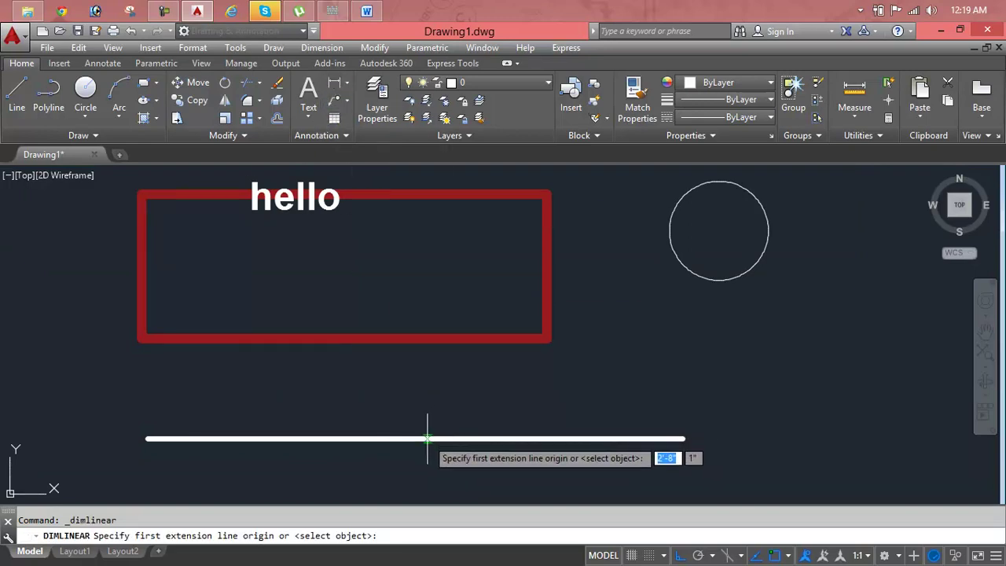
key("Return")
left_click(428, 438)
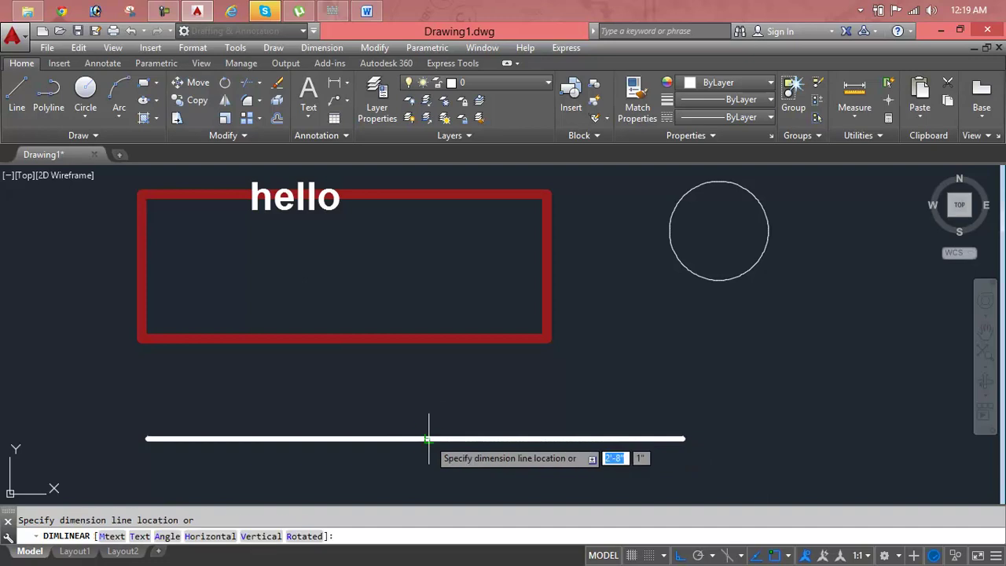
left_click(415, 415)
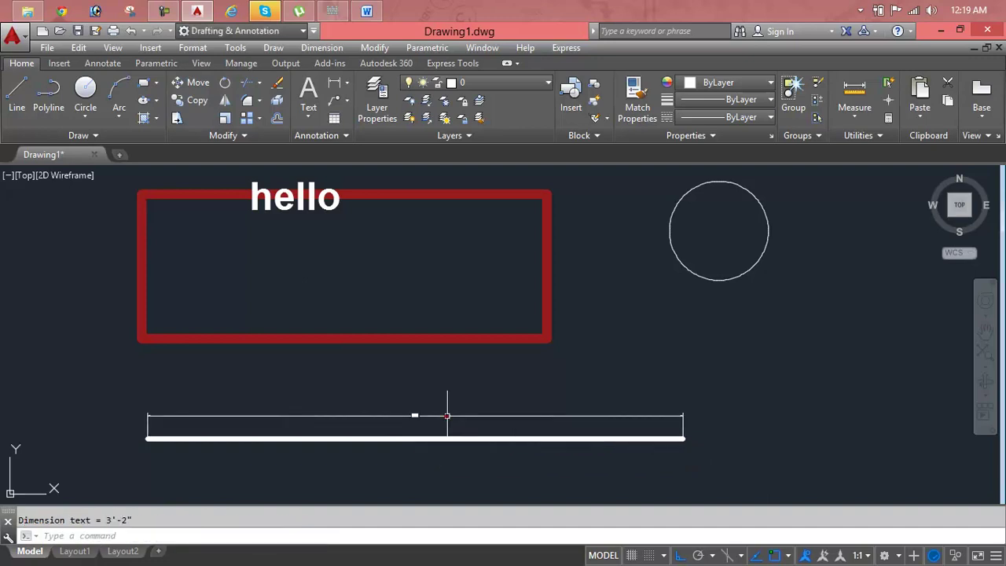
Stretch the white line's midpoint grip to shift it slightly upward.
left_click(402, 438)
left_click(415, 439)
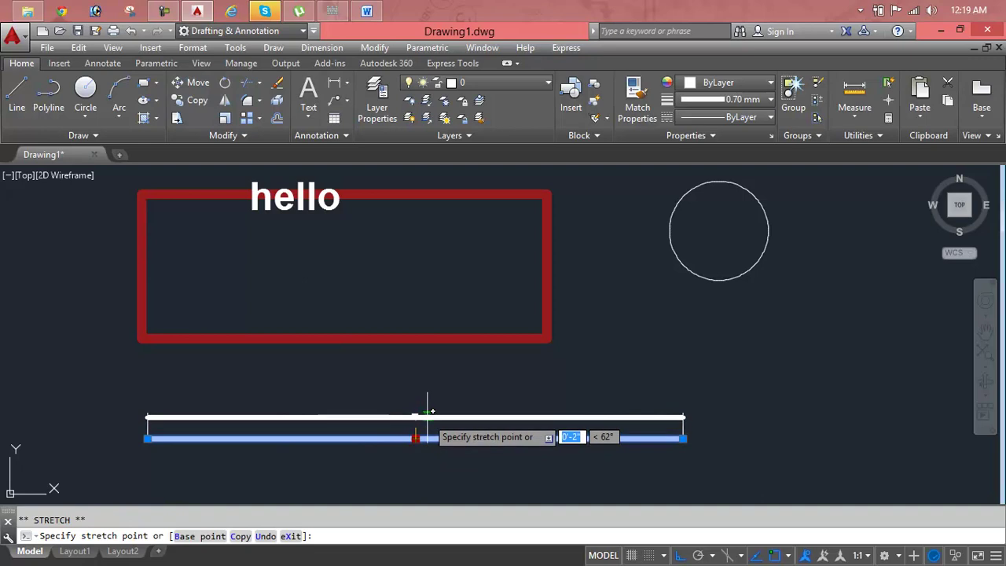
left_click(427, 412)
left_click(427, 415)
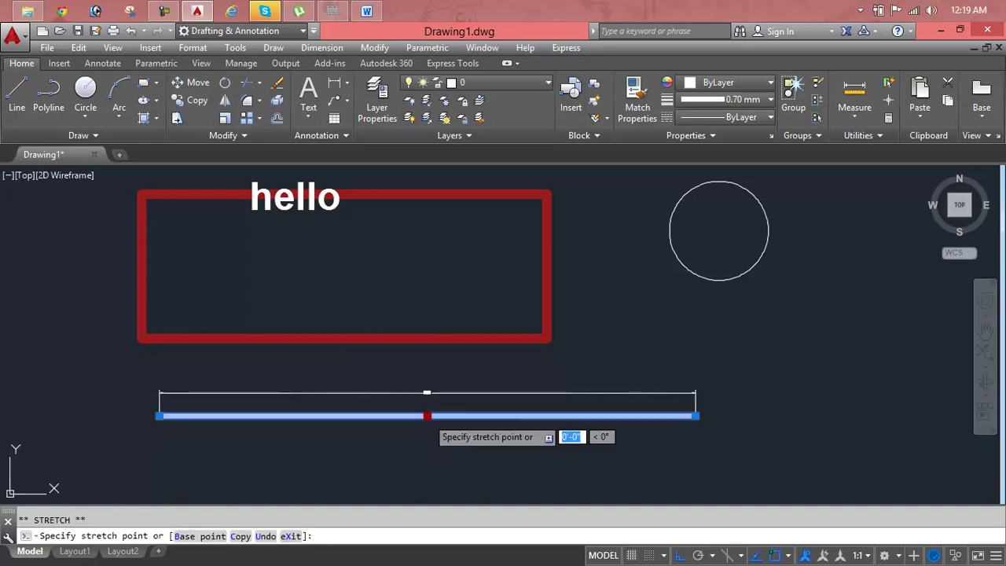
key("Escape")
key("Escape")
scroll(426, 412, "up", 3)
scroll(437, 389, "up", 2)
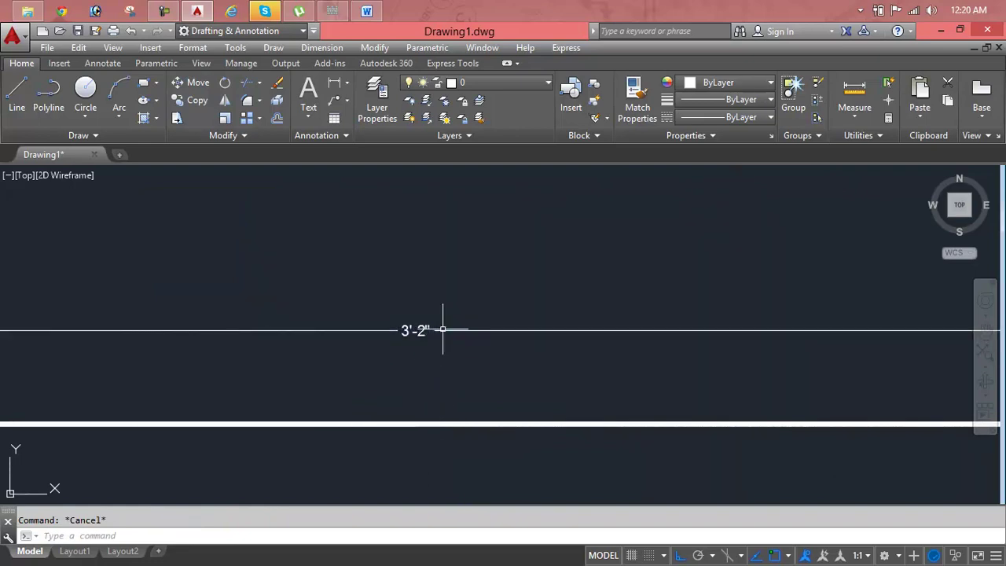
Open the lineweight list and close it without changing anything.
left_click(163, 11)
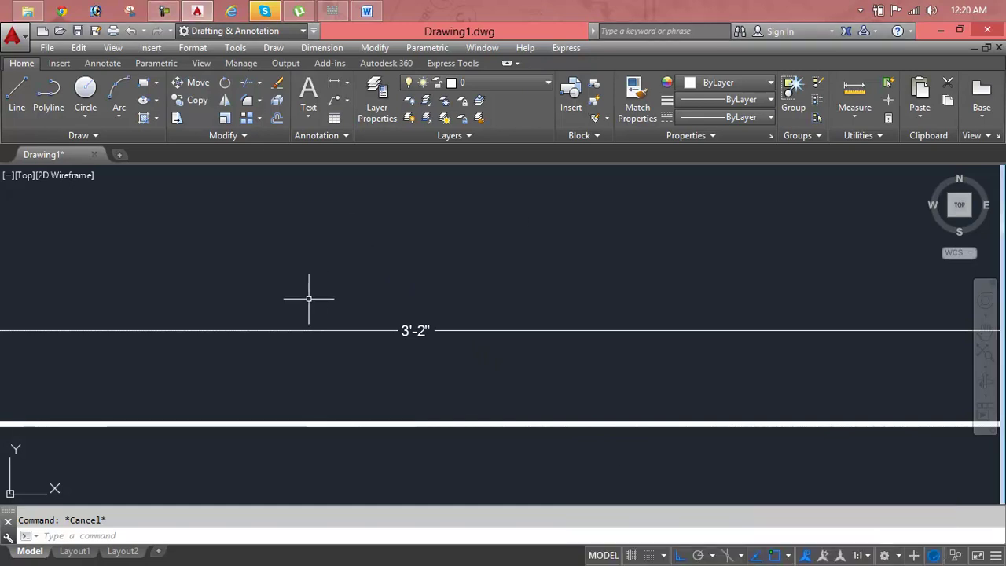
left_click(167, 10)
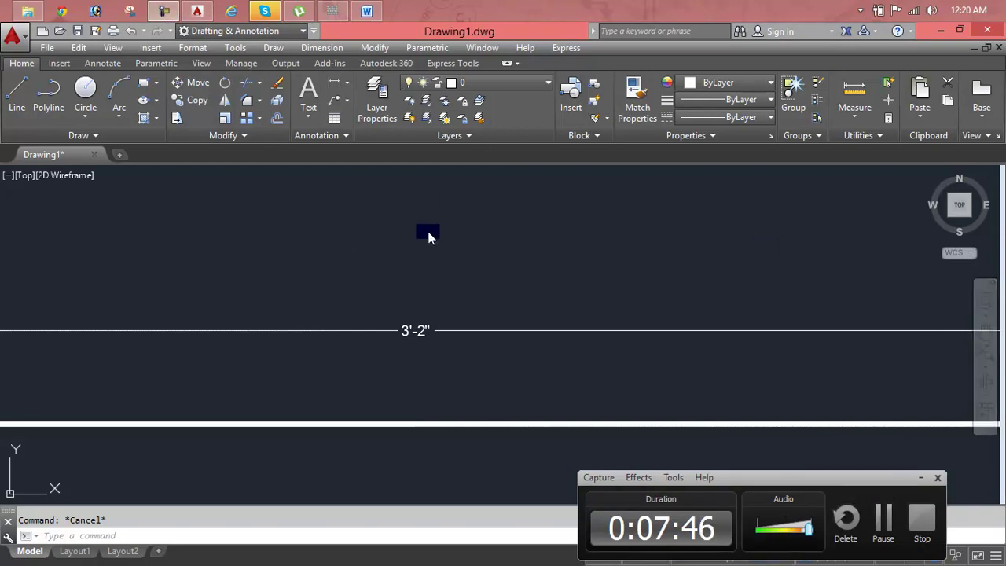
left_click(922, 477)
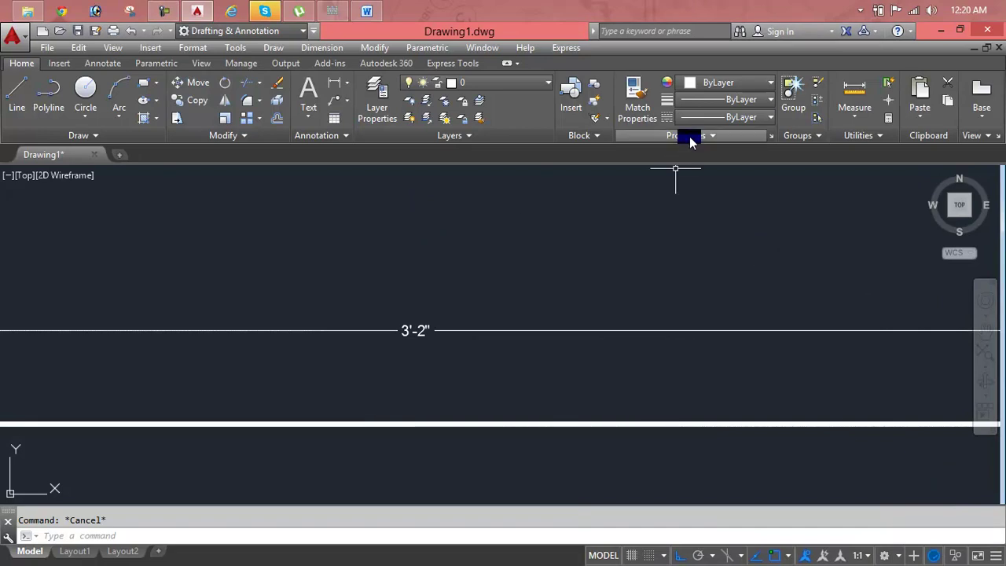
left_click(736, 105)
scroll(725, 189, "down", 3)
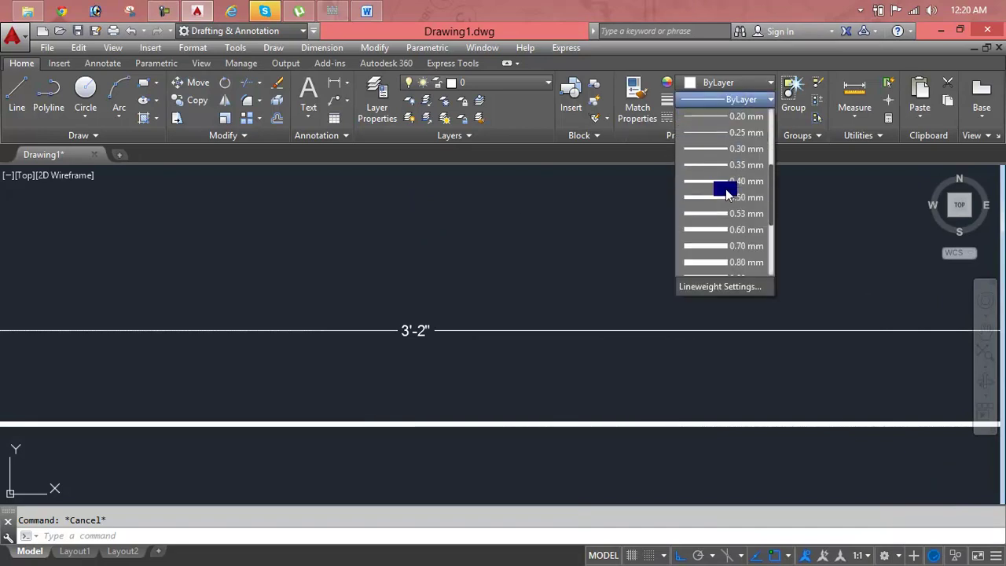
key("Escape")
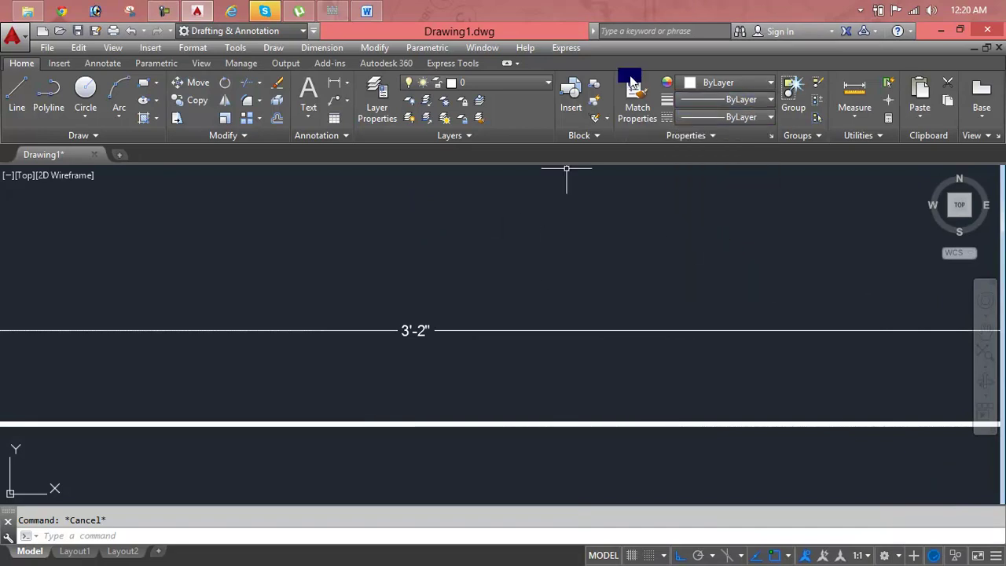
Make dark red (153,27,30) the current colour and start the LINE command.
left_click(707, 82)
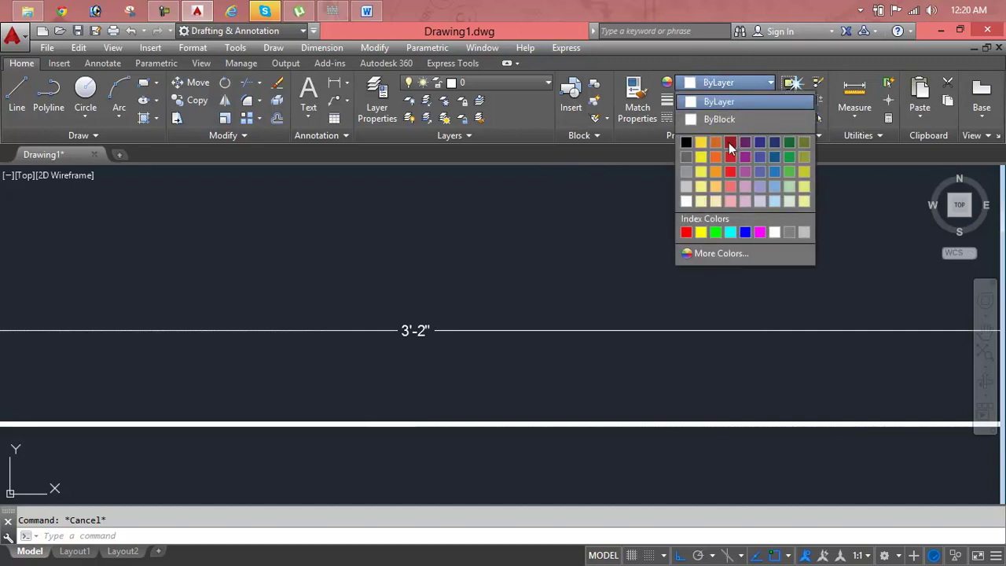
left_click(729, 143)
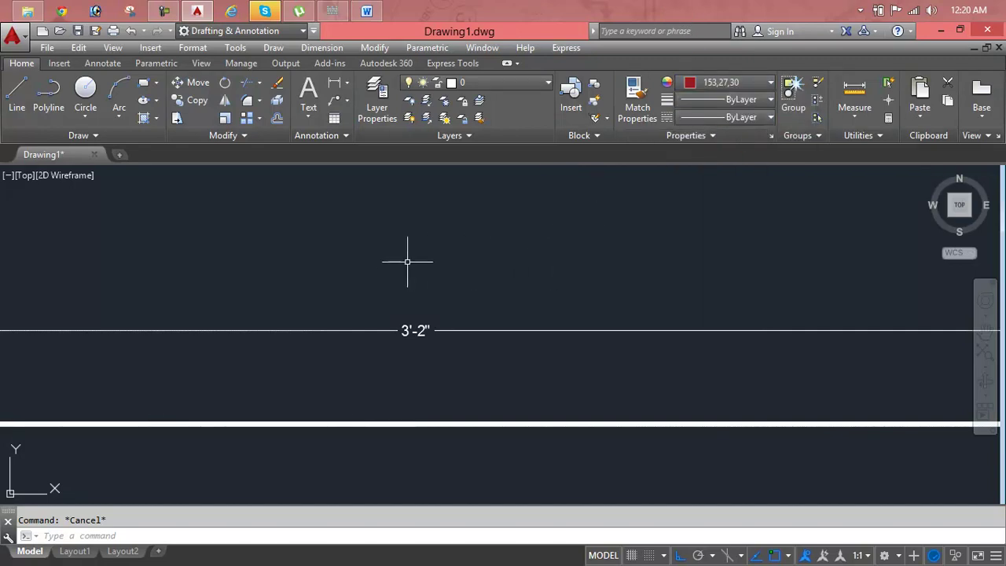
type("l")
key("Return")
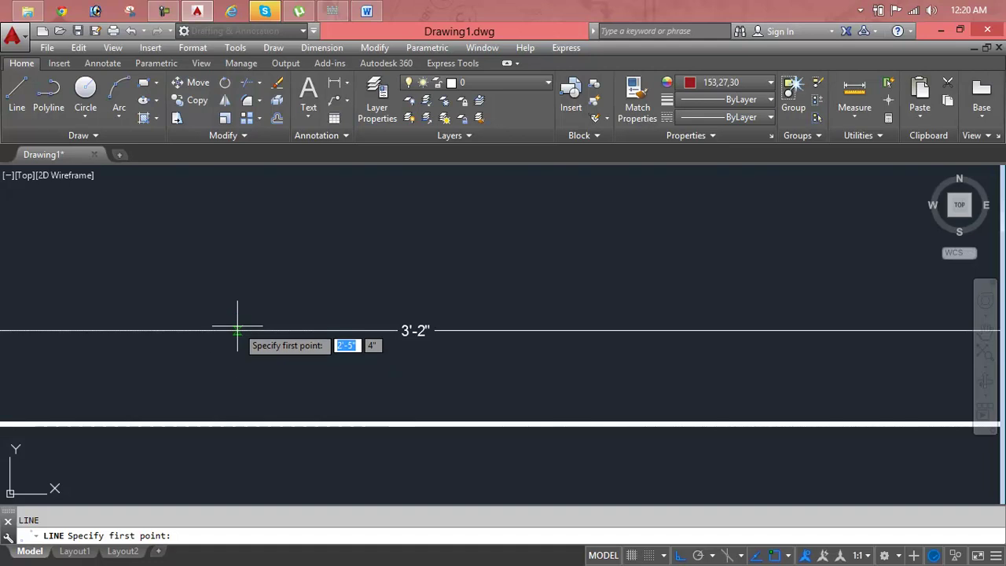
Draw a dark red line from the 3'-2" dimension line's left end to its right end.
left_click(234, 330)
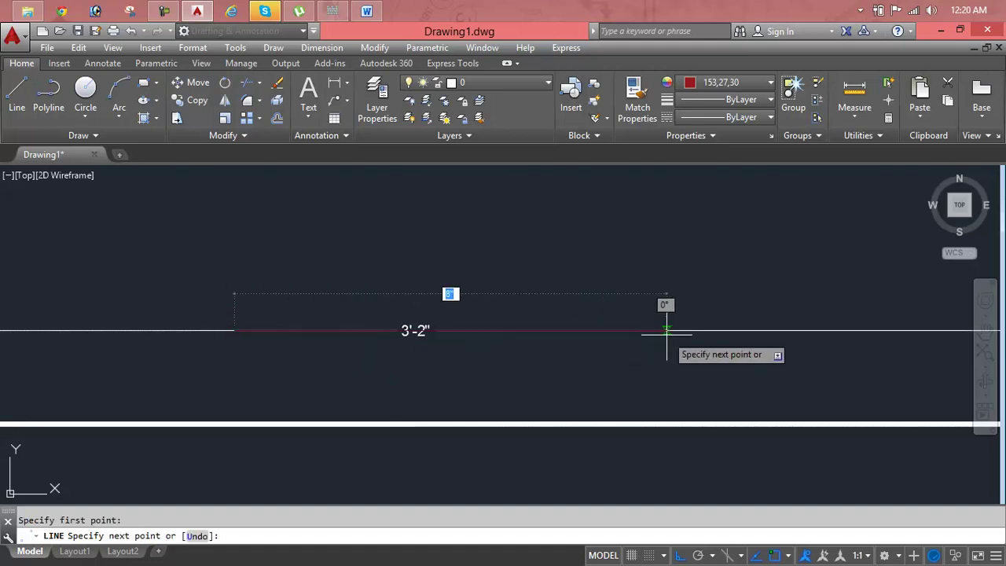
left_click(667, 330)
key("Escape")
scroll(411, 341, "up", 1)
scroll(411, 338, "up", 3)
scroll(411, 323, "up", 2)
scroll(411, 323, "down", 3)
scroll(434, 320, "down", 2)
scroll(434, 319, "down", 2)
left_click(434, 320)
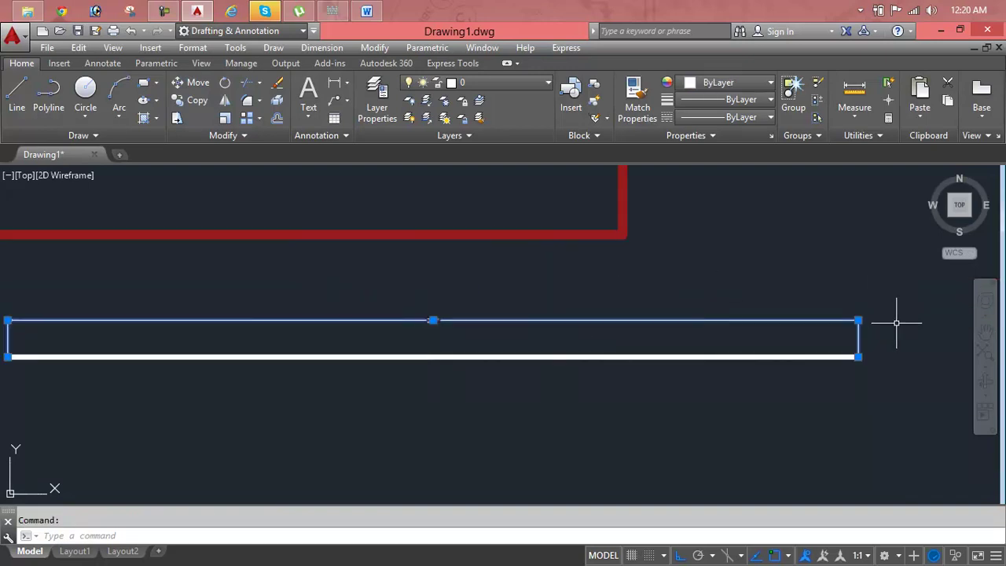
key("Escape")
Bring the selected 3'-2" dimension to the front via Draw Order.
left_click(822, 319)
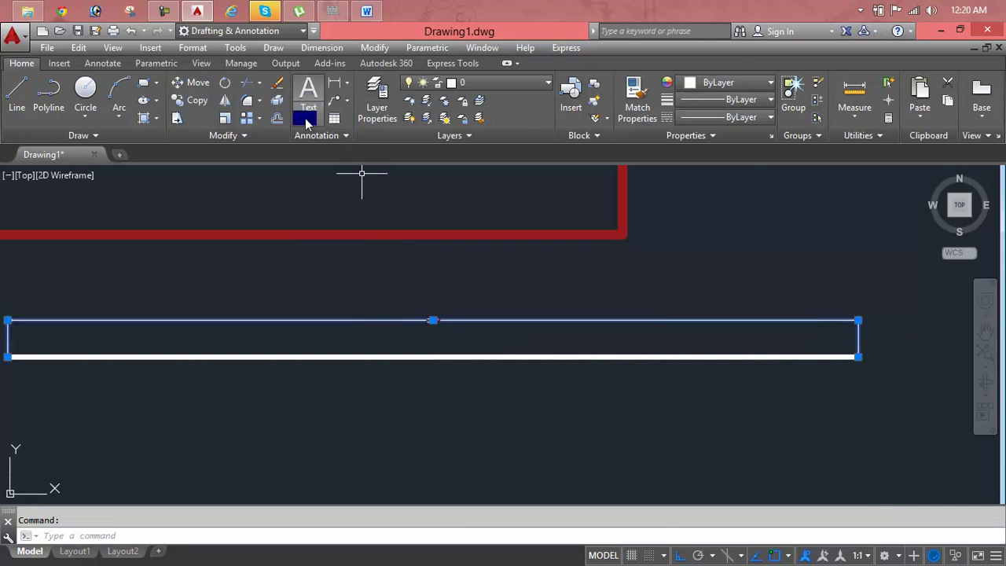
left_click(255, 134)
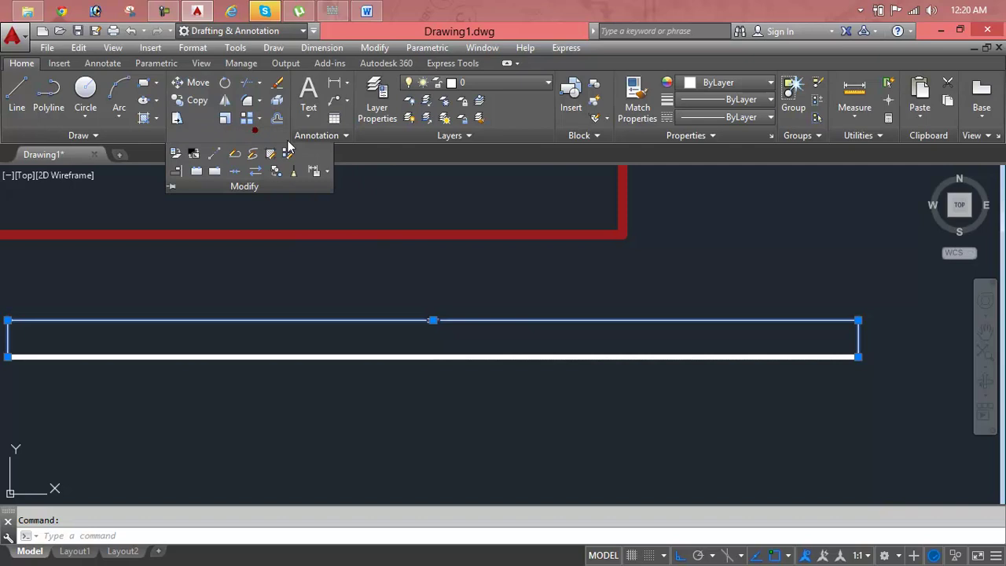
left_click(327, 171)
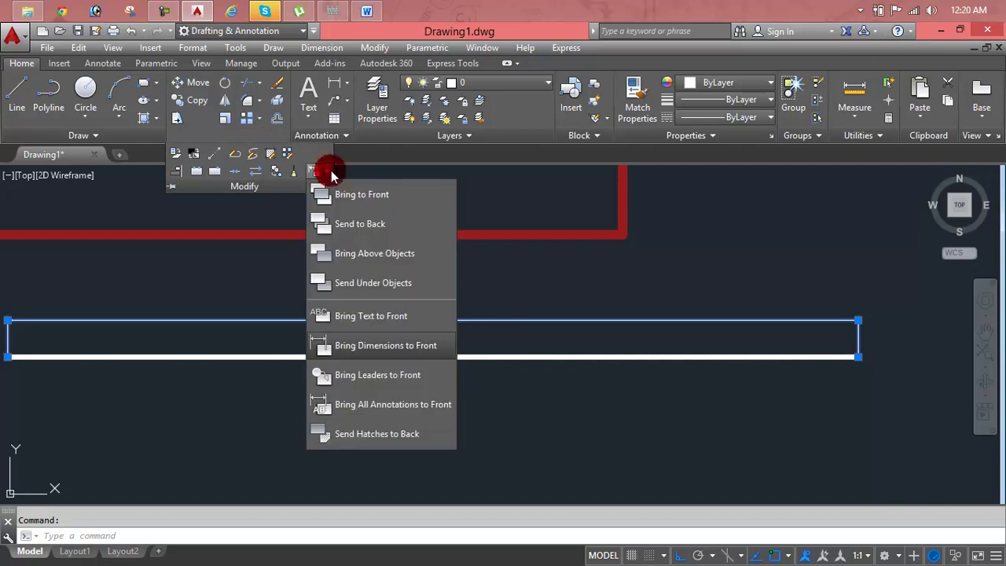
left_click(375, 340)
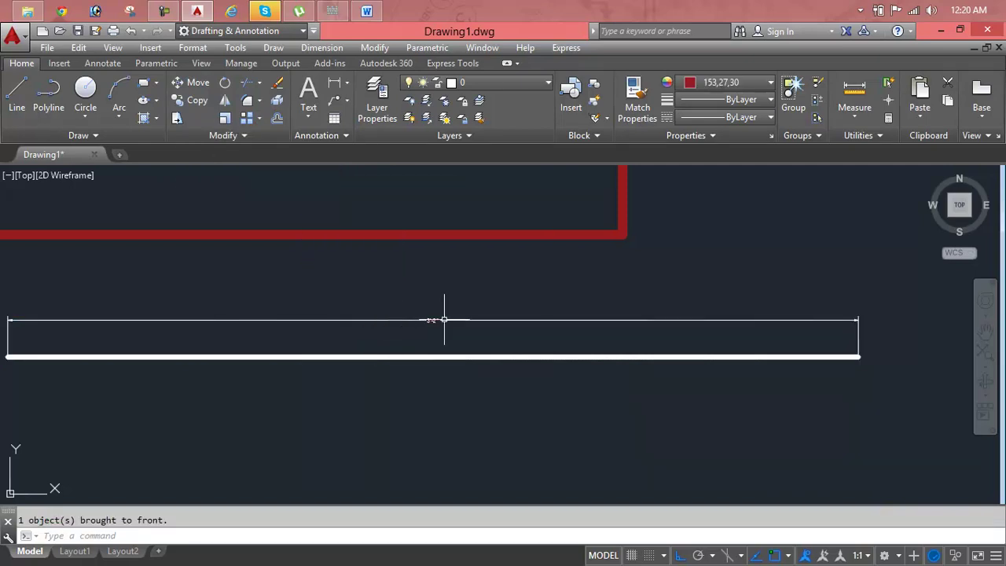
scroll(445, 322, "up", 8)
scroll(445, 322, "up", 4)
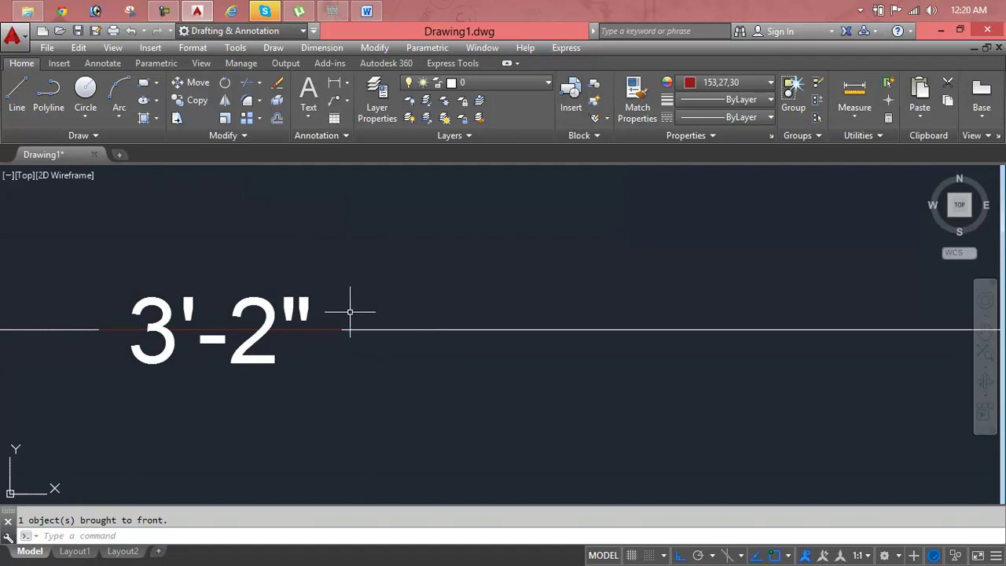
Delete the 3'-2" dimension.
left_click(254, 305)
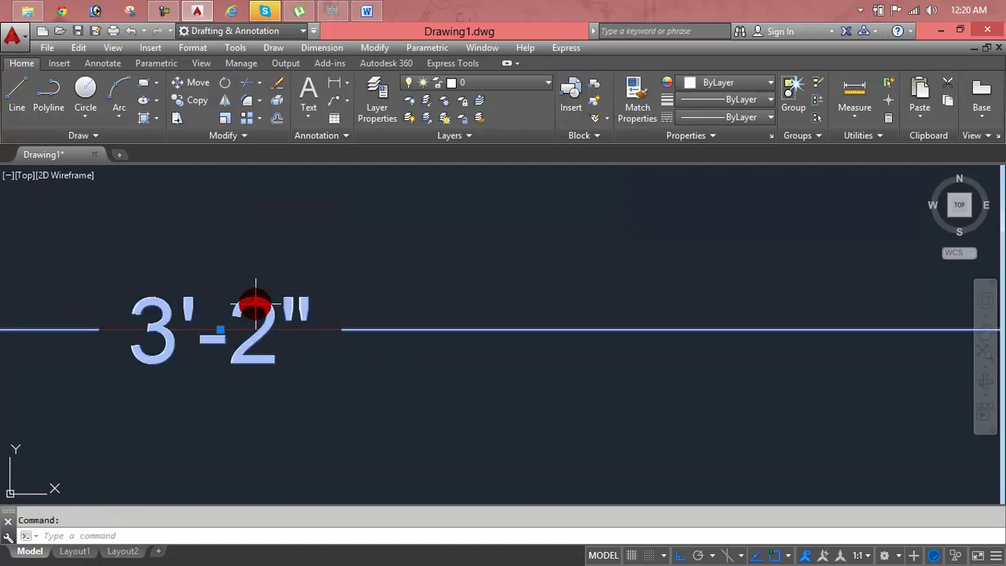
key("Delete")
scroll(257, 303, "down", 2)
scroll(272, 302, "down", 2)
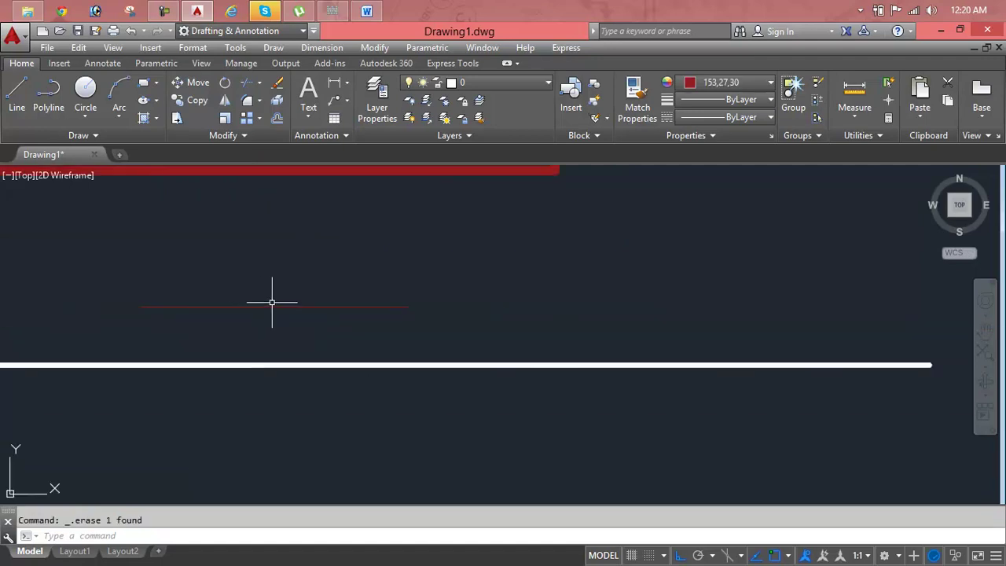
Delete the dark red line, leaving the rectangle, circle and white line.
left_click(273, 306)
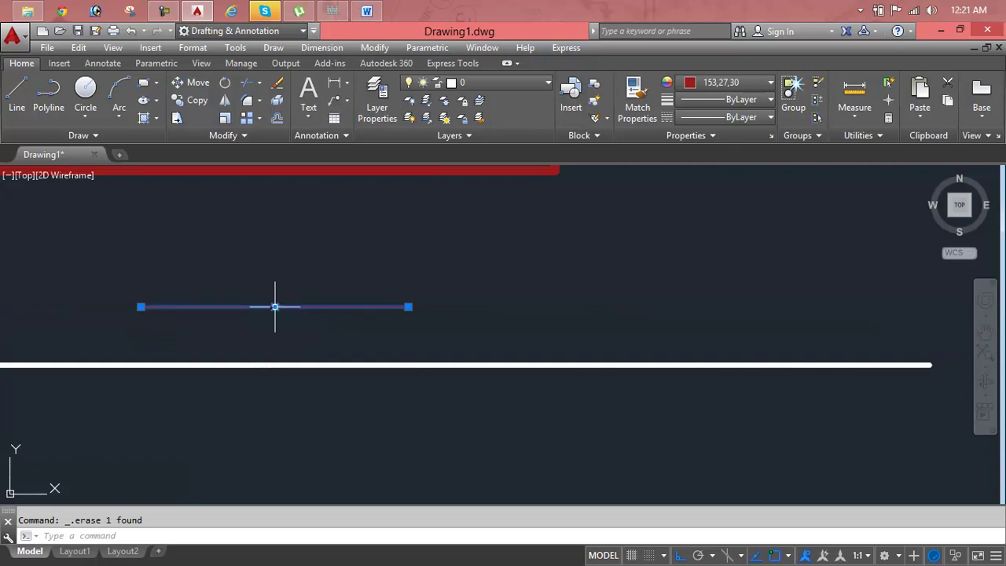
key("Delete")
left_click(269, 136)
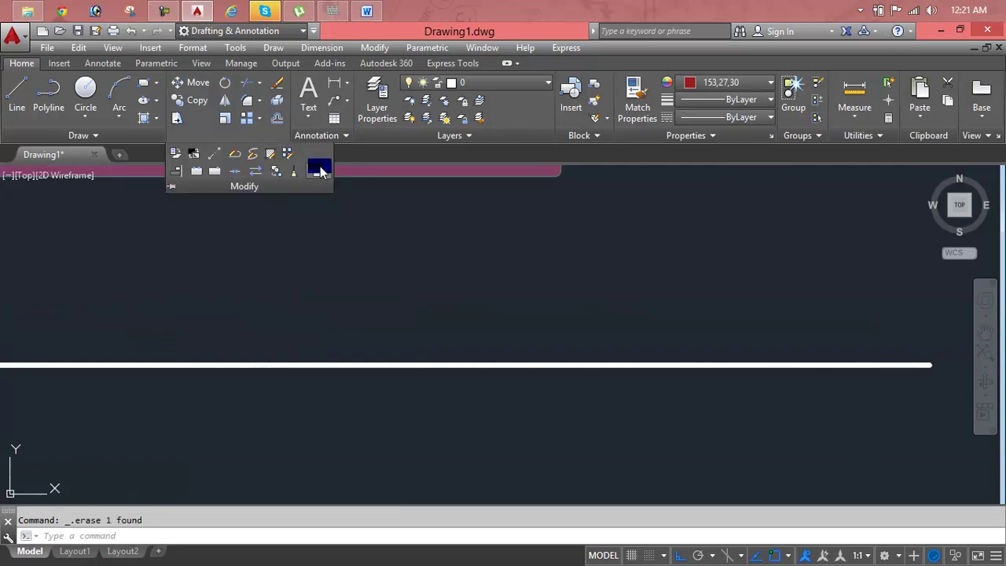
left_click(326, 170)
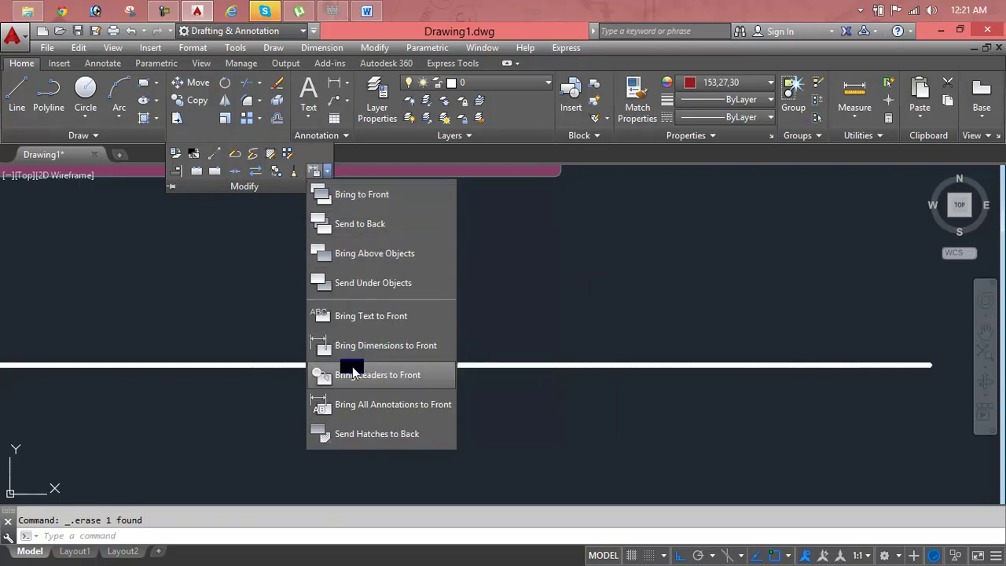
scroll(350, 371, "down", 2)
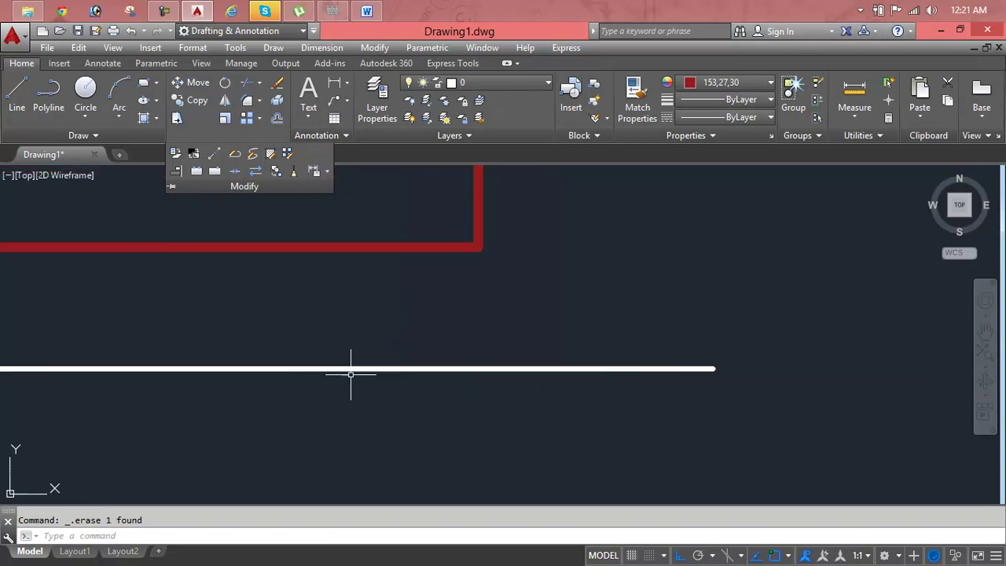
scroll(362, 369, "down", 3)
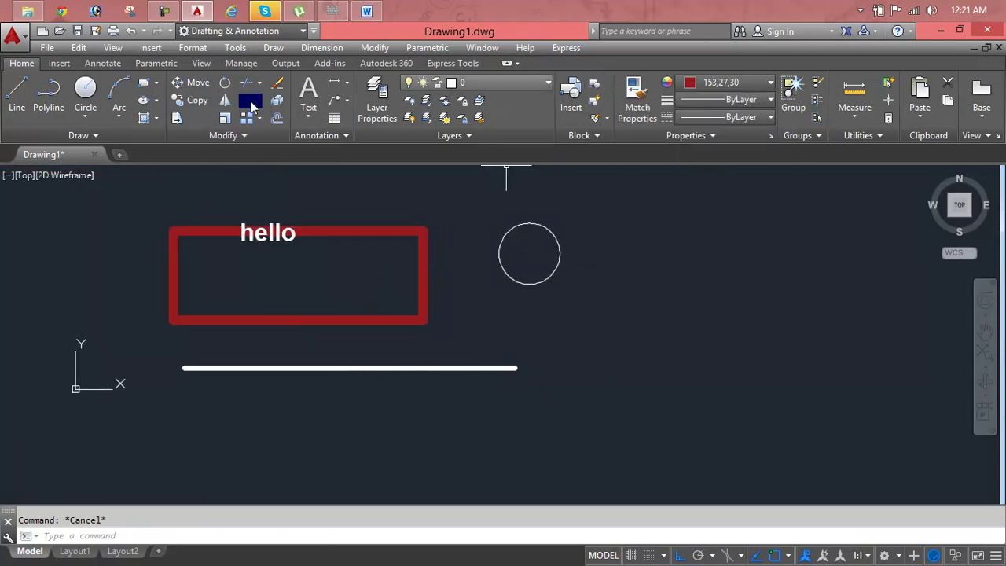
Place a multileader pointing at the circle and label it 'circle'.
left_click(335, 100)
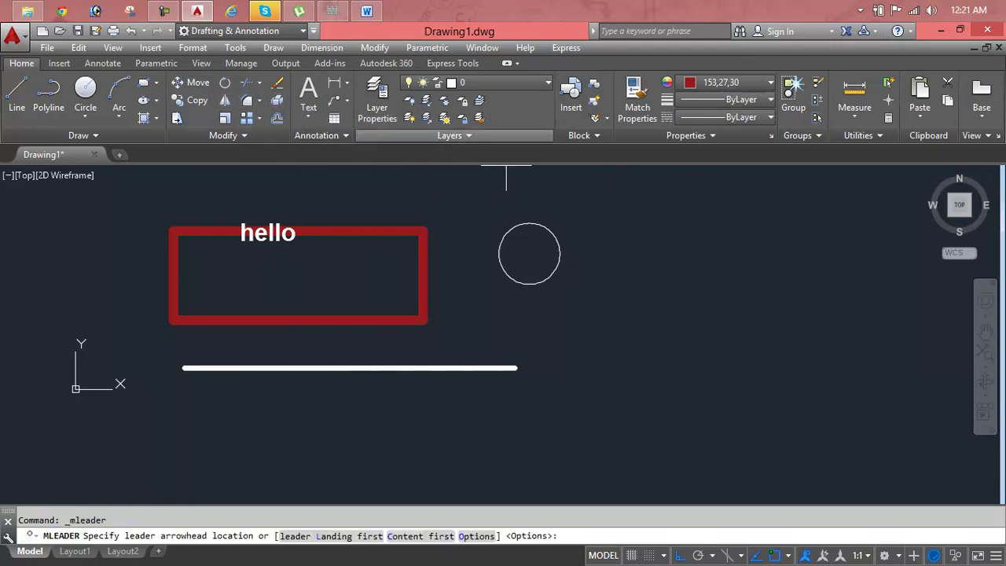
left_click(621, 215)
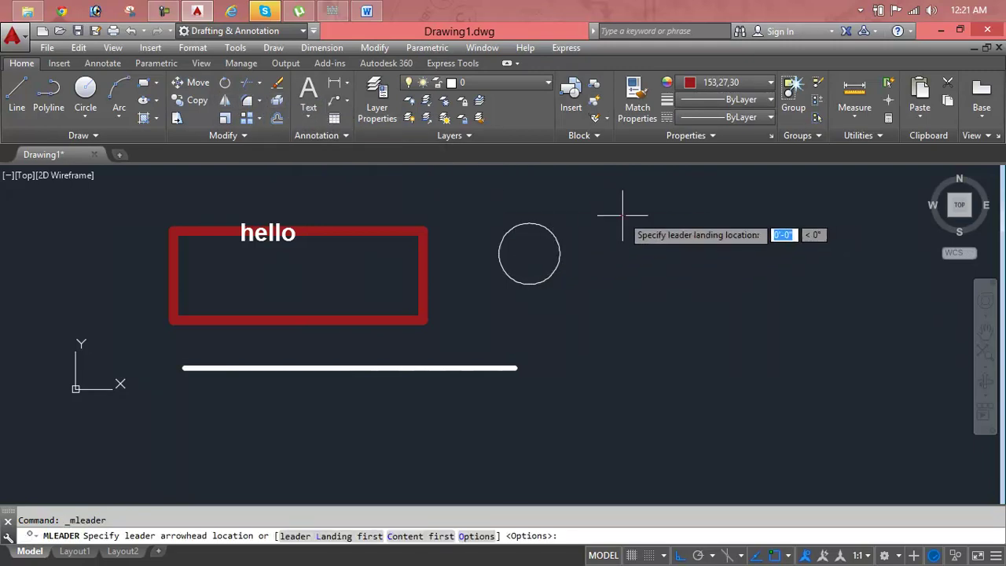
left_click(529, 254)
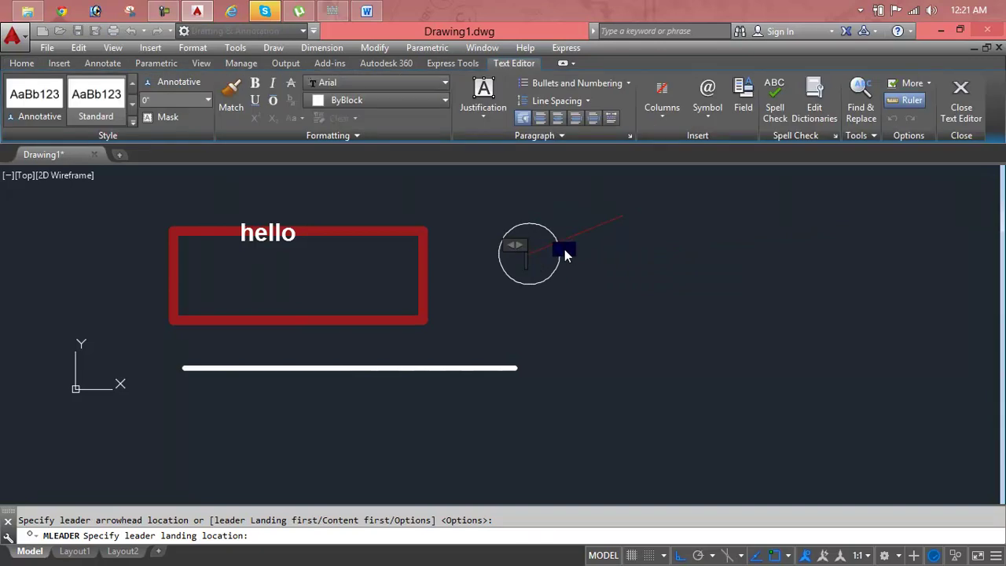
type("circle")
Finish the leader text and centre the view on the 'circle' label.
key("ctrl+a")
key("Escape")
scroll(533, 257, "up", 2)
scroll(532, 250, "up", 3)
middle_click_drag(571, 185, 509, 253)
key("Escape")
Draw a new circle beside the 'circle' leader.
type("c")
key("Return")
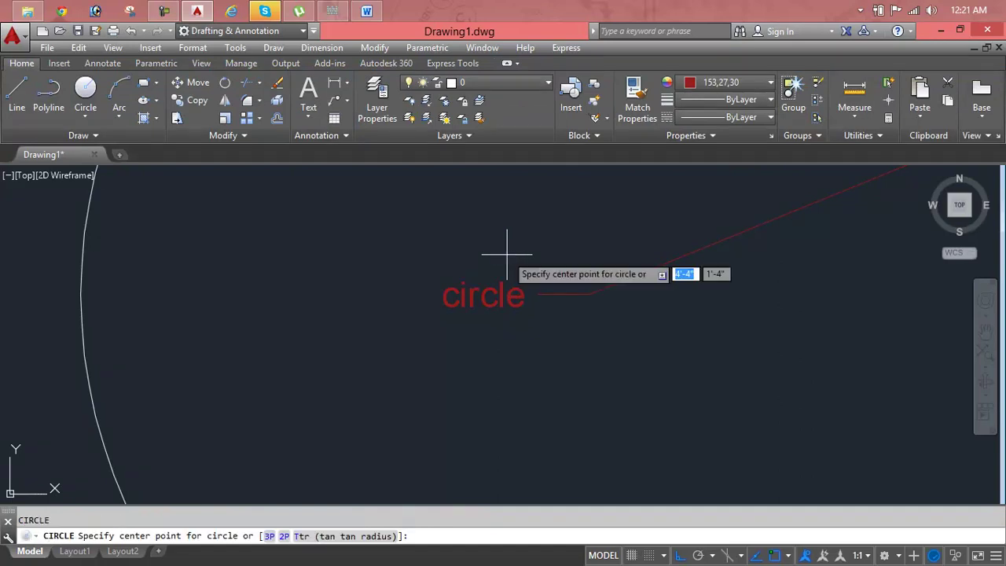
left_click(327, 216)
left_click(522, 363)
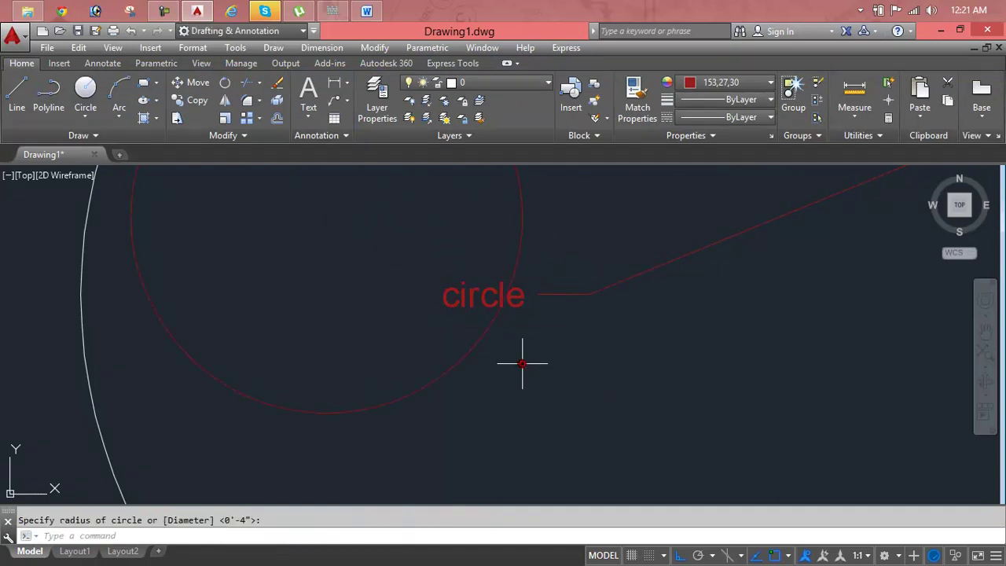
Set the current lineweight to 2.11 mm.
left_click(752, 99)
scroll(716, 258, "down", 3)
scroll(716, 258, "down", 3)
left_click(716, 260)
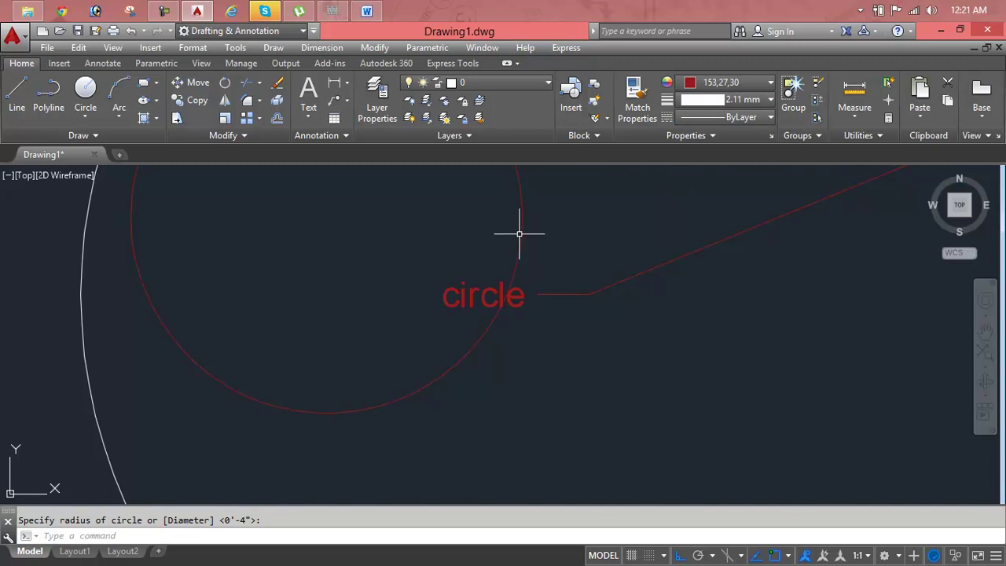
Give the new red circle a 2.00 mm lineweight.
left_click(519, 234)
left_click(522, 222)
left_click(700, 100)
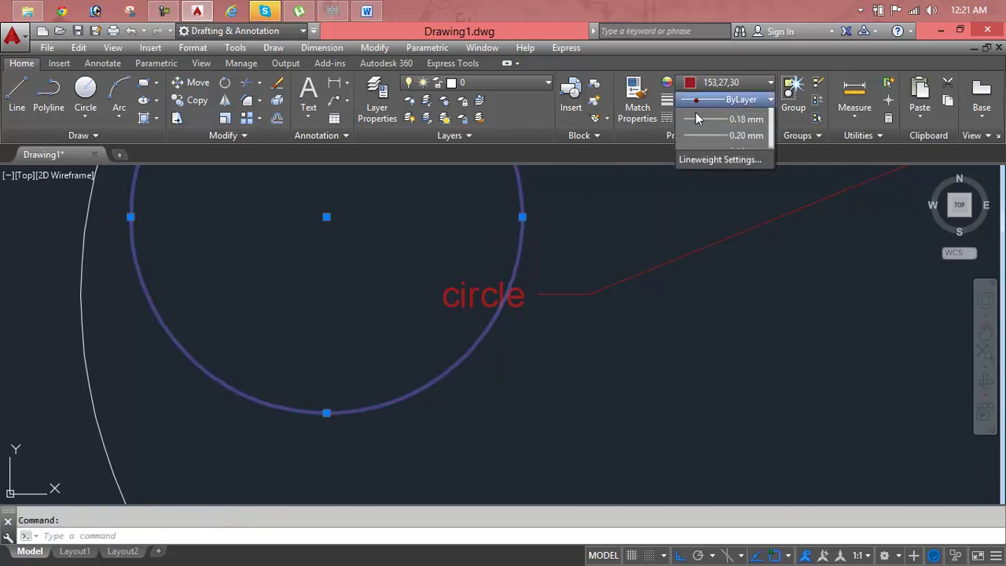
scroll(692, 173, "down", 4)
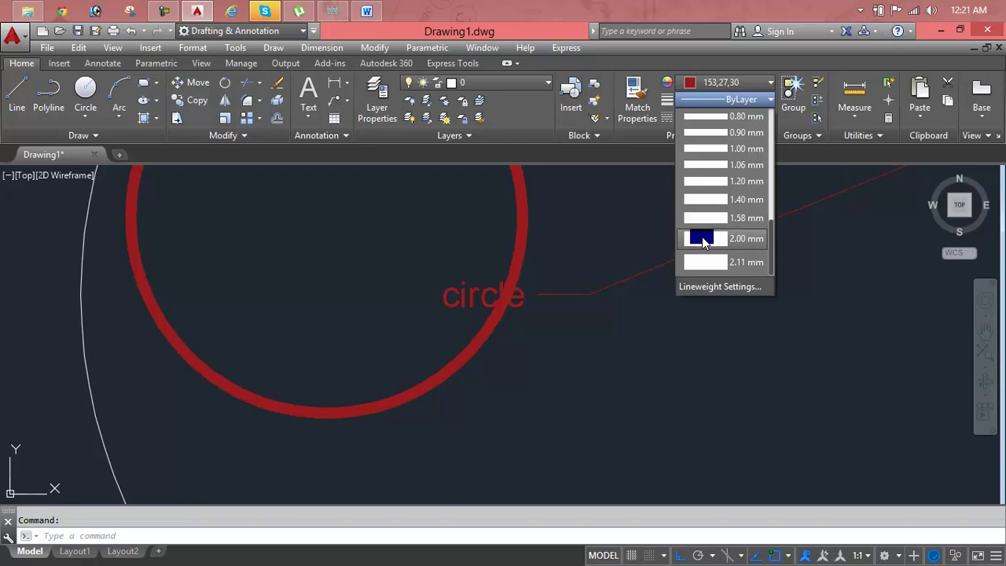
left_click(703, 239)
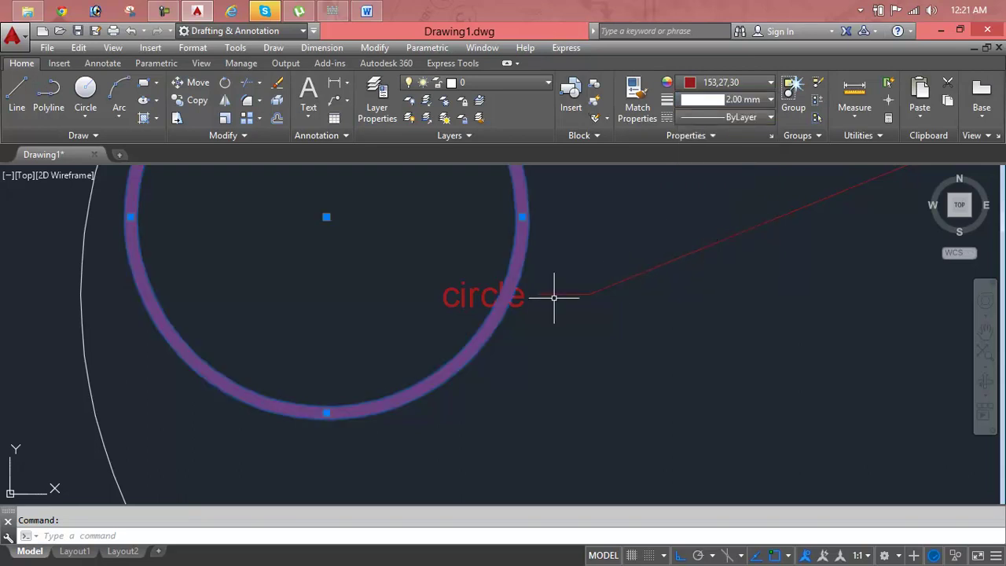
key("Escape")
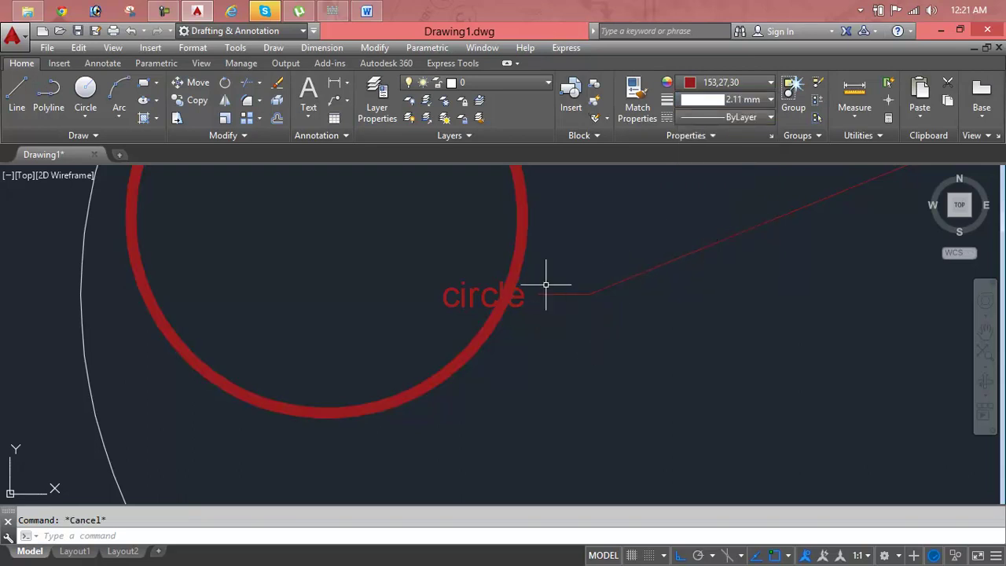
left_click(236, 136)
left_click(258, 140)
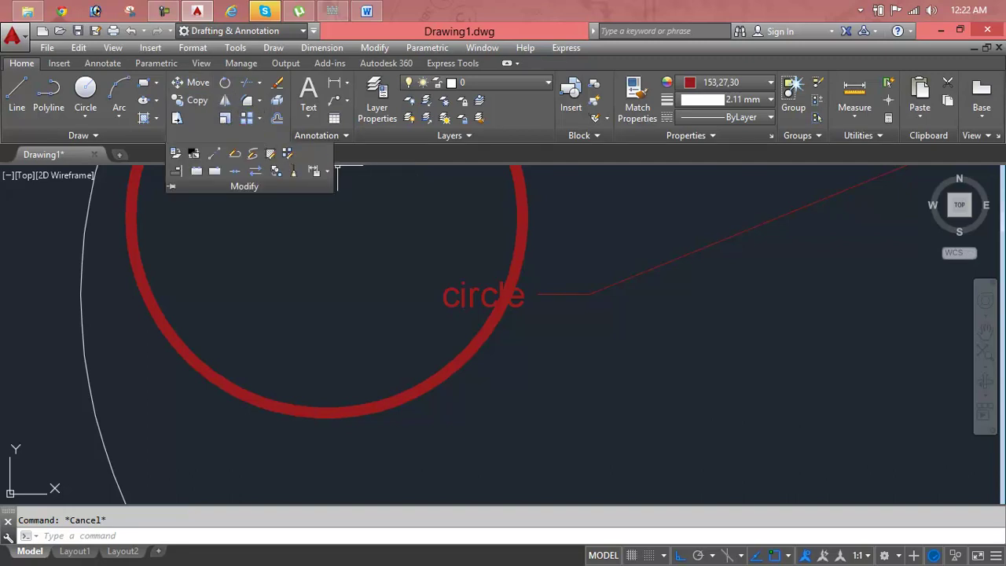
left_click(328, 172)
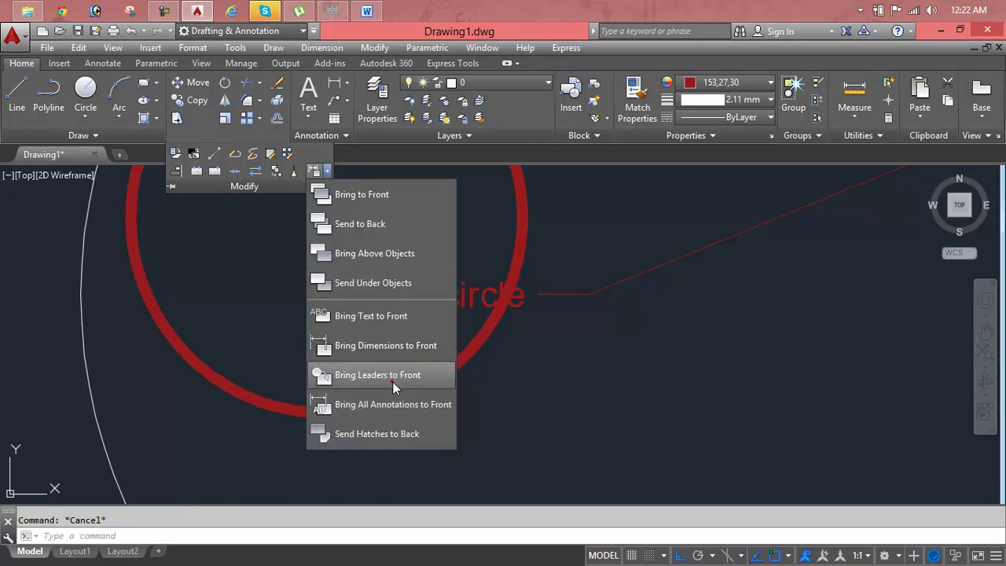
Bring the circle leader in front of the thick red circle with Bring Leaders to Front.
left_click(393, 379)
left_click(563, 294)
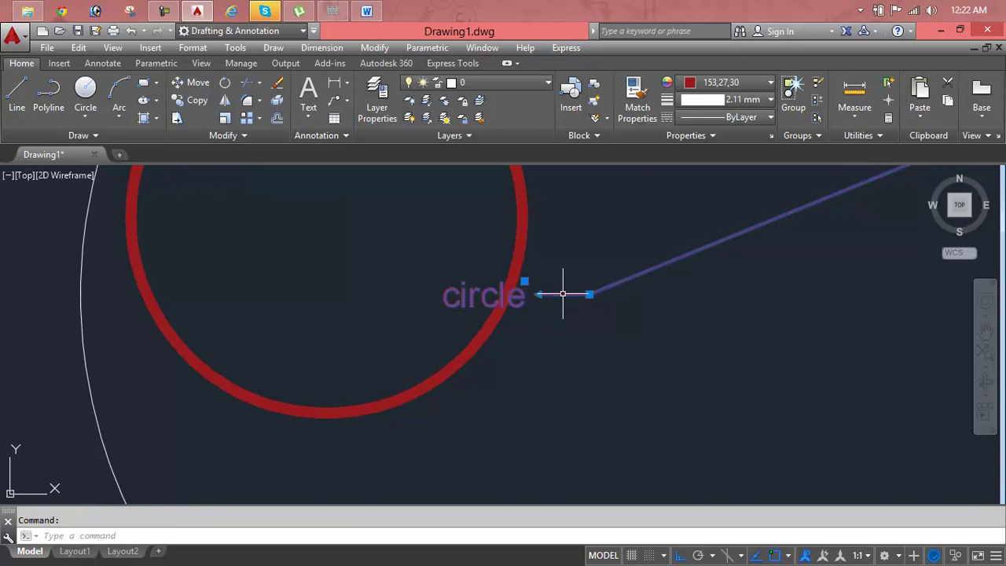
key("Return")
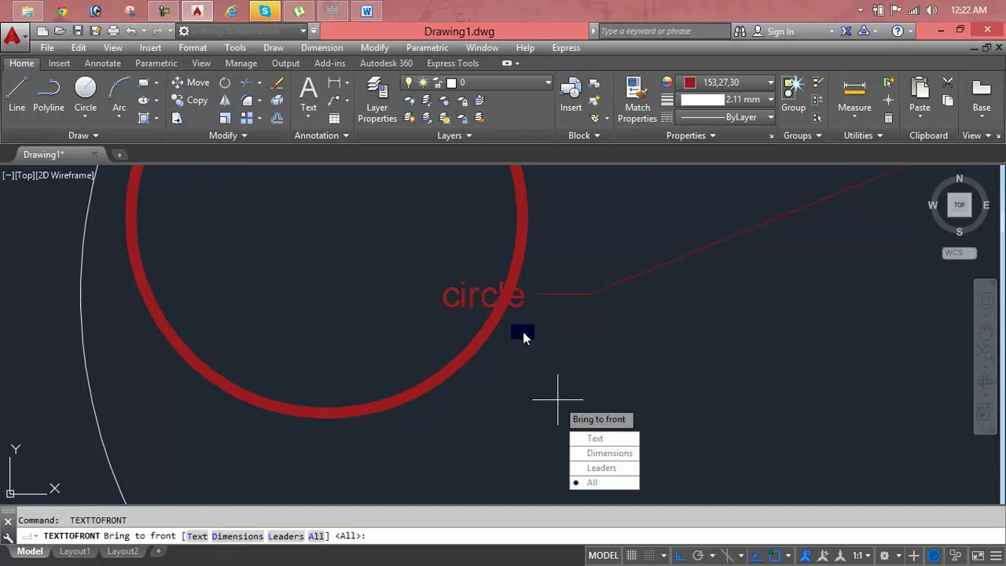
key("Return")
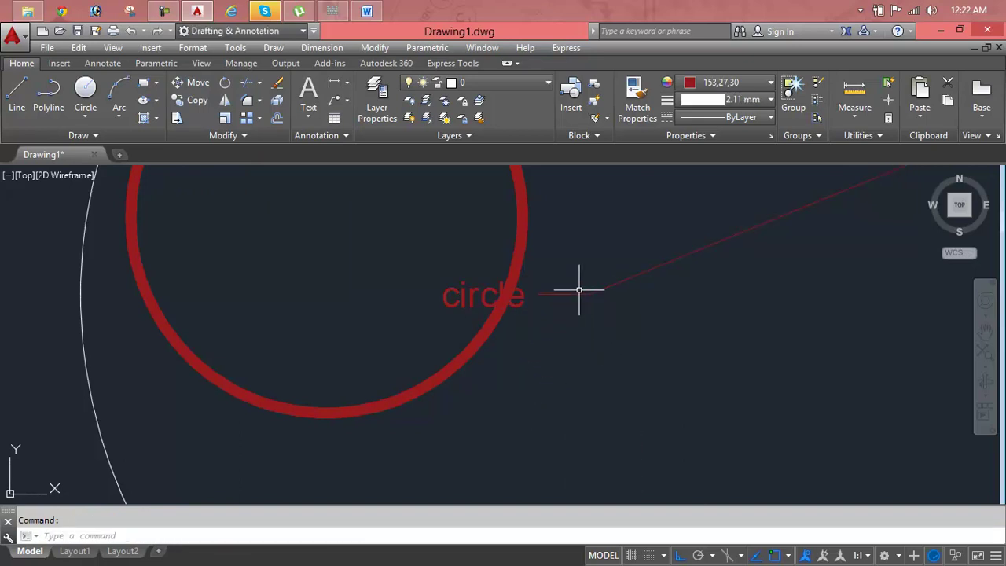
Recolour the thick circle light pink (209,156,199).
left_click(482, 330)
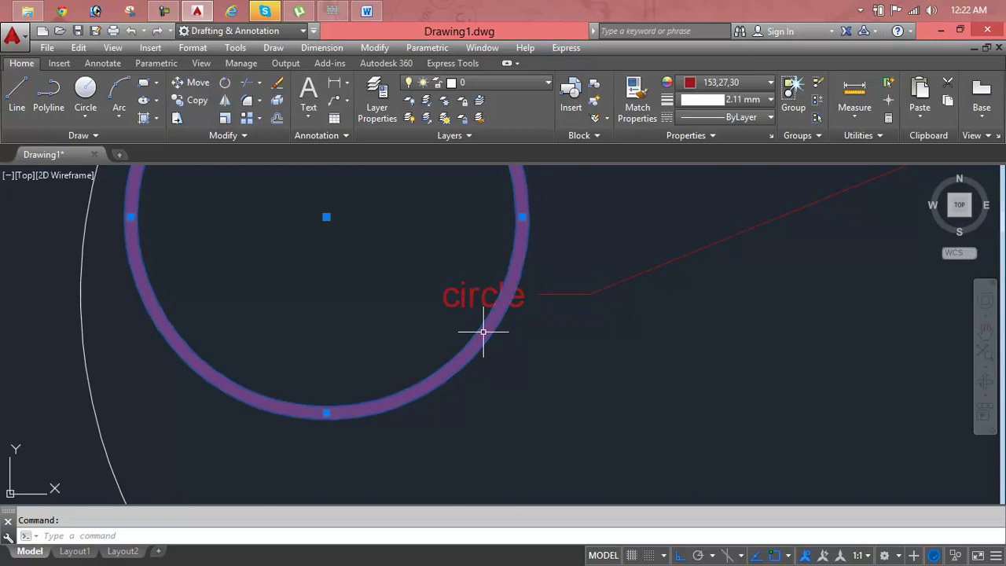
left_click(753, 100)
left_click(731, 81)
left_click(731, 81)
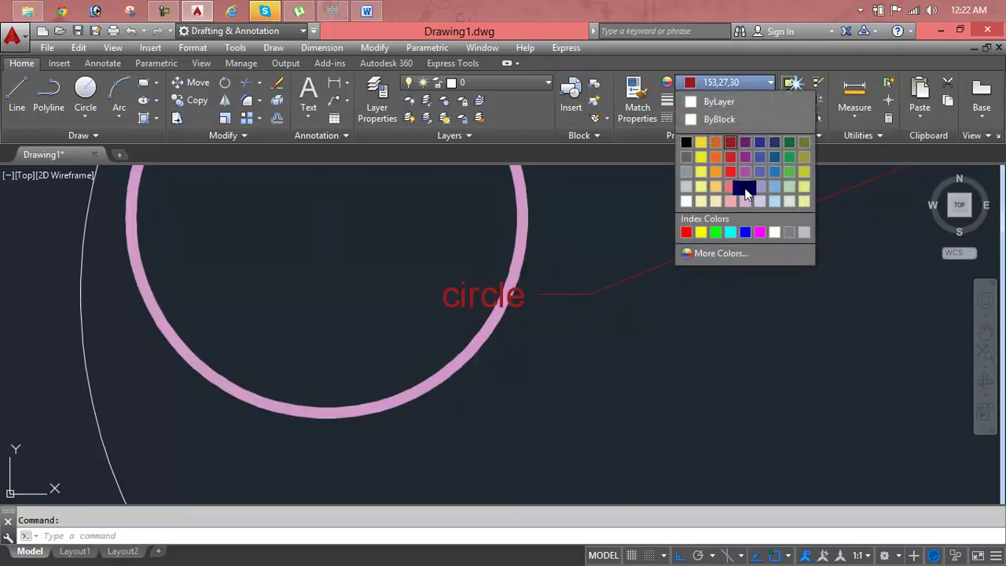
left_click(744, 187)
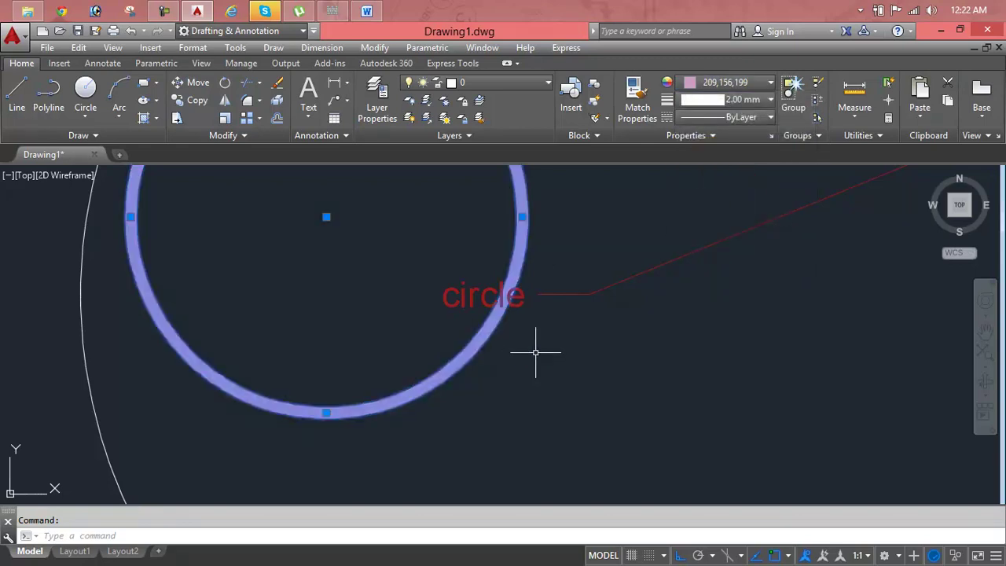
scroll(523, 293, "up", 3)
scroll(523, 293, "down", 3)
scroll(522, 296, "down", 5)
scroll(521, 297, "up", 5)
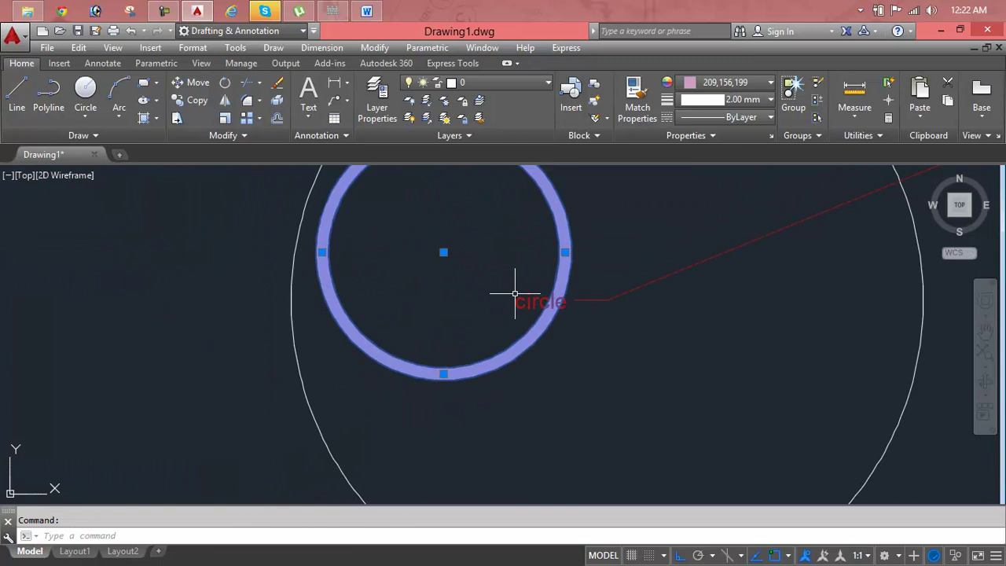
key("Escape")
Erase the pink circle together with its leader.
scroll(563, 307, "up", 5)
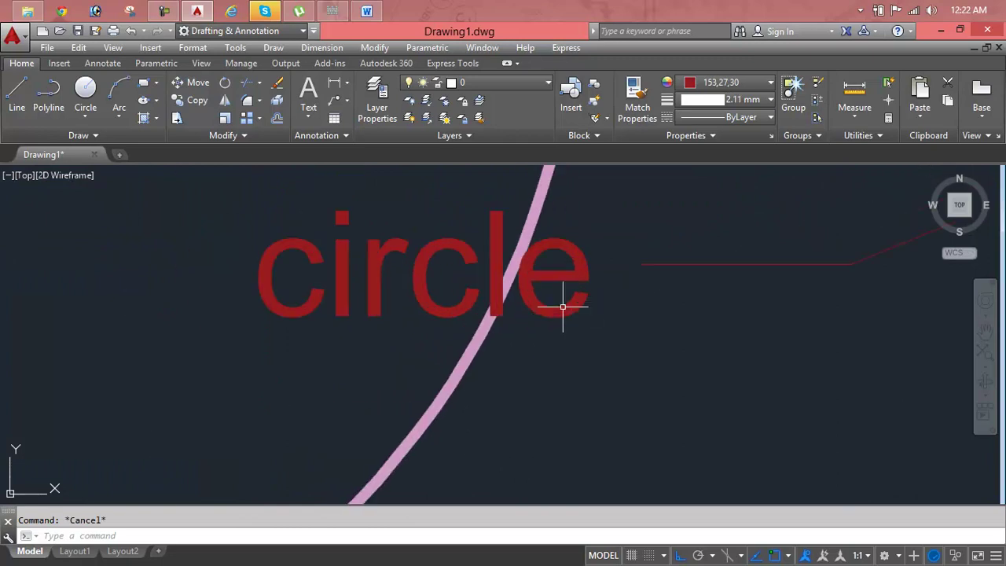
scroll(563, 307, "down", 5)
left_click(561, 306)
left_click(532, 293)
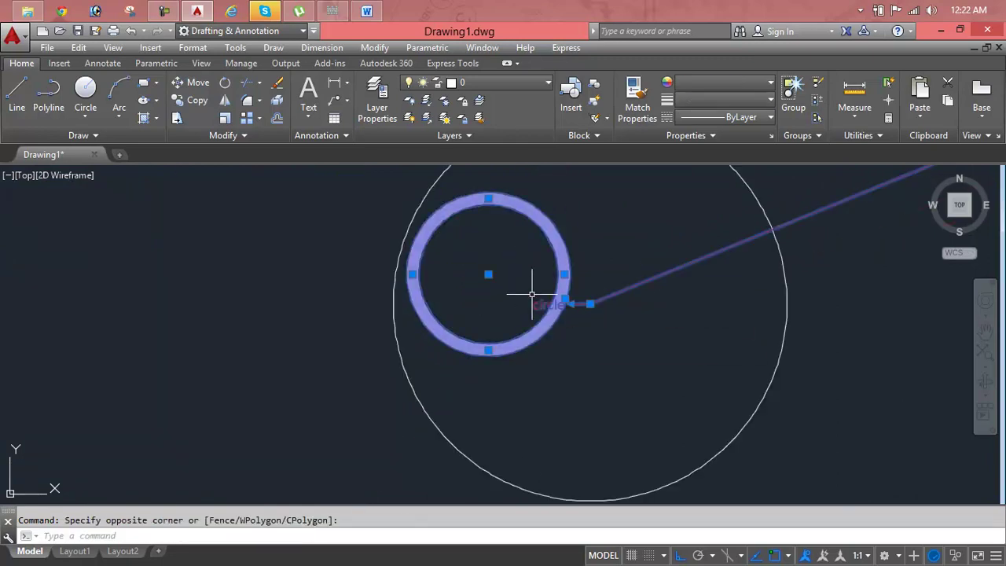
key("Delete")
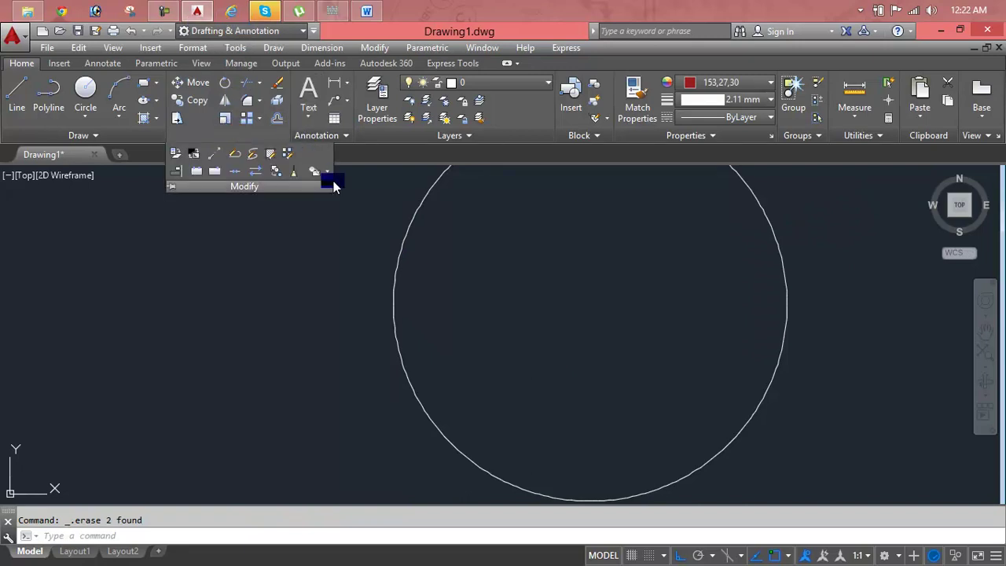
Draw a second thick red rectangle with REC to the right of the circle.
left_click(329, 172)
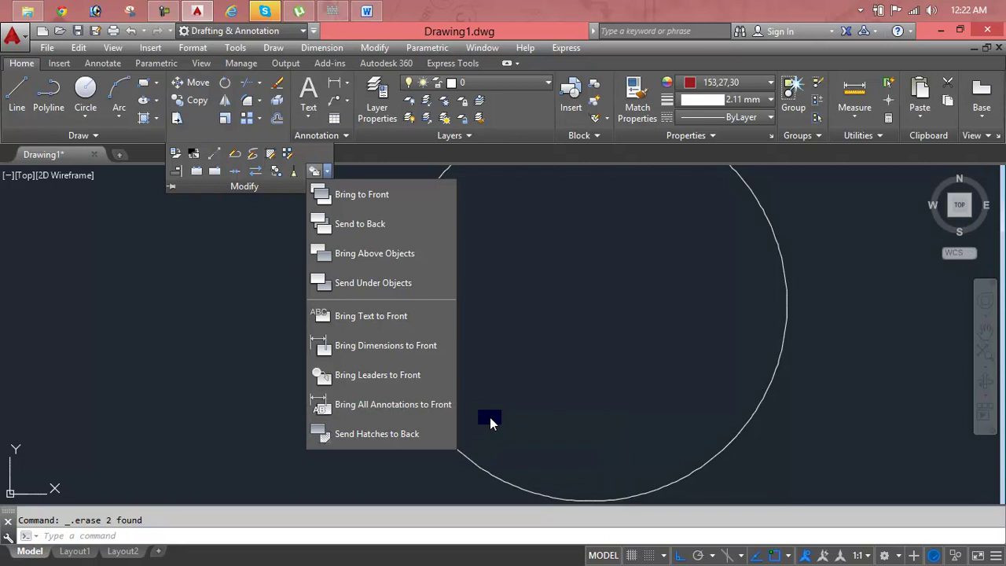
key("Escape")
scroll(562, 352, "down", 5)
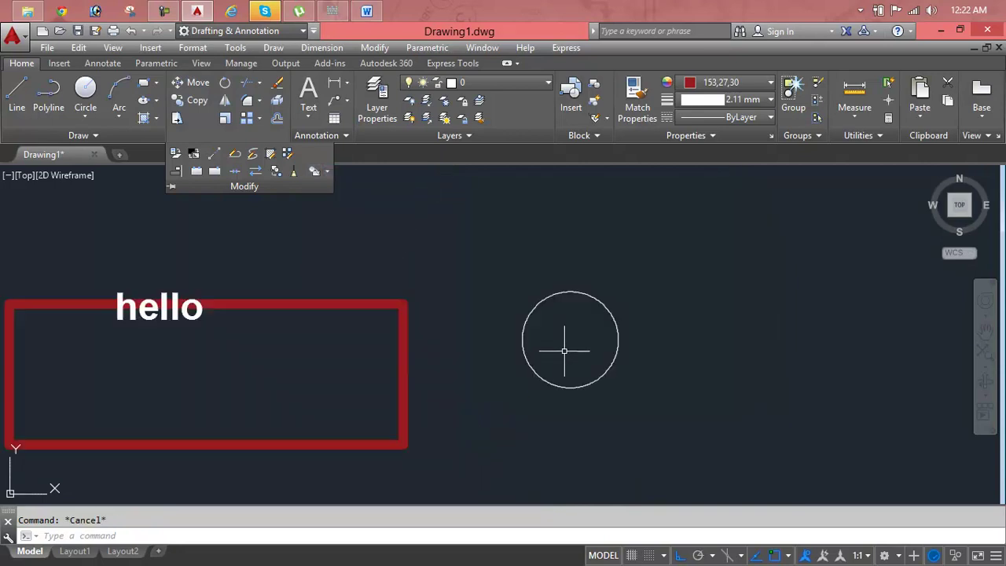
scroll(393, 271, "down", 2)
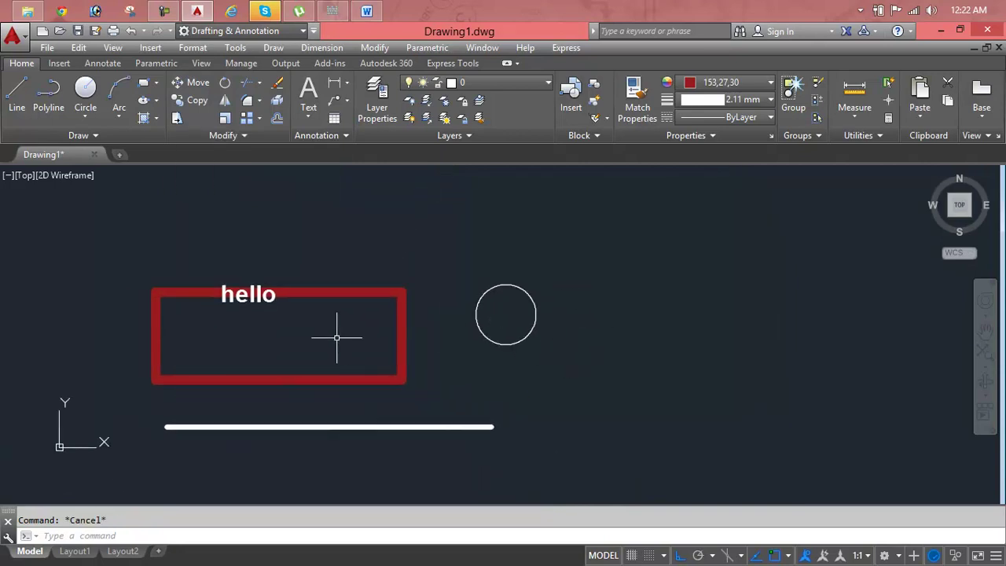
type("rec")
key("Return")
left_click(613, 305)
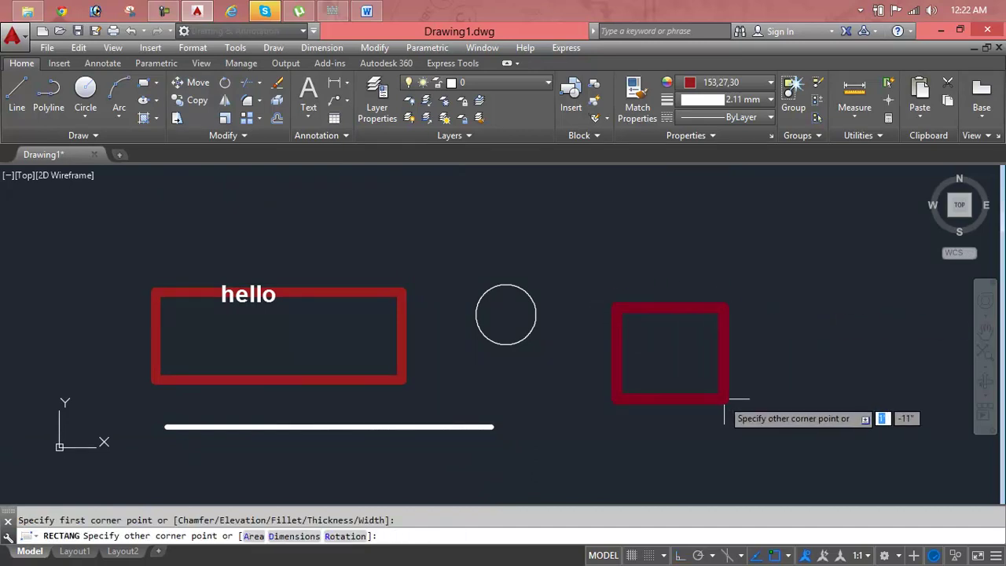
left_click(774, 376)
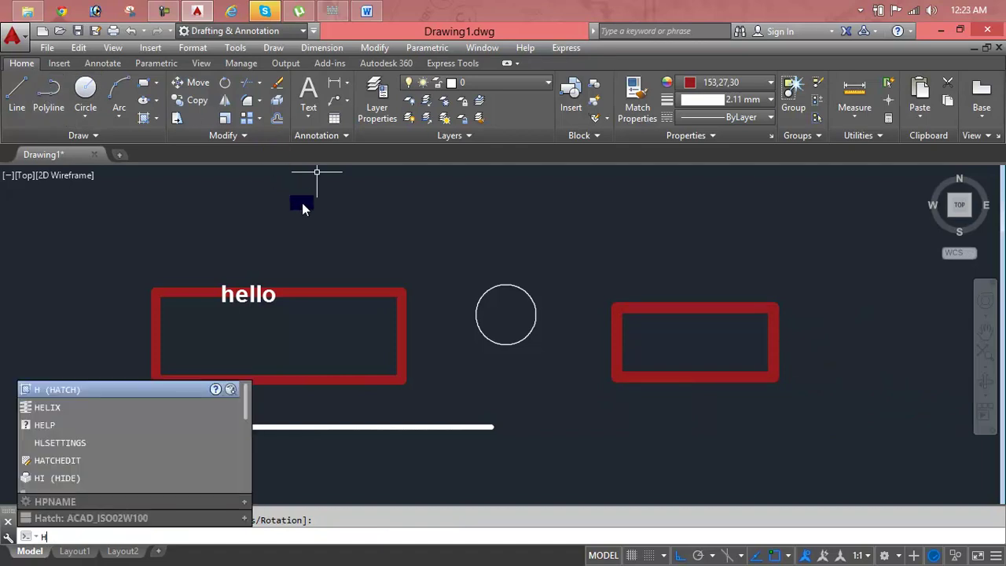
Fill the right rectangle with a red ANGLE-pattern hatch.
key("Return")
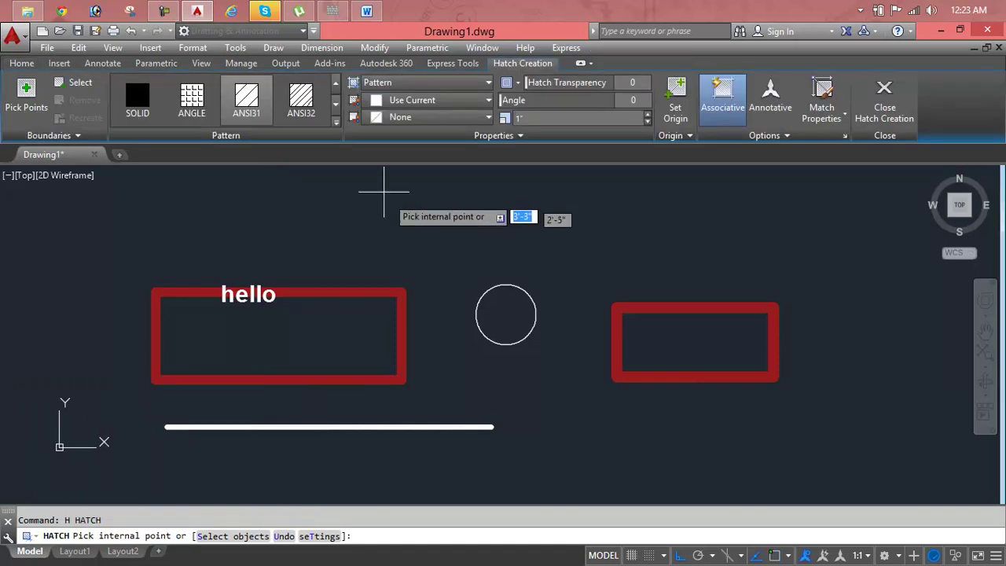
left_click(211, 110)
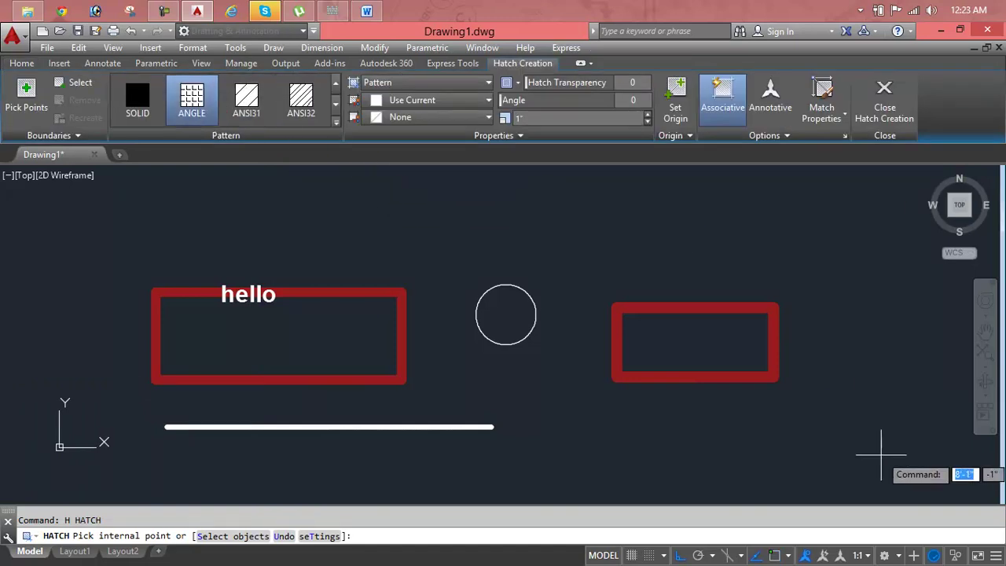
left_click(700, 343)
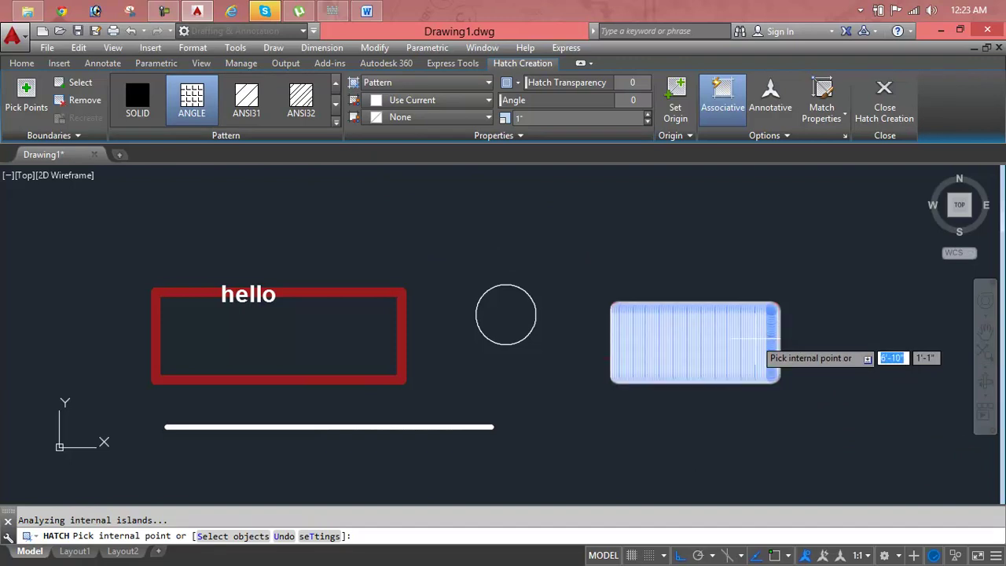
scroll(770, 336, "up", 1)
scroll(770, 336, "up", 1)
scroll(770, 338, "down", 1)
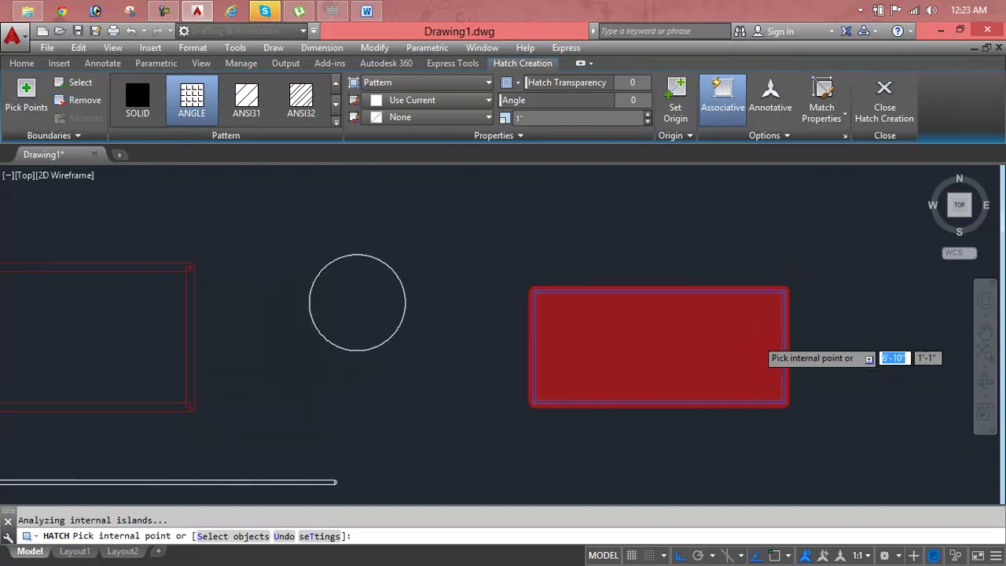
scroll(763, 337, "down", 2)
key("Escape")
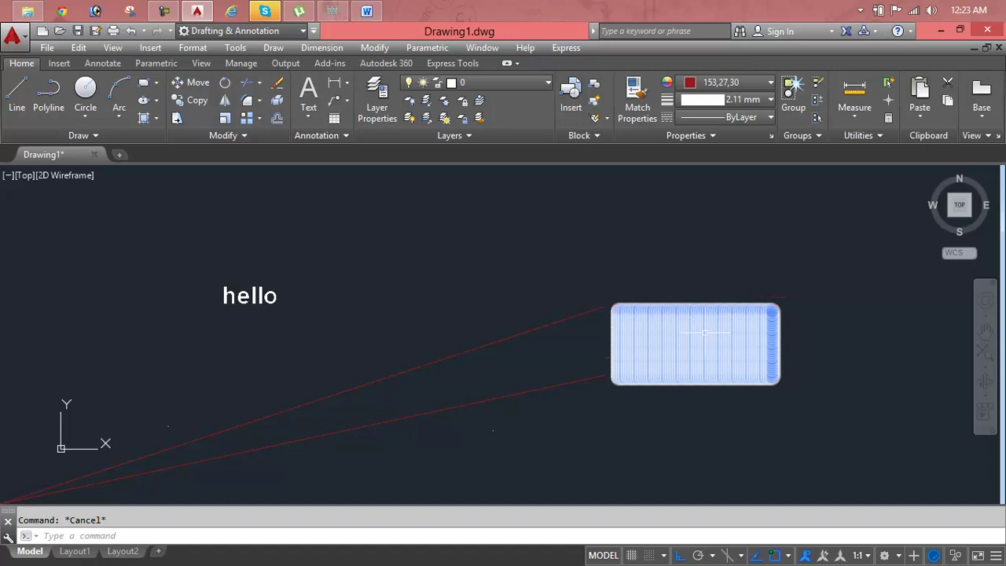
Start a new hatch command with H.
scroll(715, 326, "down", 2)
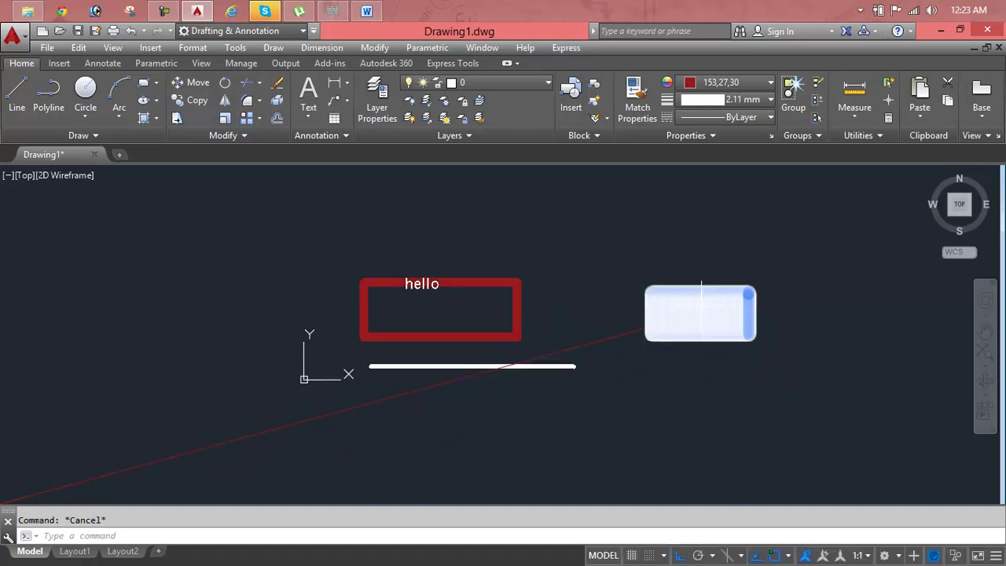
type("h")
key("Return")
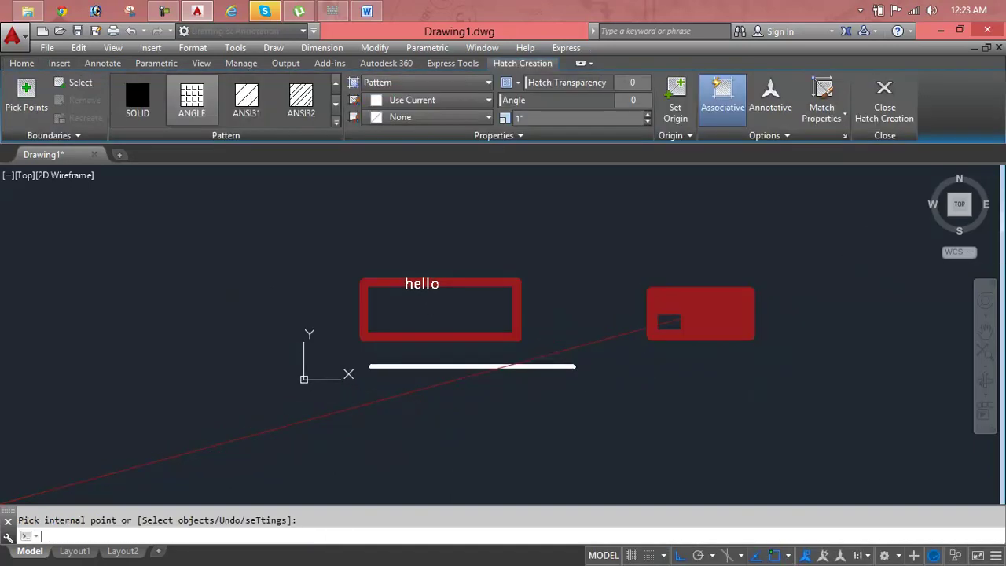
Draw a circle centred on the hatched rectangle, overlapping its right end.
type("c")
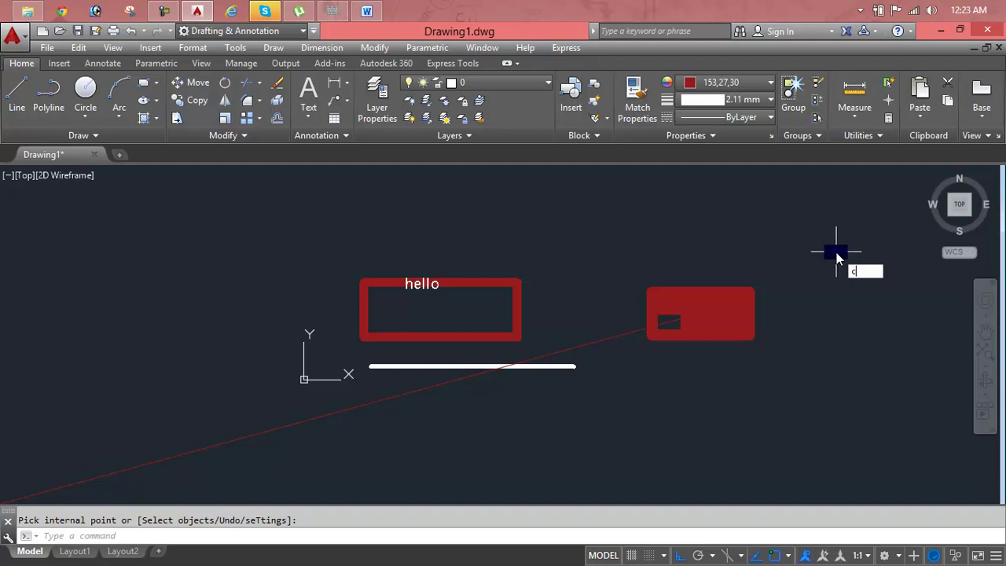
key("Return")
left_click(729, 319)
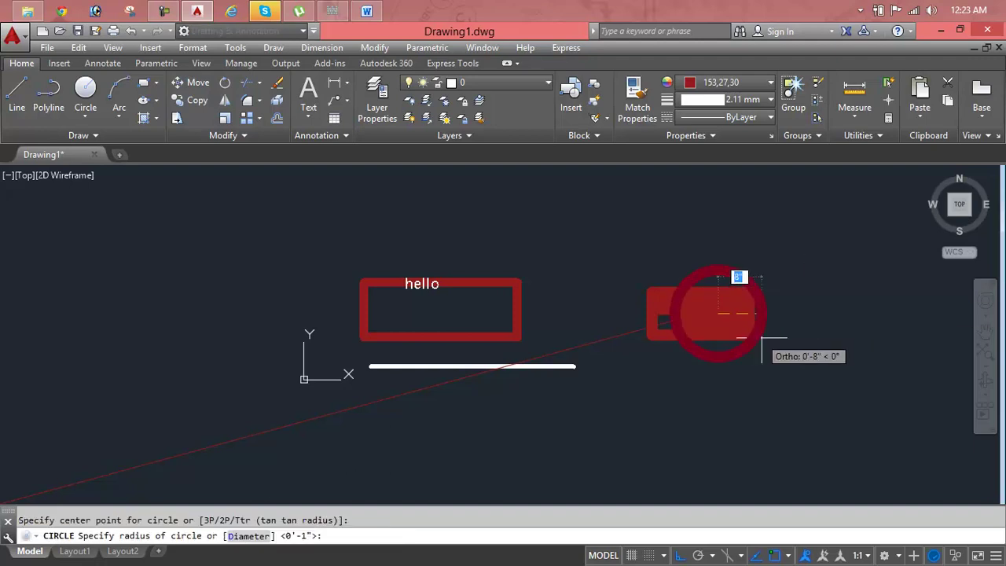
left_click(732, 278)
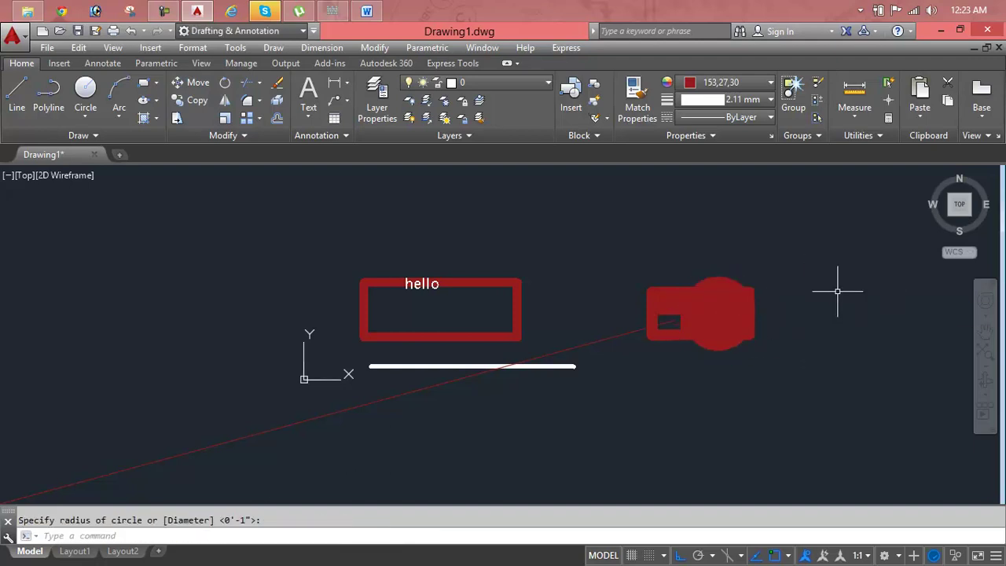
Make the new circle yellow.
left_click(737, 288)
left_click(738, 289)
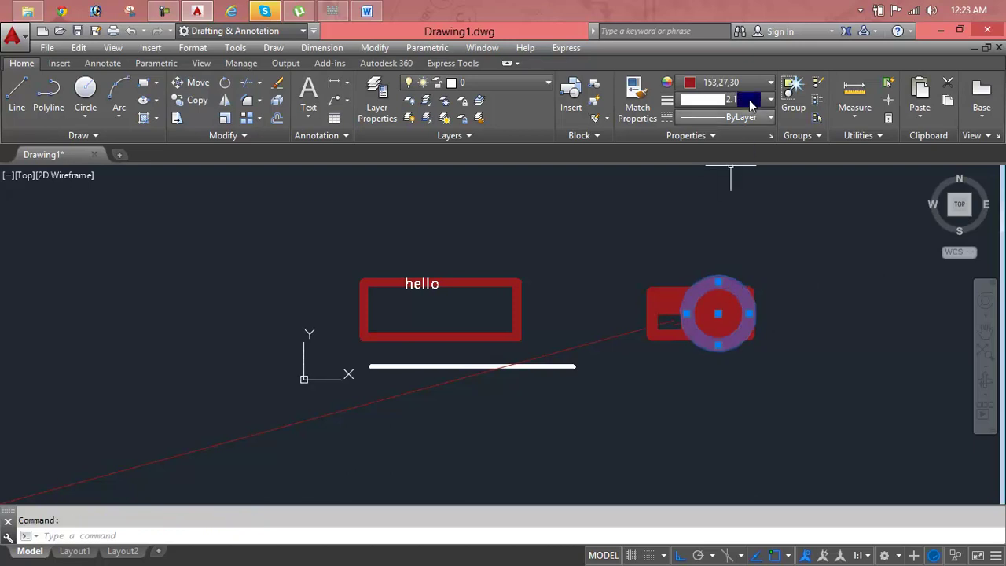
left_click(743, 83)
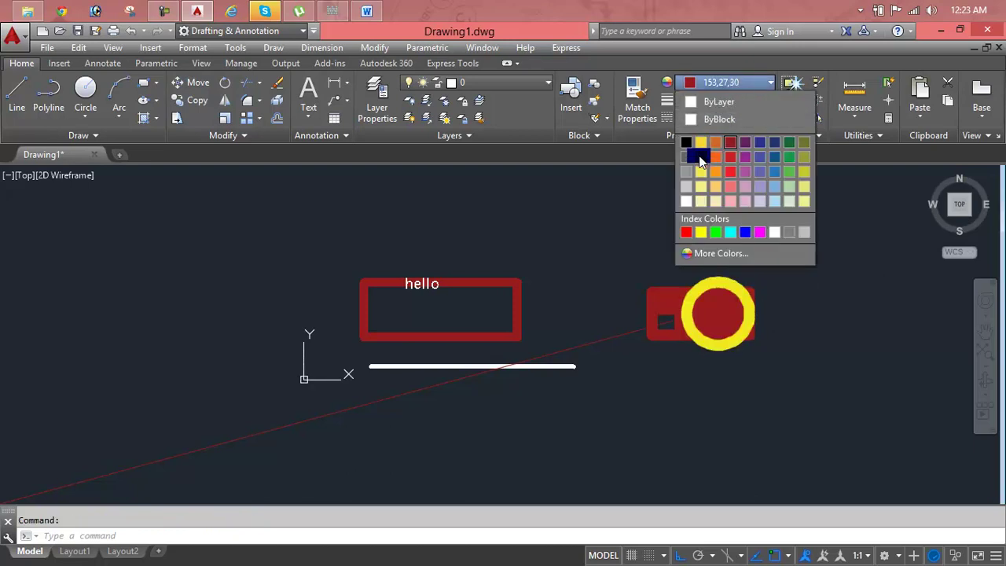
left_click(699, 157)
key("Escape")
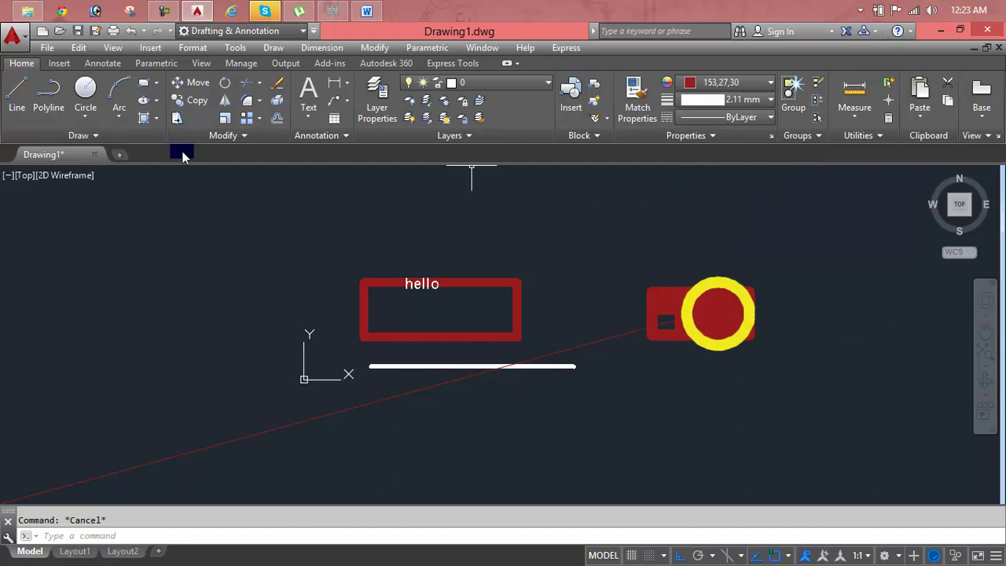
Apply Send Hatches to Back so the yellow circle draws over the red hatch.
left_click(219, 138)
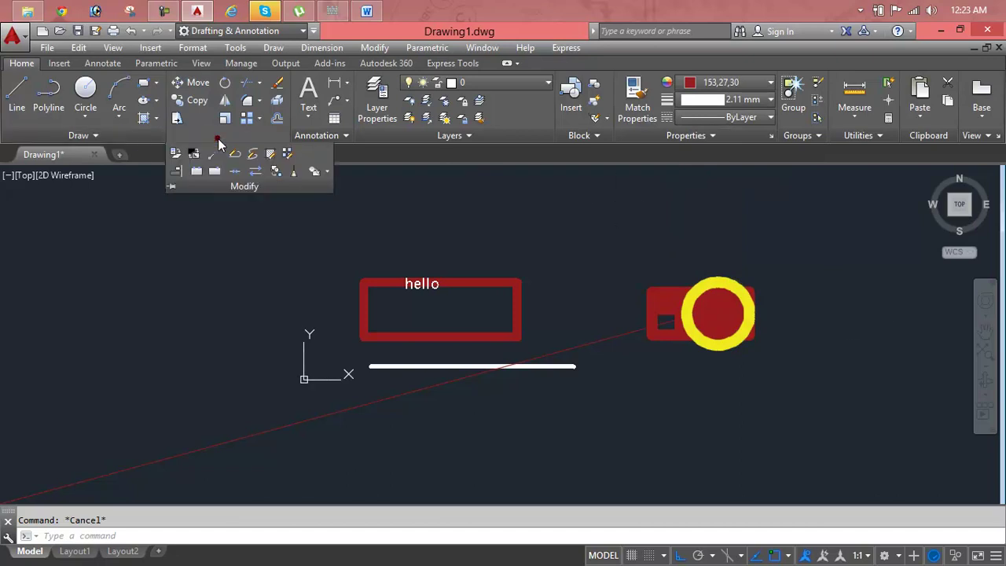
left_click(327, 172)
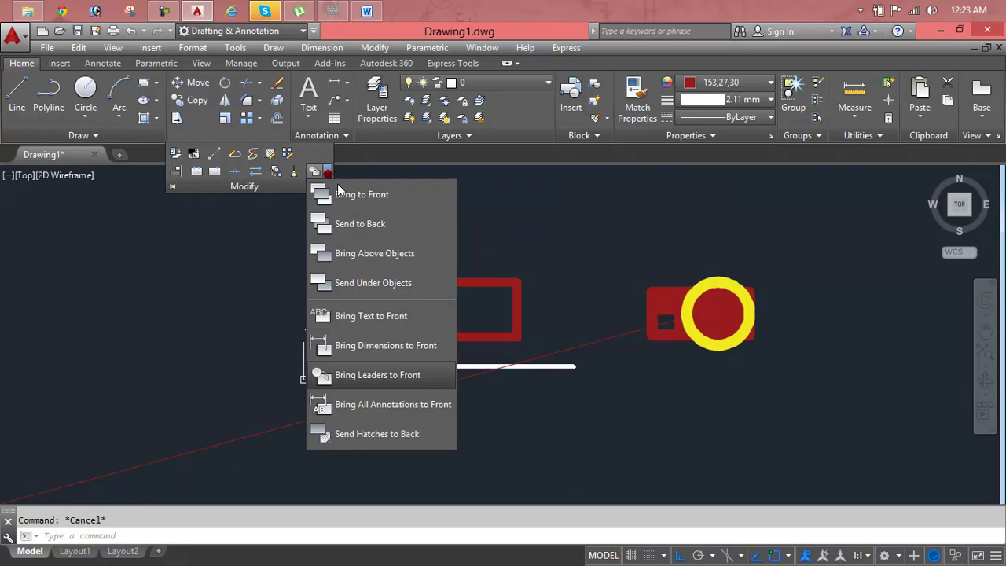
left_click(387, 441)
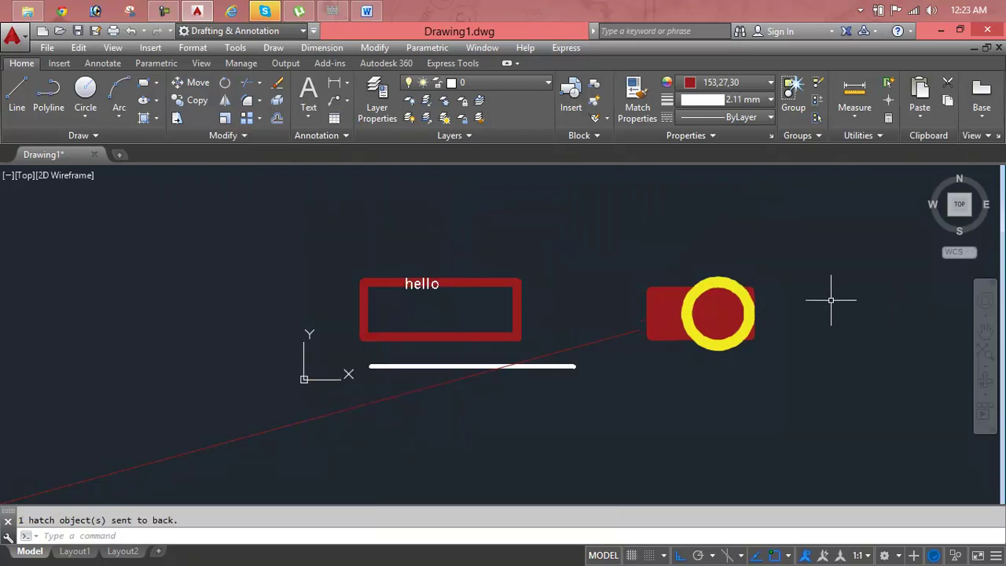
left_click(752, 304)
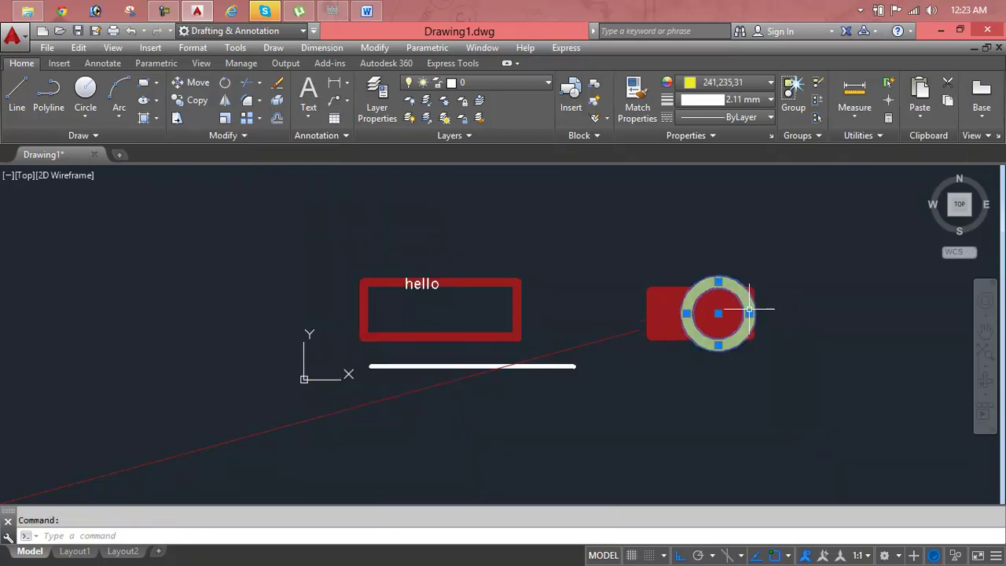
key("Escape")
Erase the red hatch and the yellow circle.
left_click(683, 301)
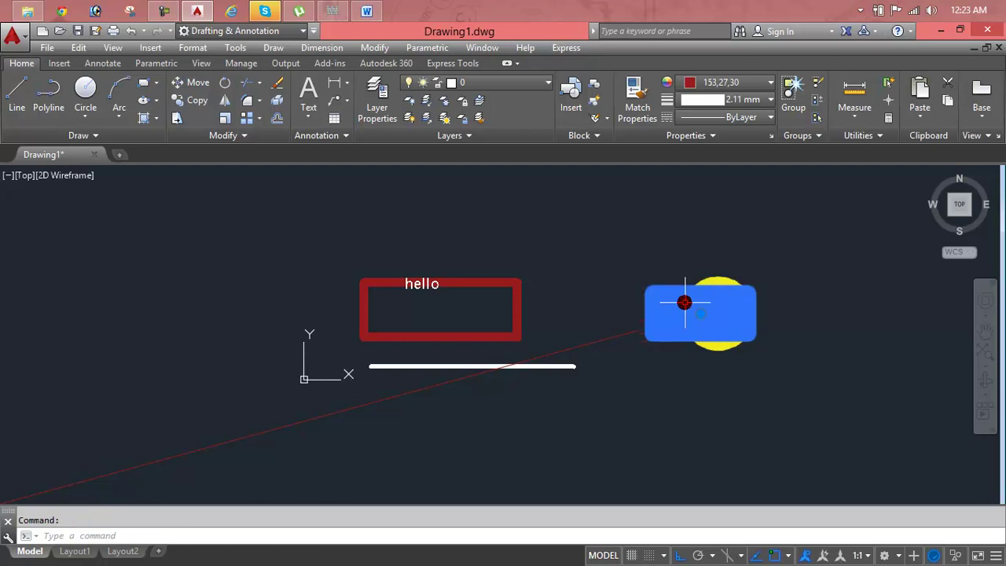
scroll(725, 269, "up", 4)
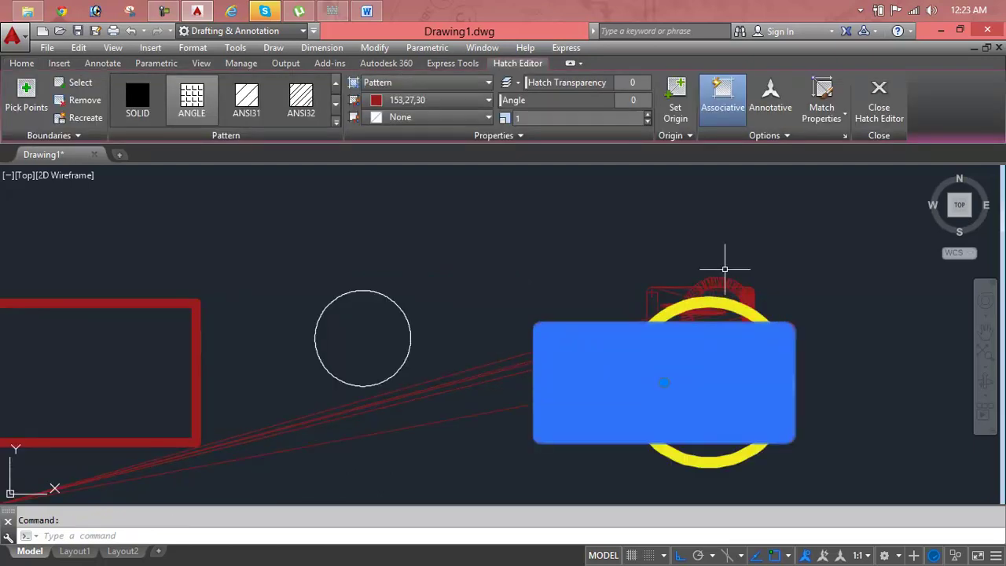
key("Escape")
left_click(852, 237)
left_click(652, 454)
key("Delete")
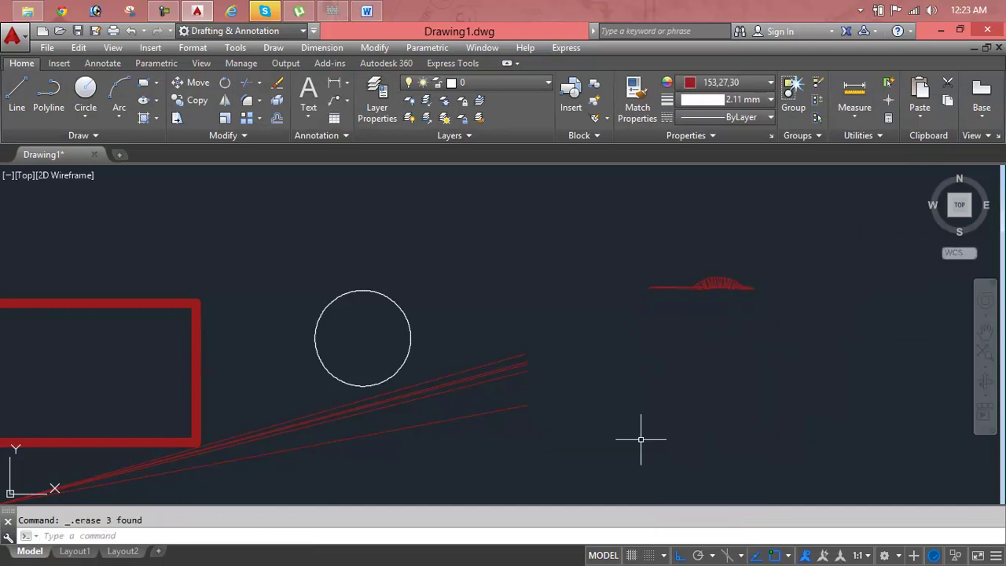
Erase the remaining rectangle, circle, line and hello text.
scroll(700, 309, "up", 2)
scroll(701, 310, "down", 6)
left_click(601, 310)
left_click(433, 413)
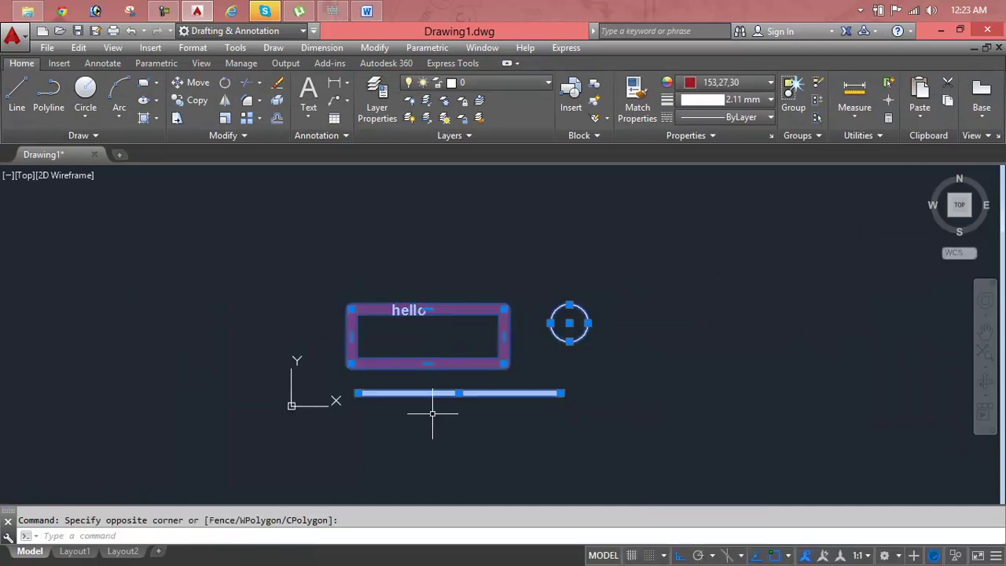
key("Delete")
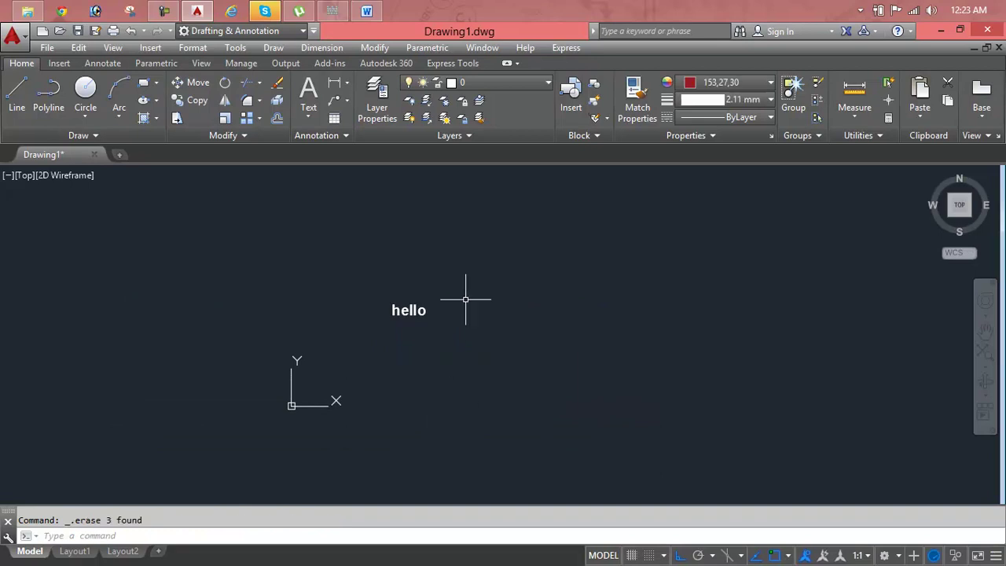
left_click(465, 270)
left_click(378, 330)
key("Delete")
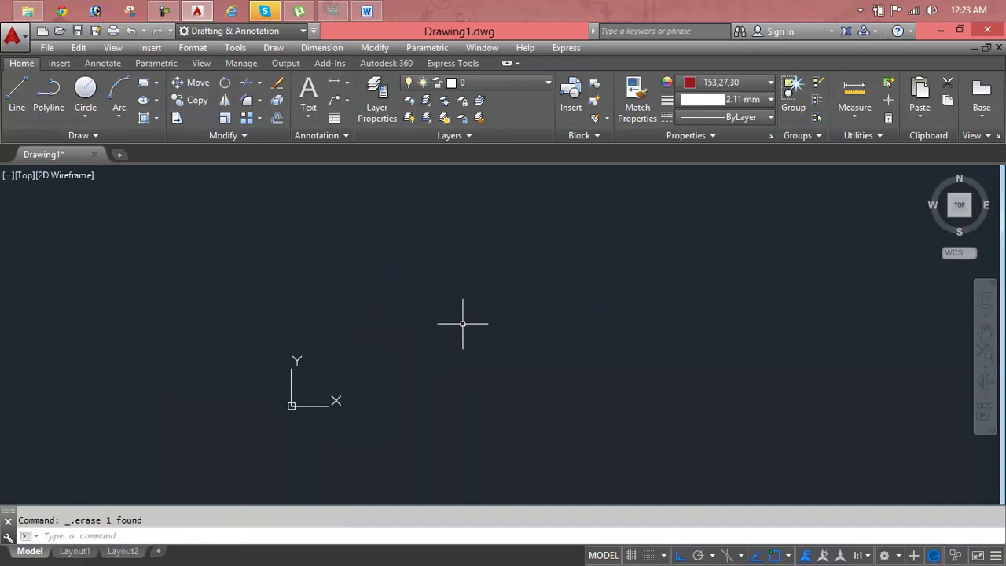